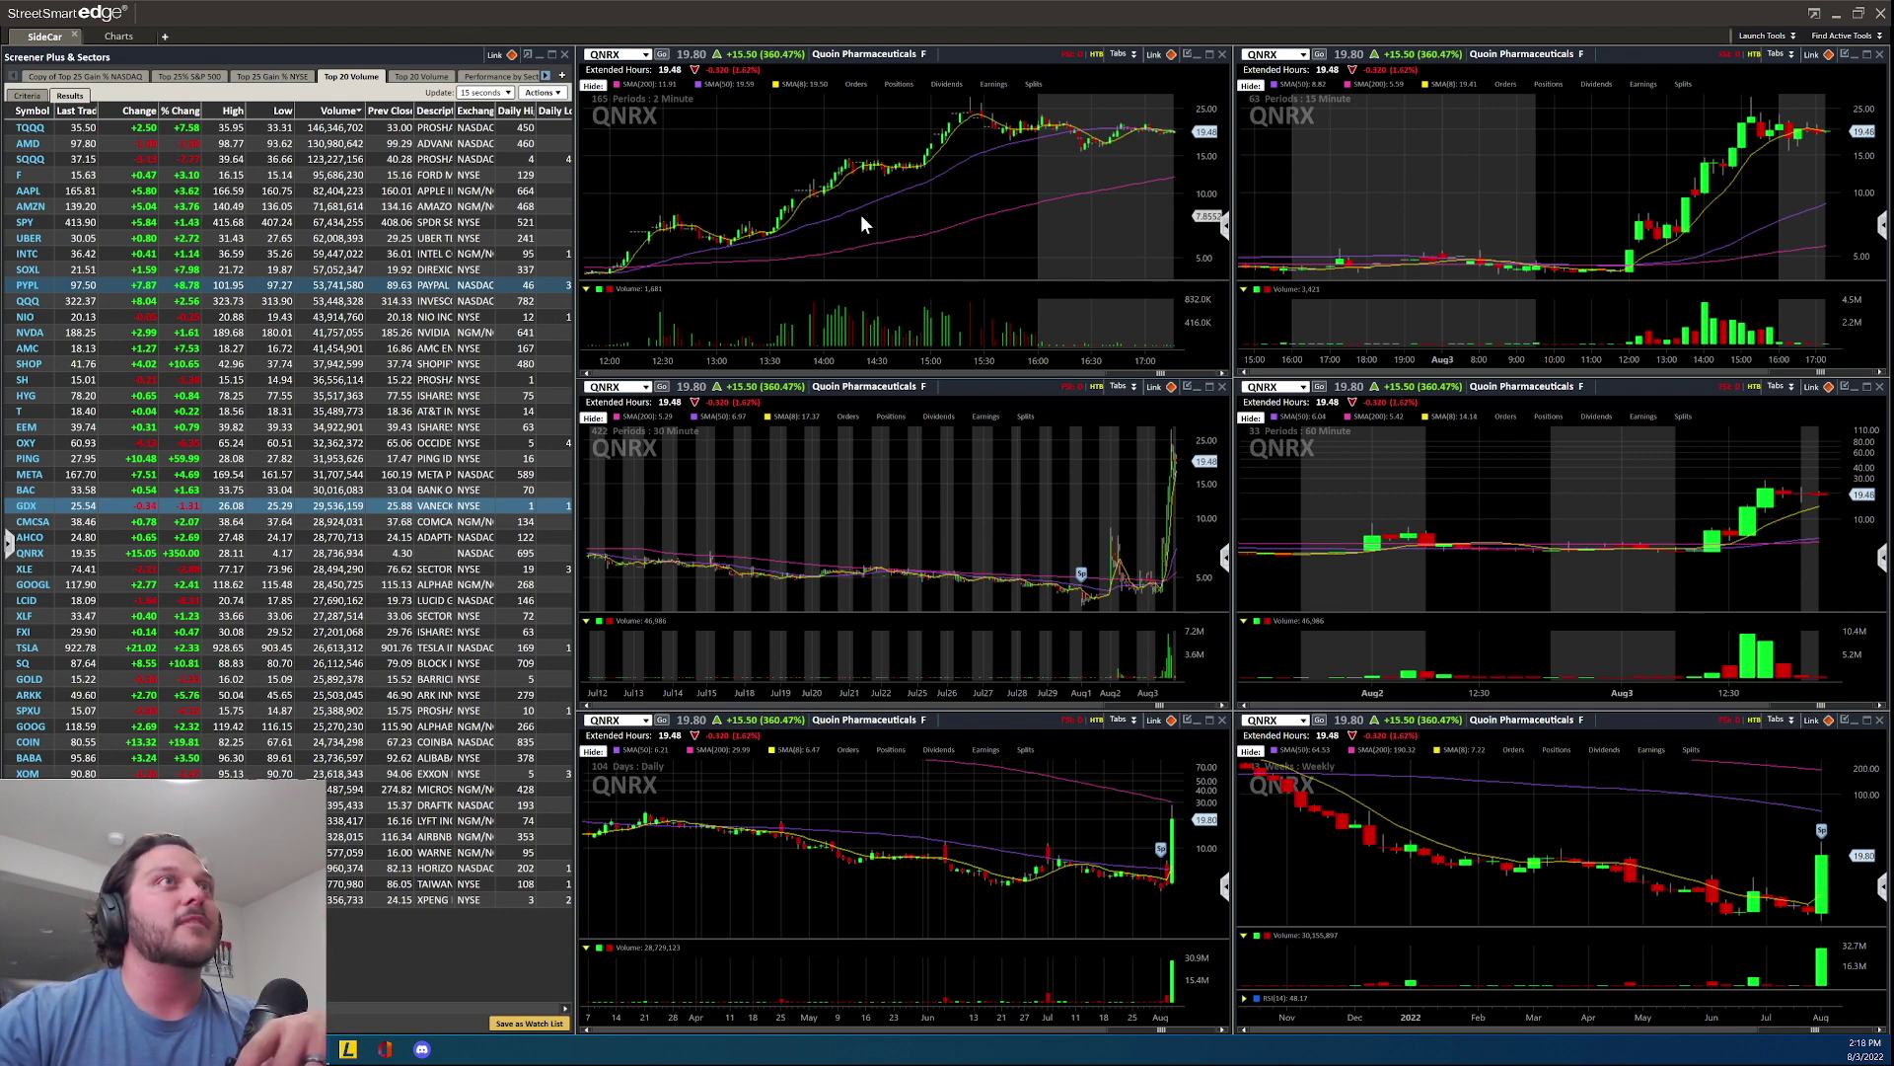
# - Load QNRX from the Screener Plus results into all six linked charts
pyautogui.click(38, 558)
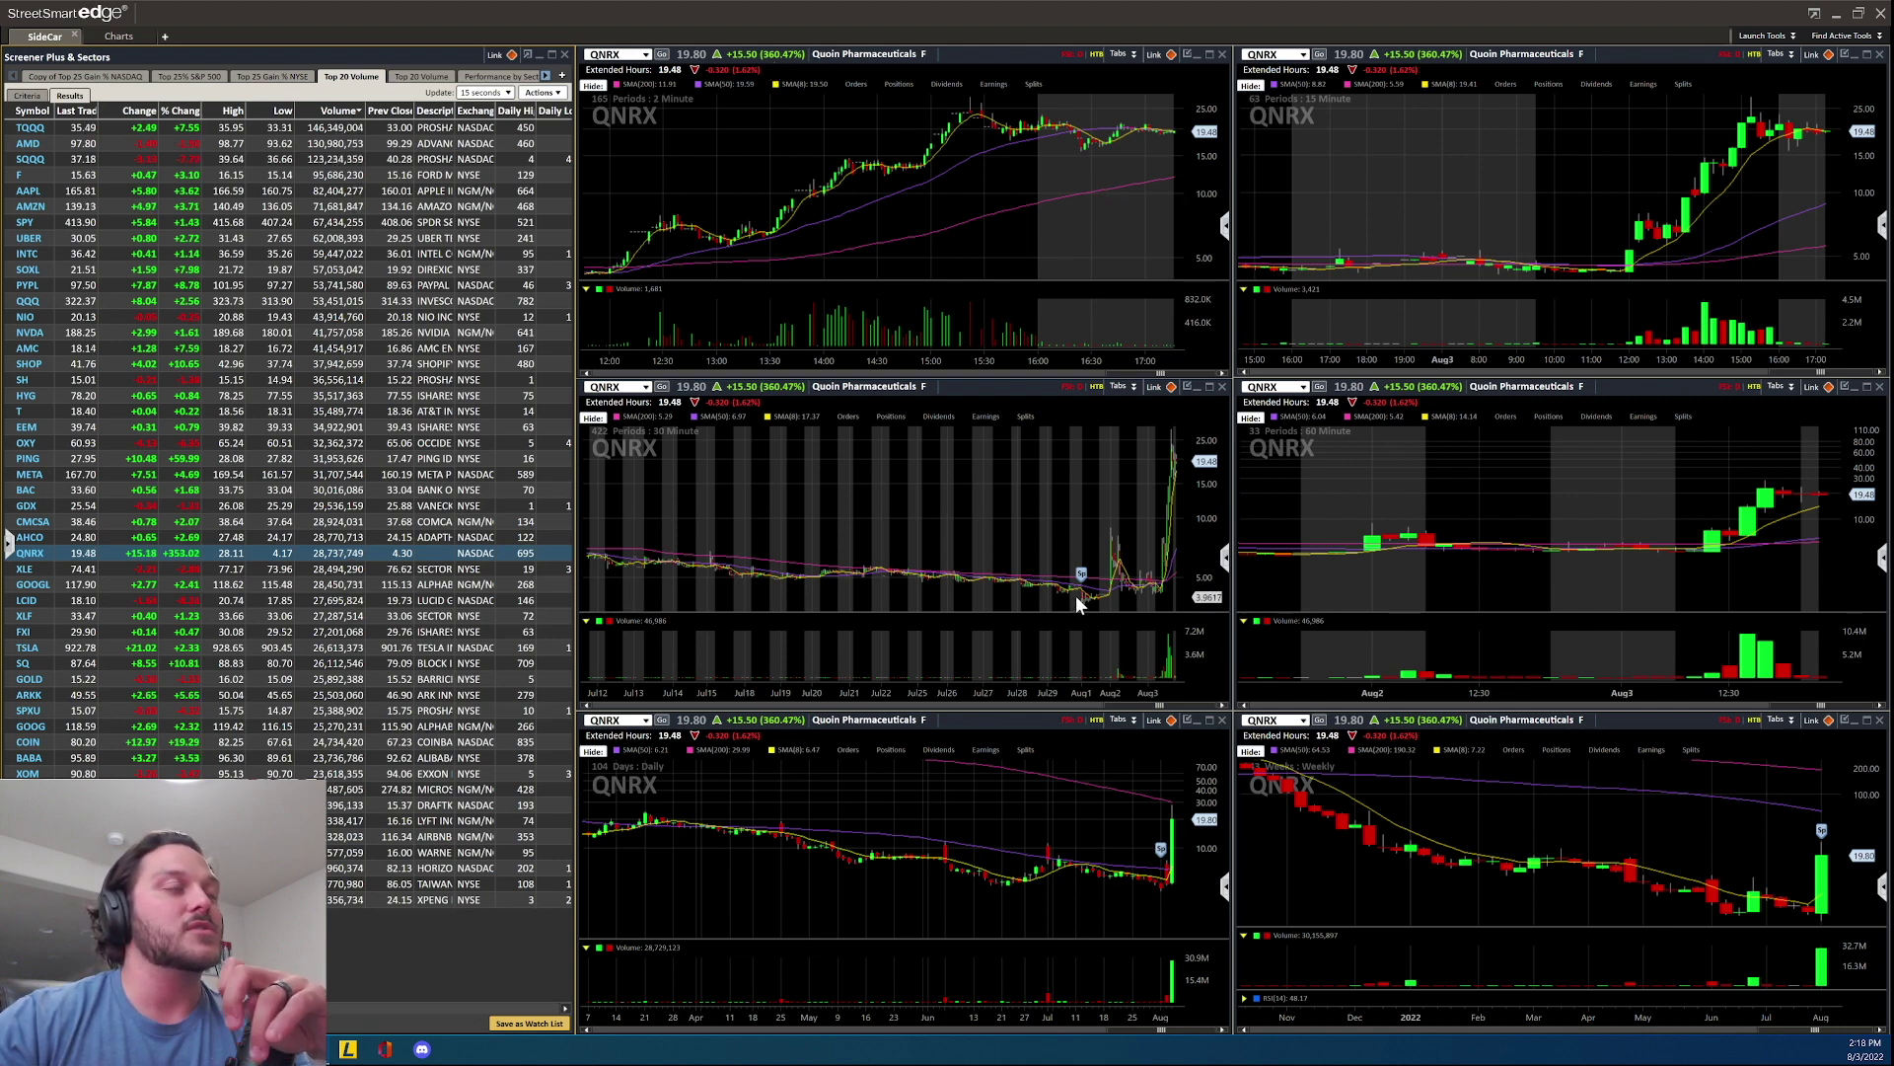
# - Zoom the QNRX daily chart out and back to about 80 days, and inspect the 1:12.5 reverse-split marker
pyautogui.scroll(-3, 949, 817)
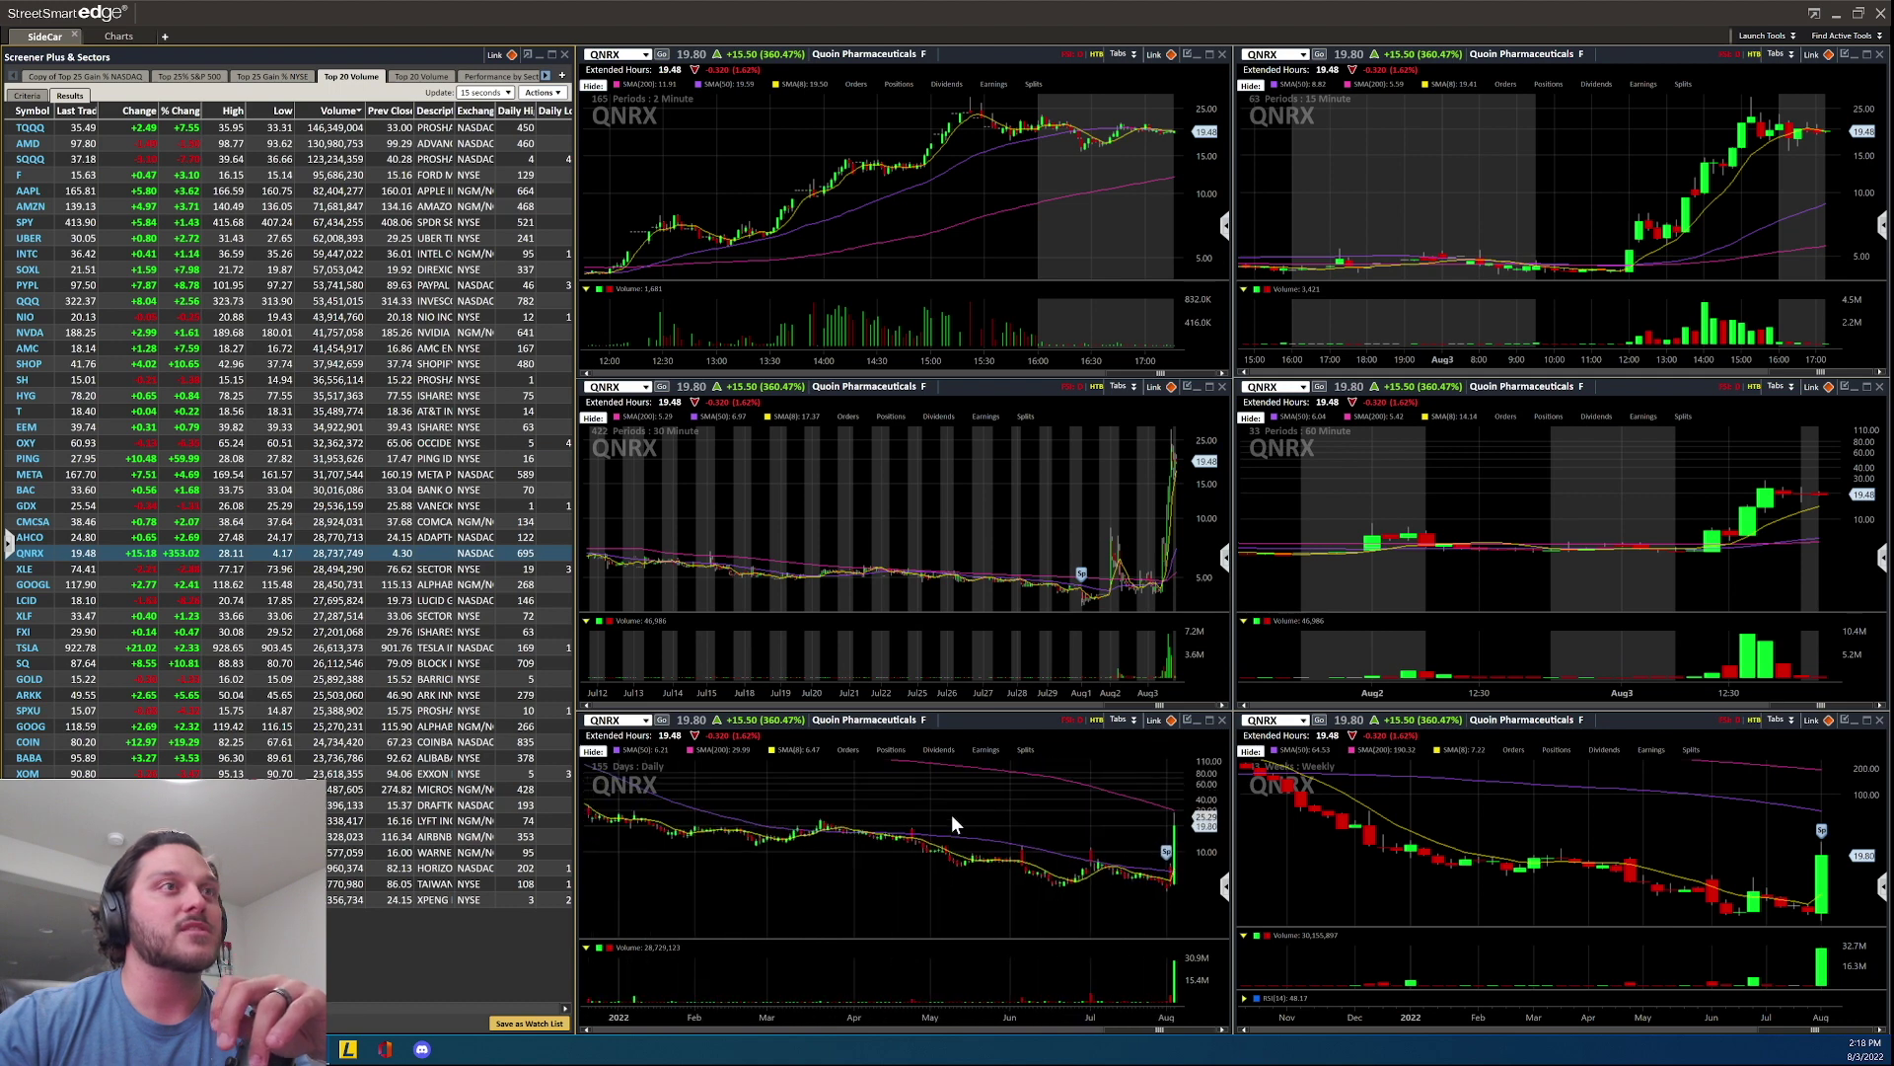
pyautogui.scroll(-8, 951, 814)
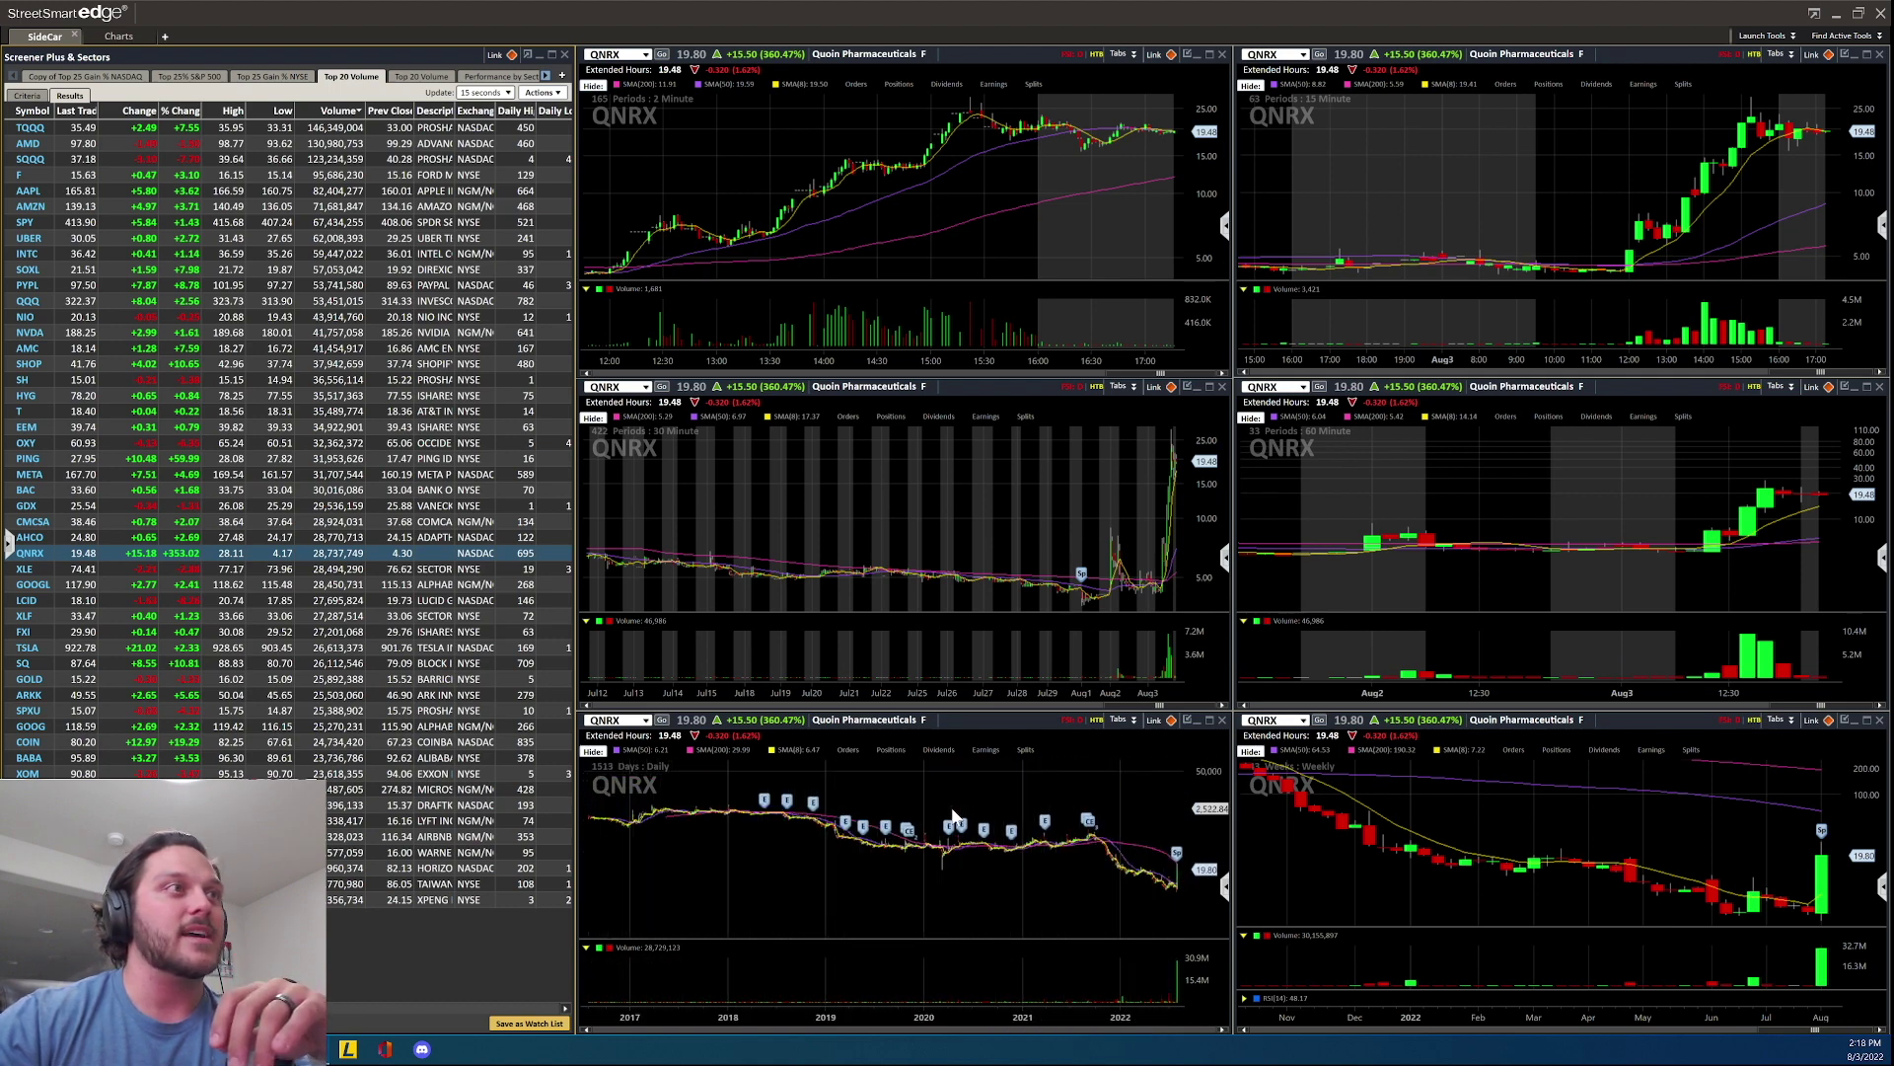
pyautogui.scroll(10, 952, 811)
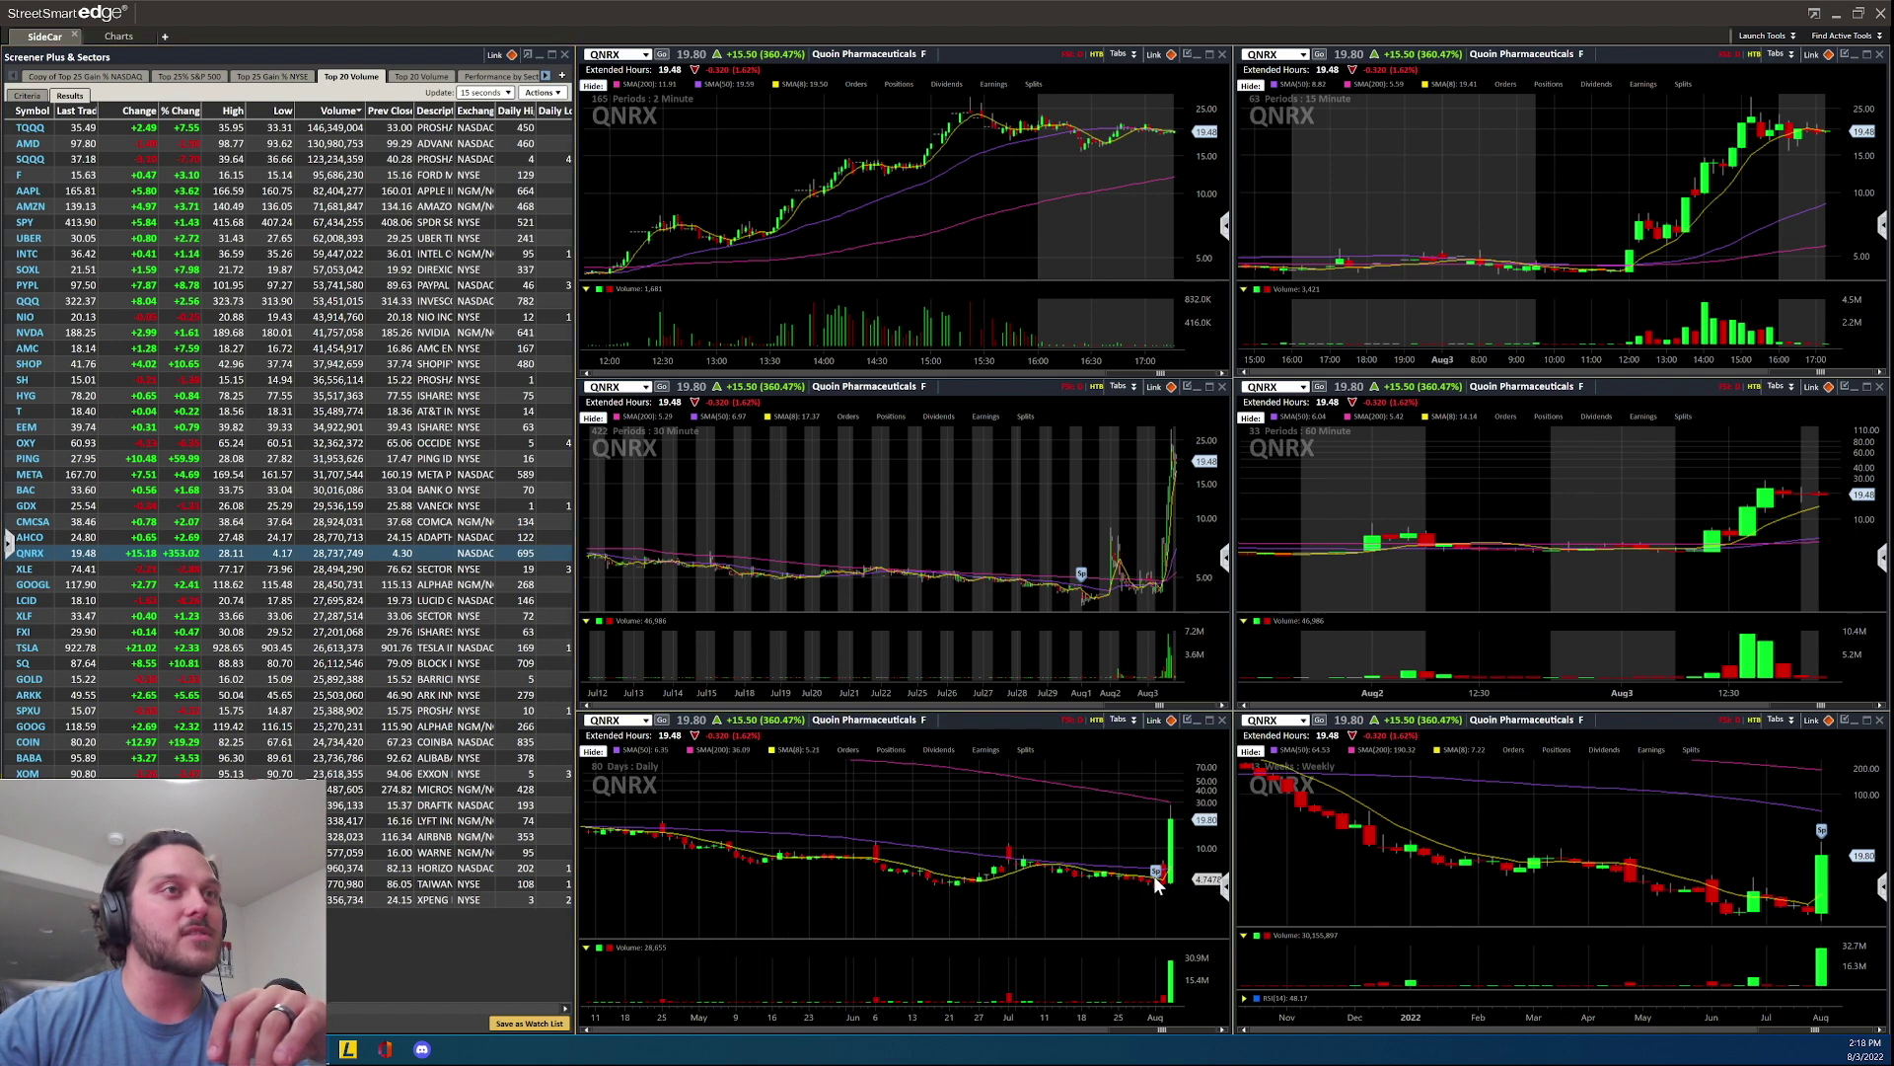
pyautogui.moveTo(1158, 876)
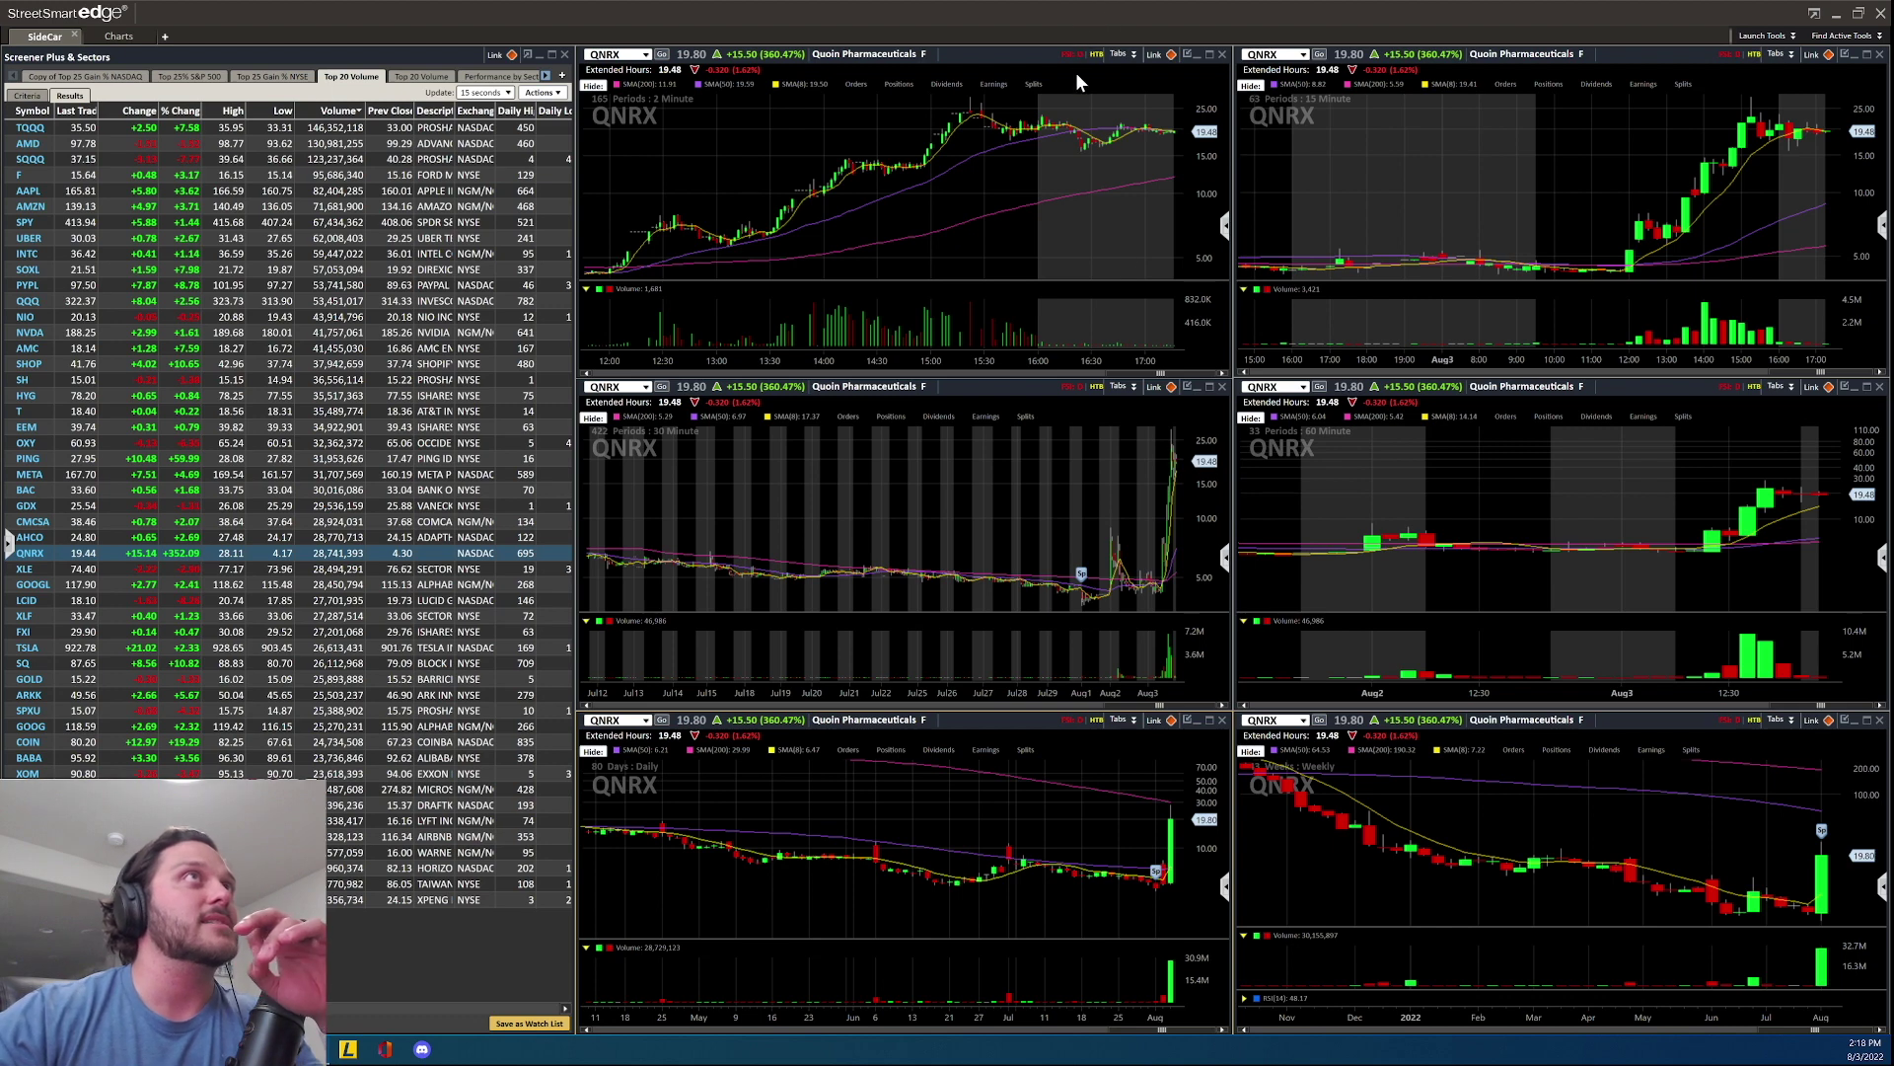
pyautogui.moveTo(1156, 872)
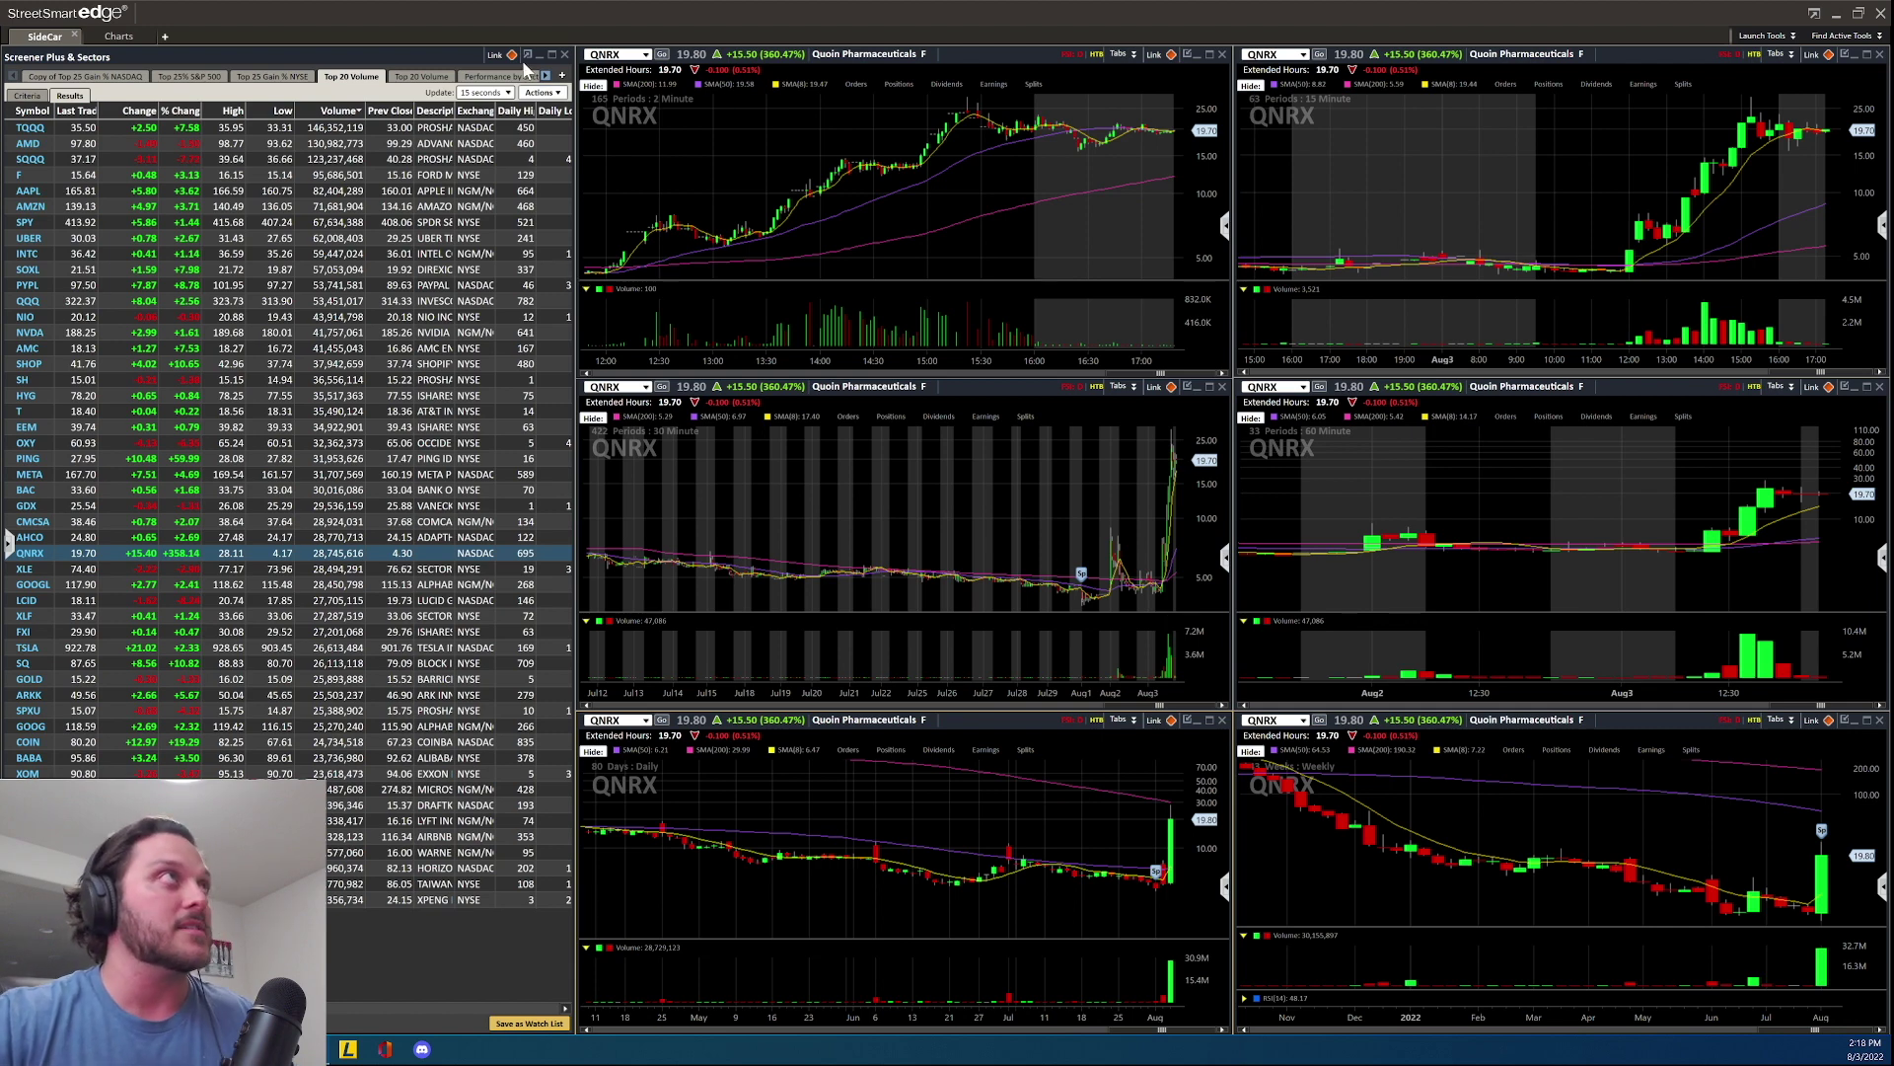
# - Load TQQQ and show its daily chart full-window spanning about 126 days
pyautogui.click(41, 129)
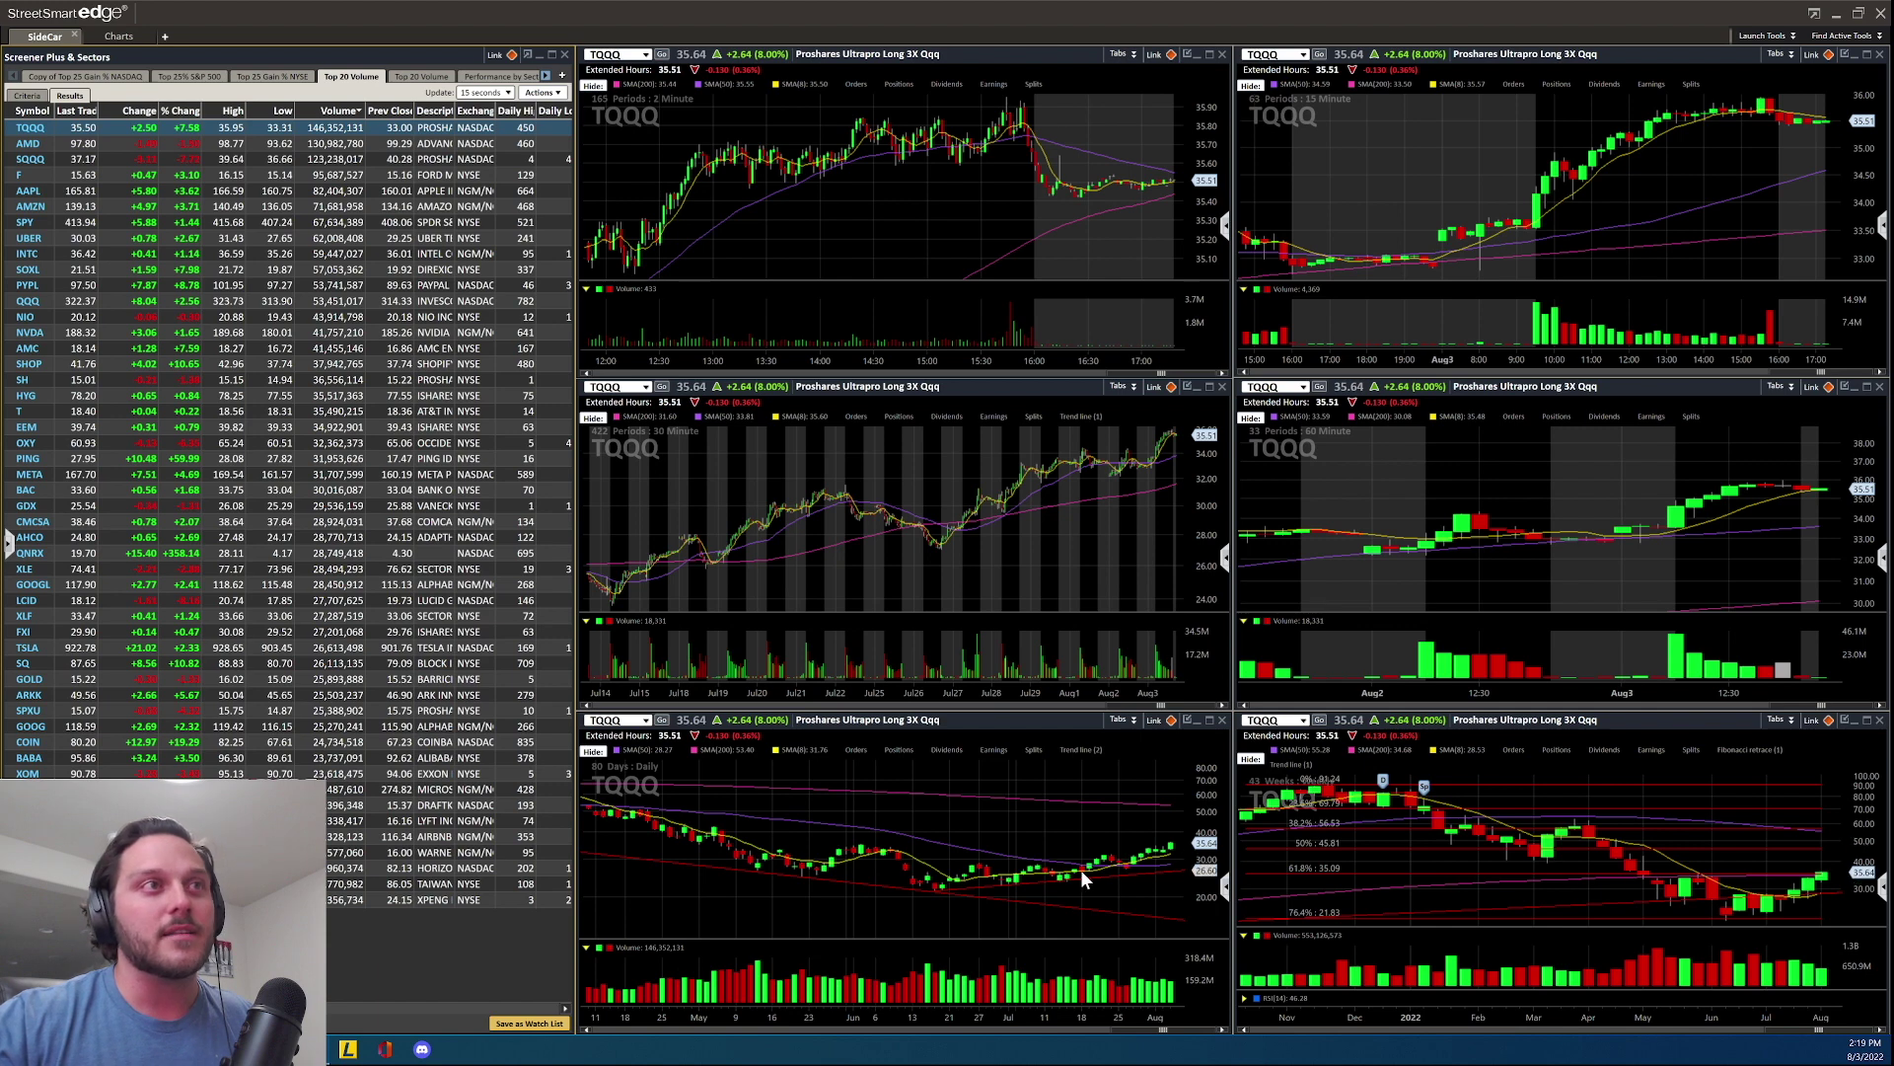
pyautogui.doubleClick(1048, 720)
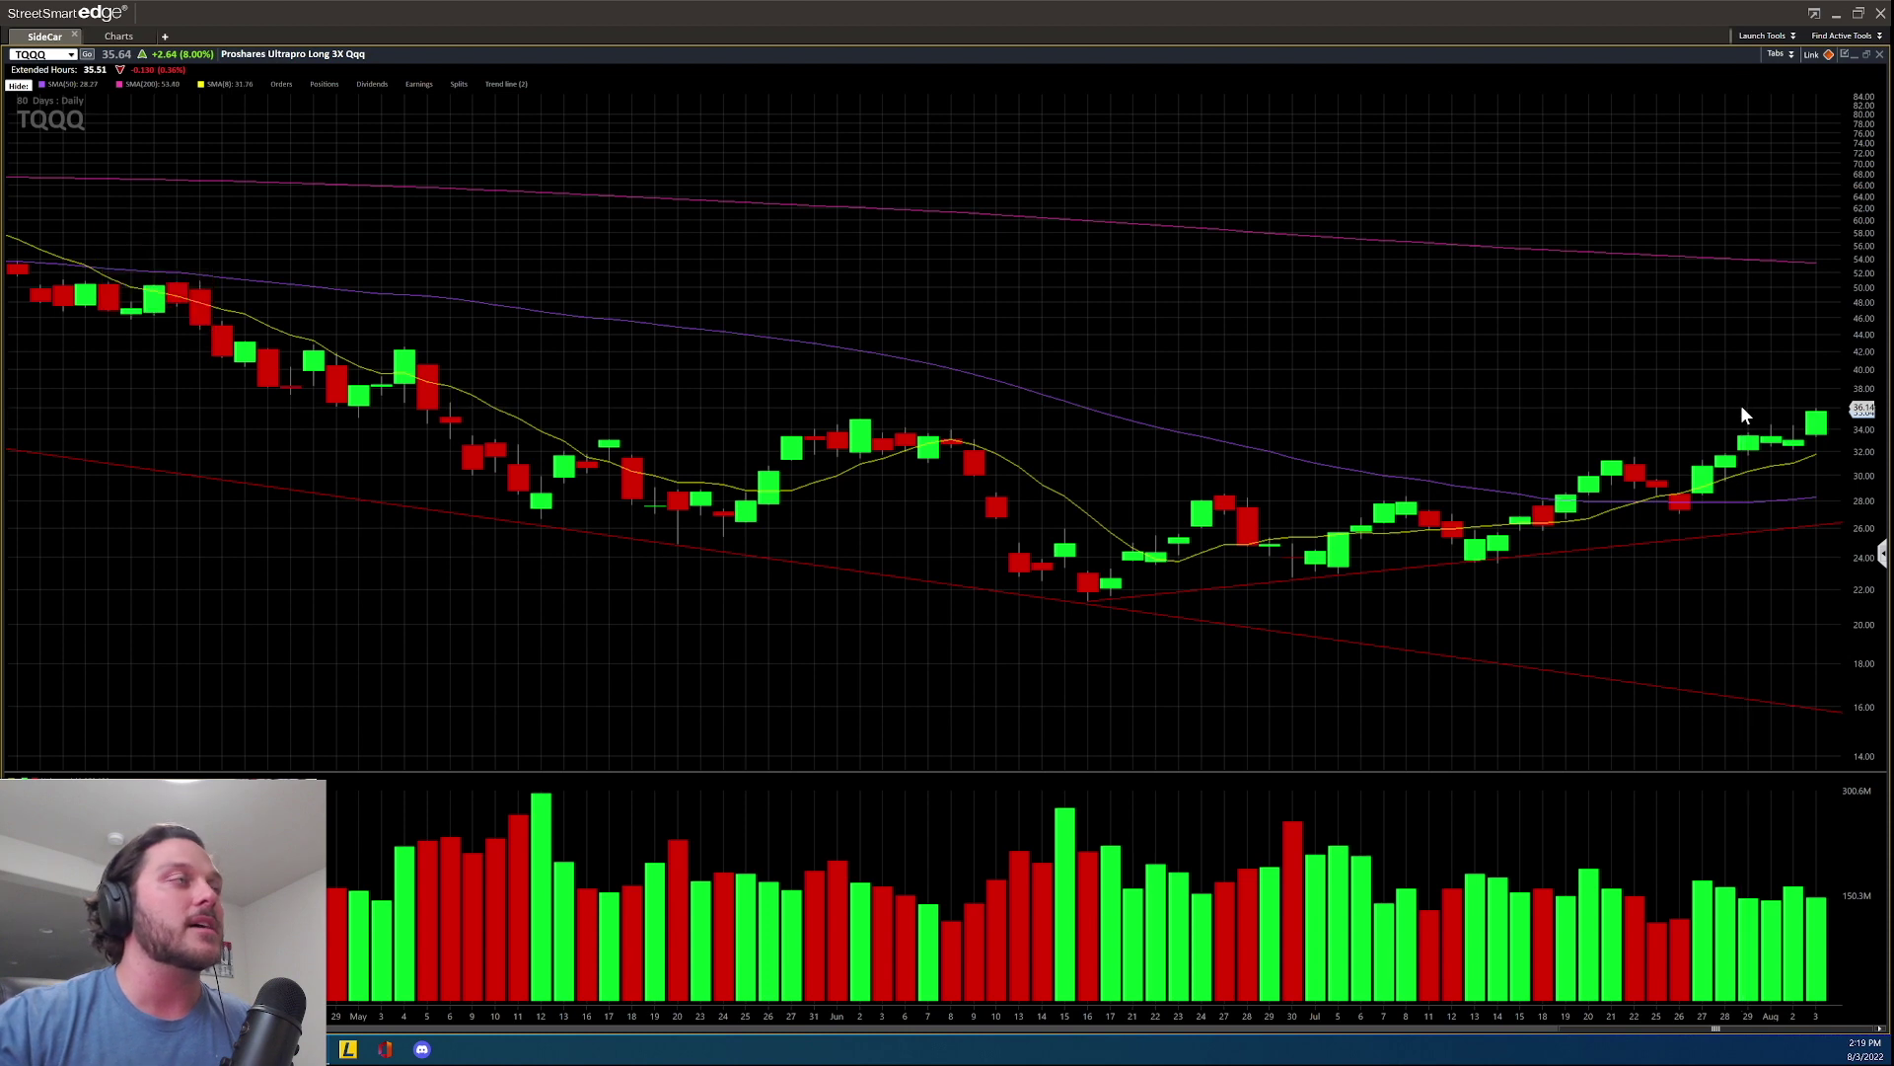
pyautogui.scroll(-2, 1742, 401)
pyautogui.scroll(-1, 1743, 402)
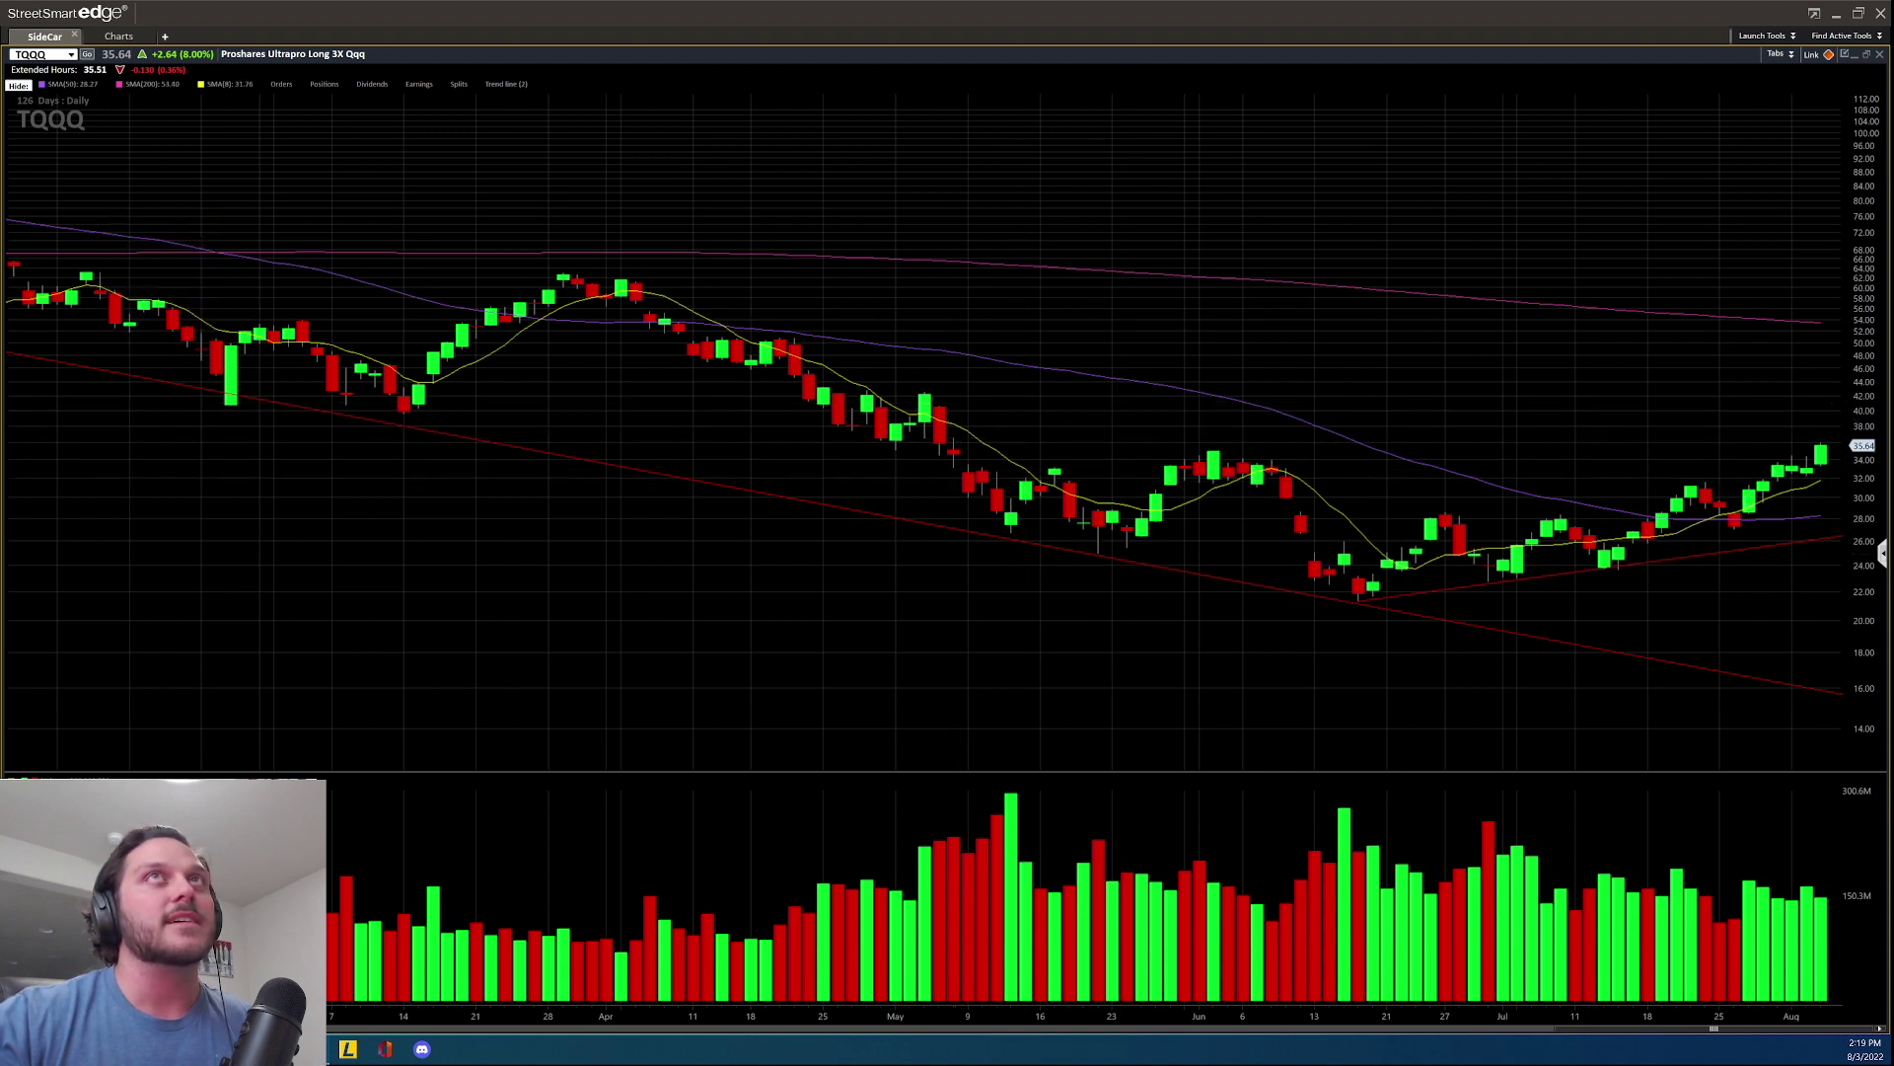
# - Restore the maximized TQQQ daily chart to the six-pane grid beside the screener
pyautogui.click(1866, 54)
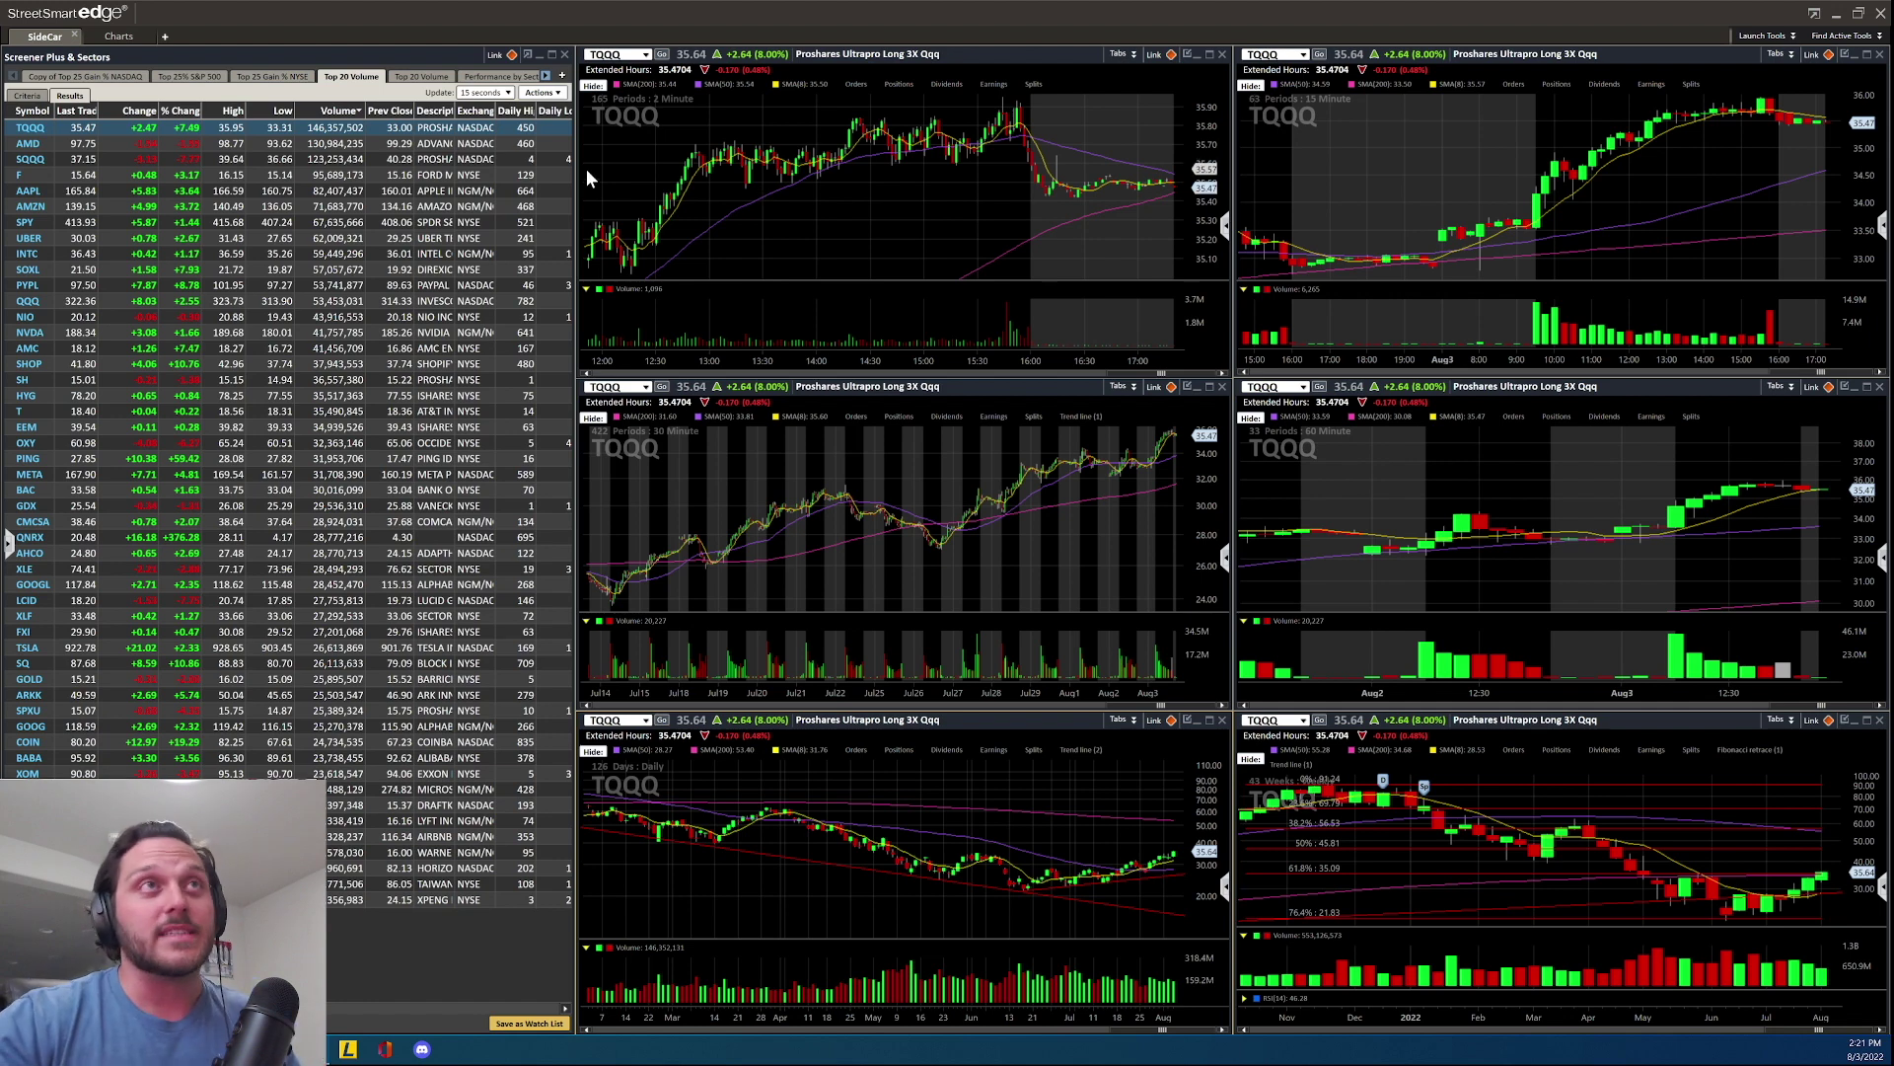
# - Switch the linked charts through AMD, then META, then COIN
pyautogui.click(49, 148)
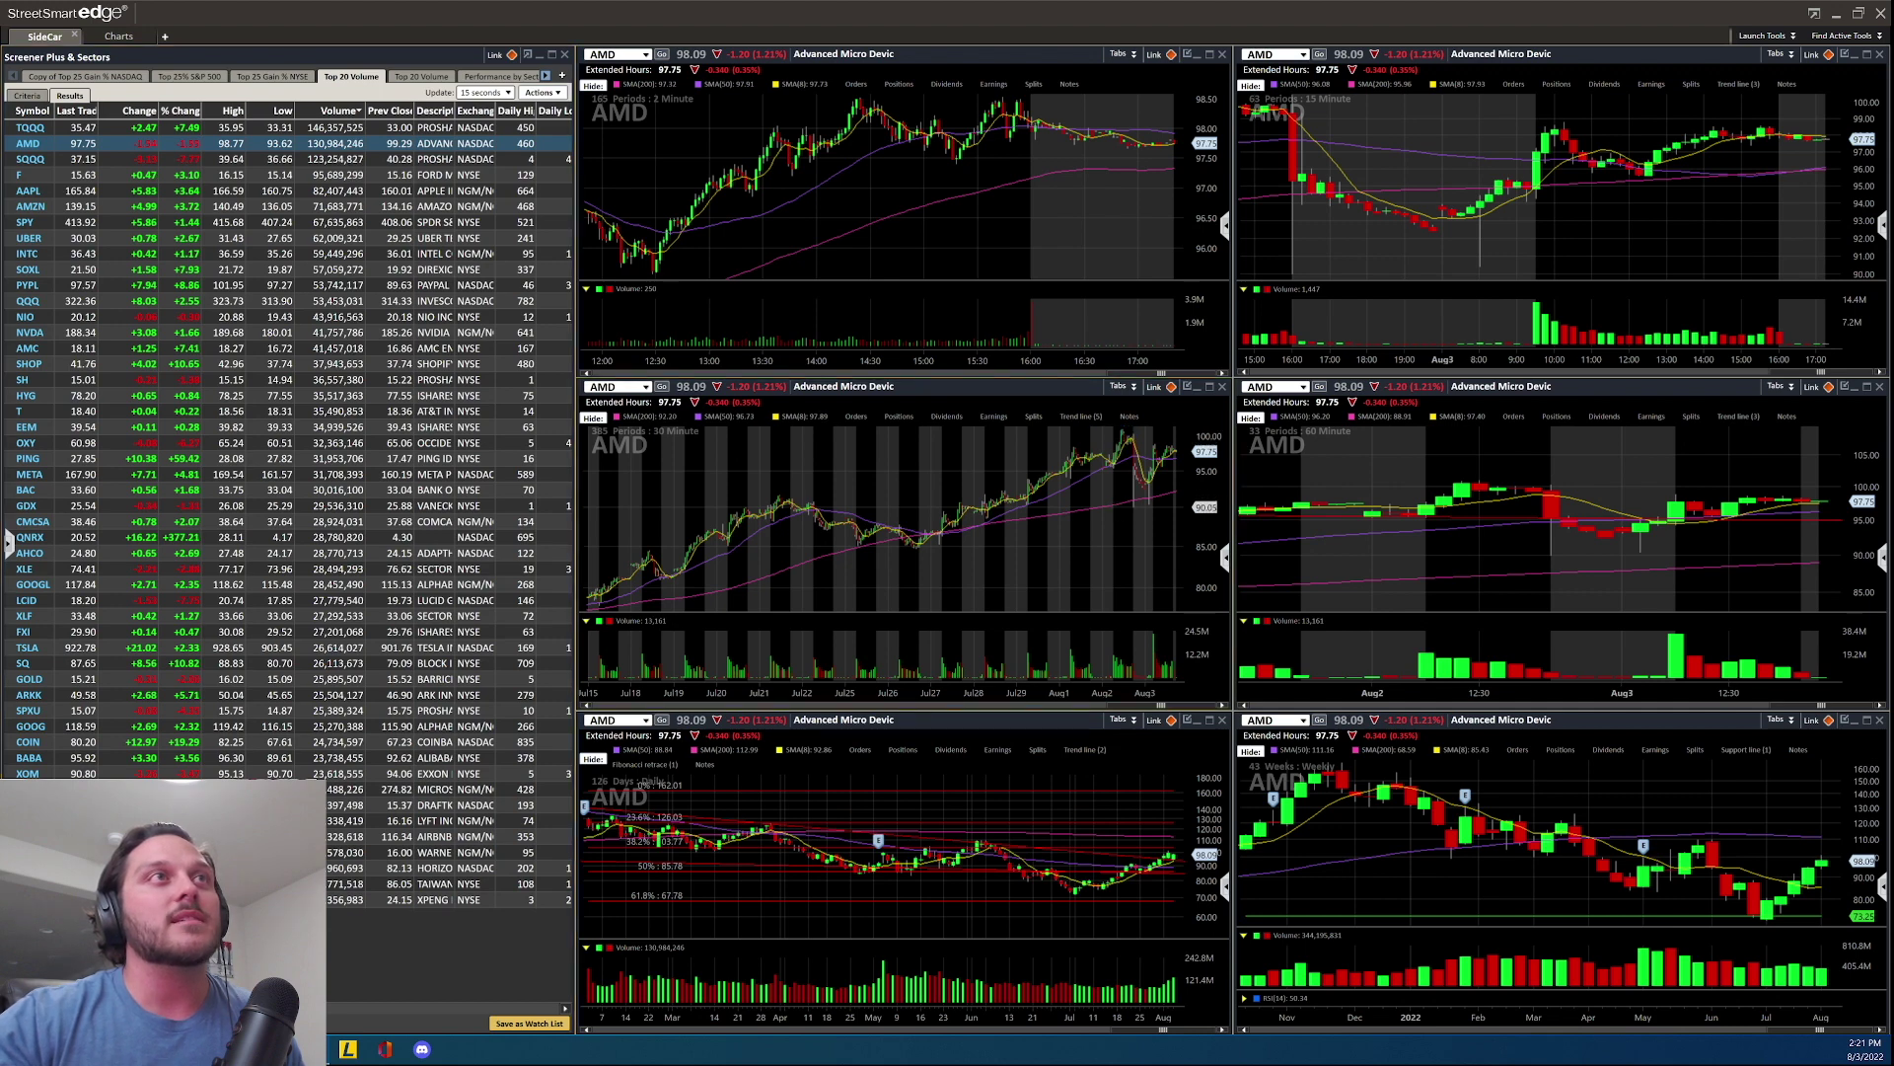
pyautogui.moveTo(1120, 464)
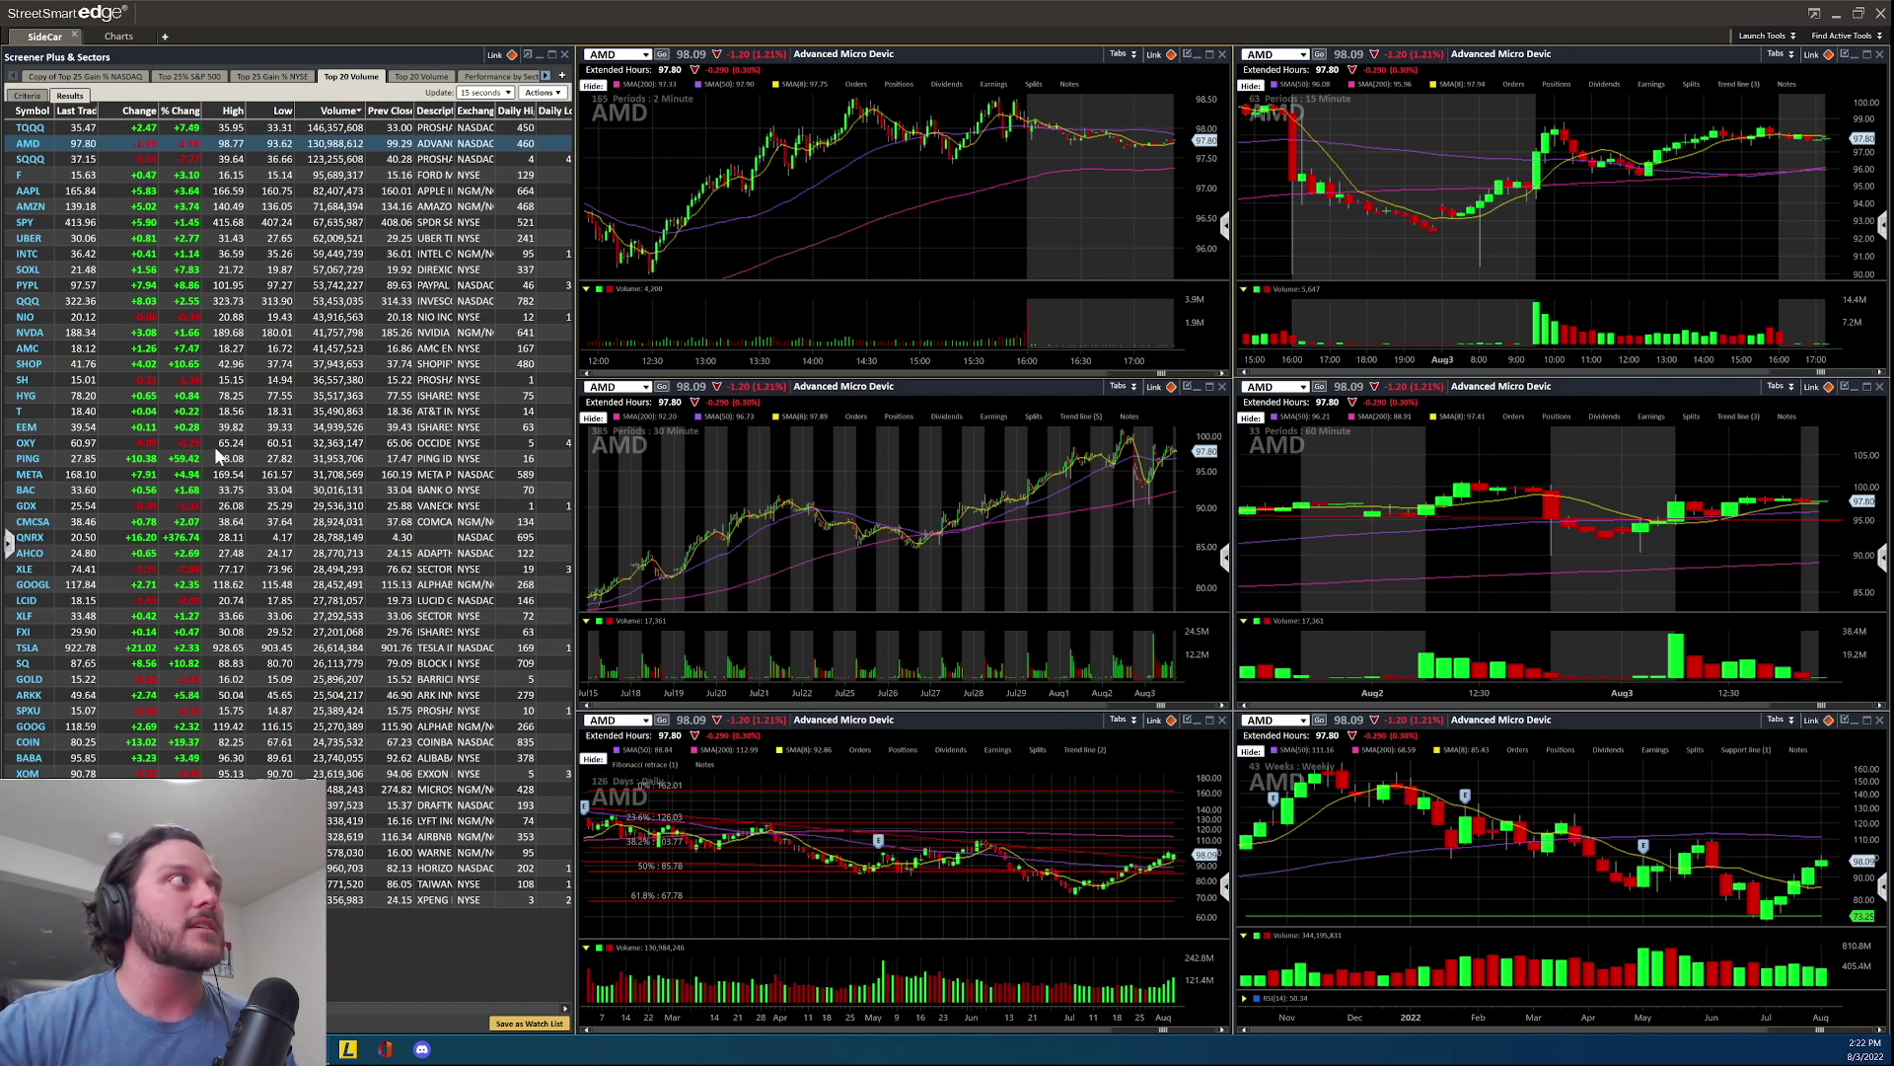
pyautogui.click(31, 475)
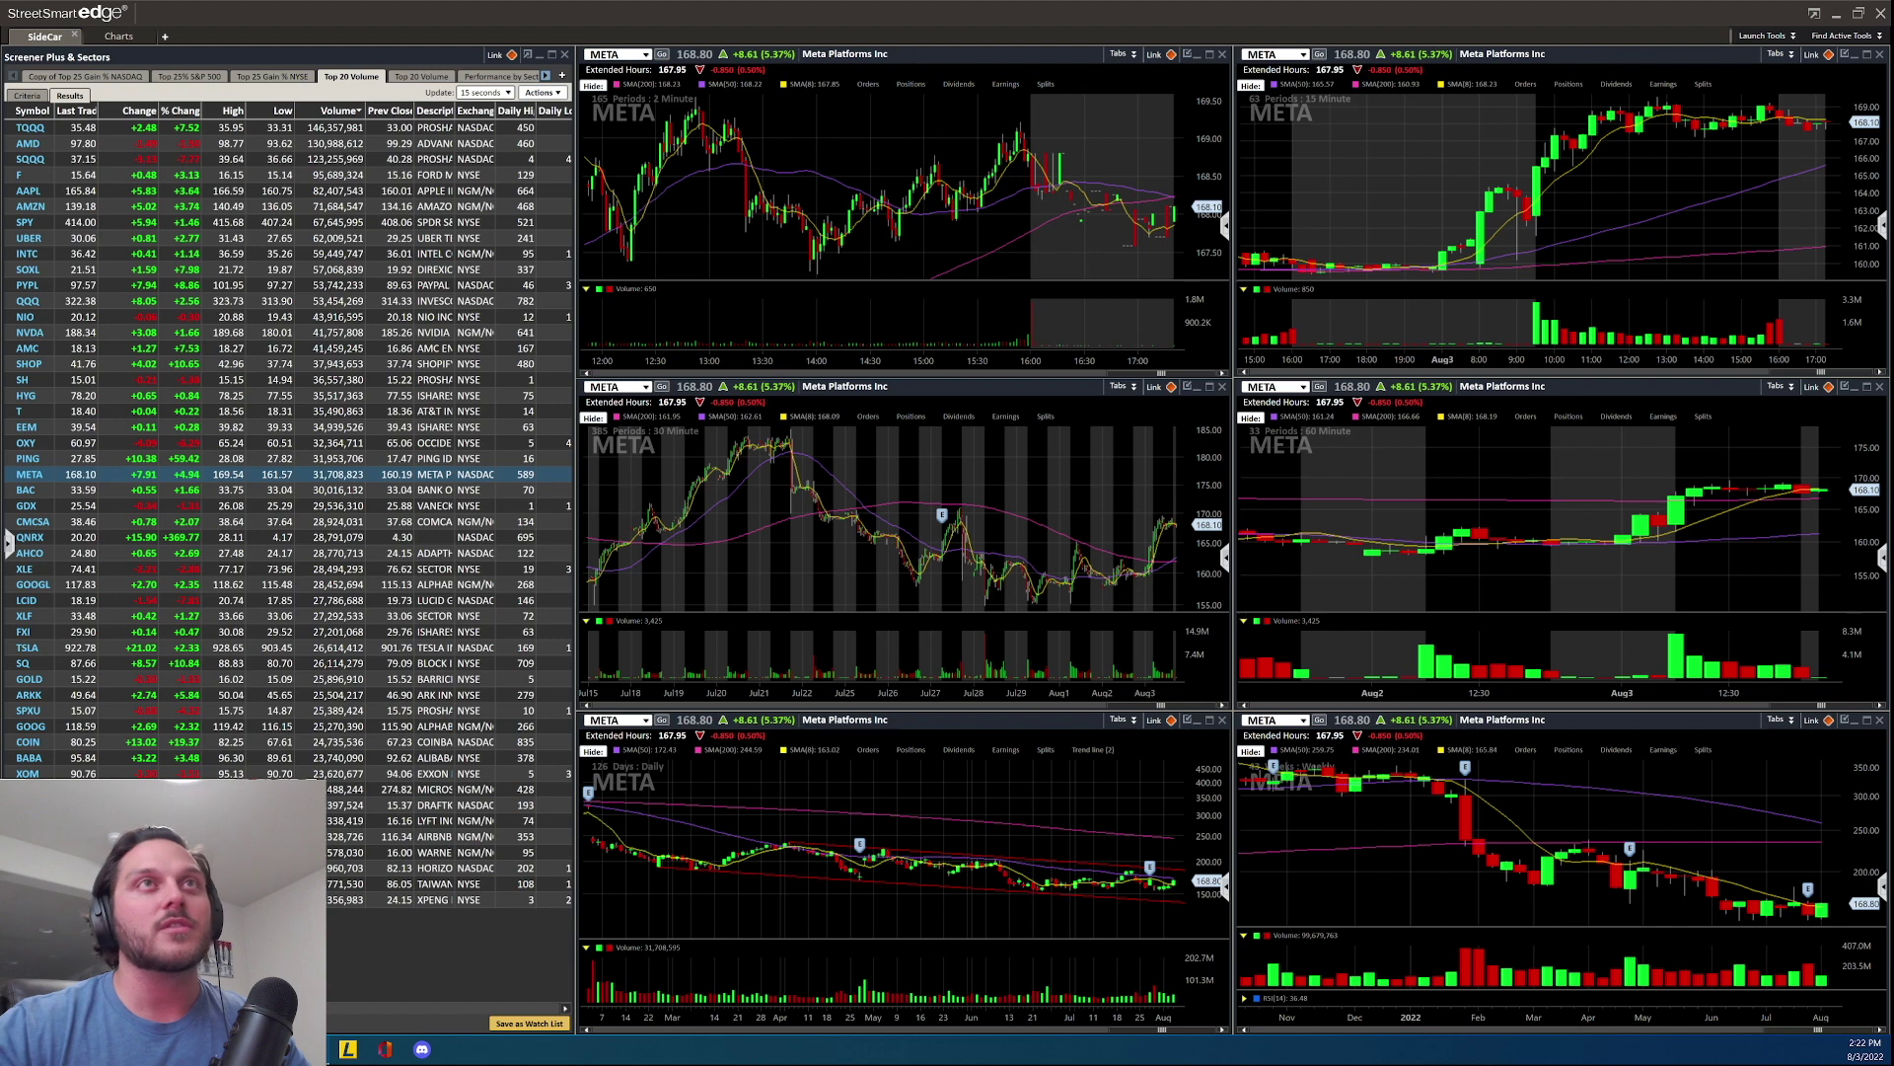
pyautogui.click(30, 742)
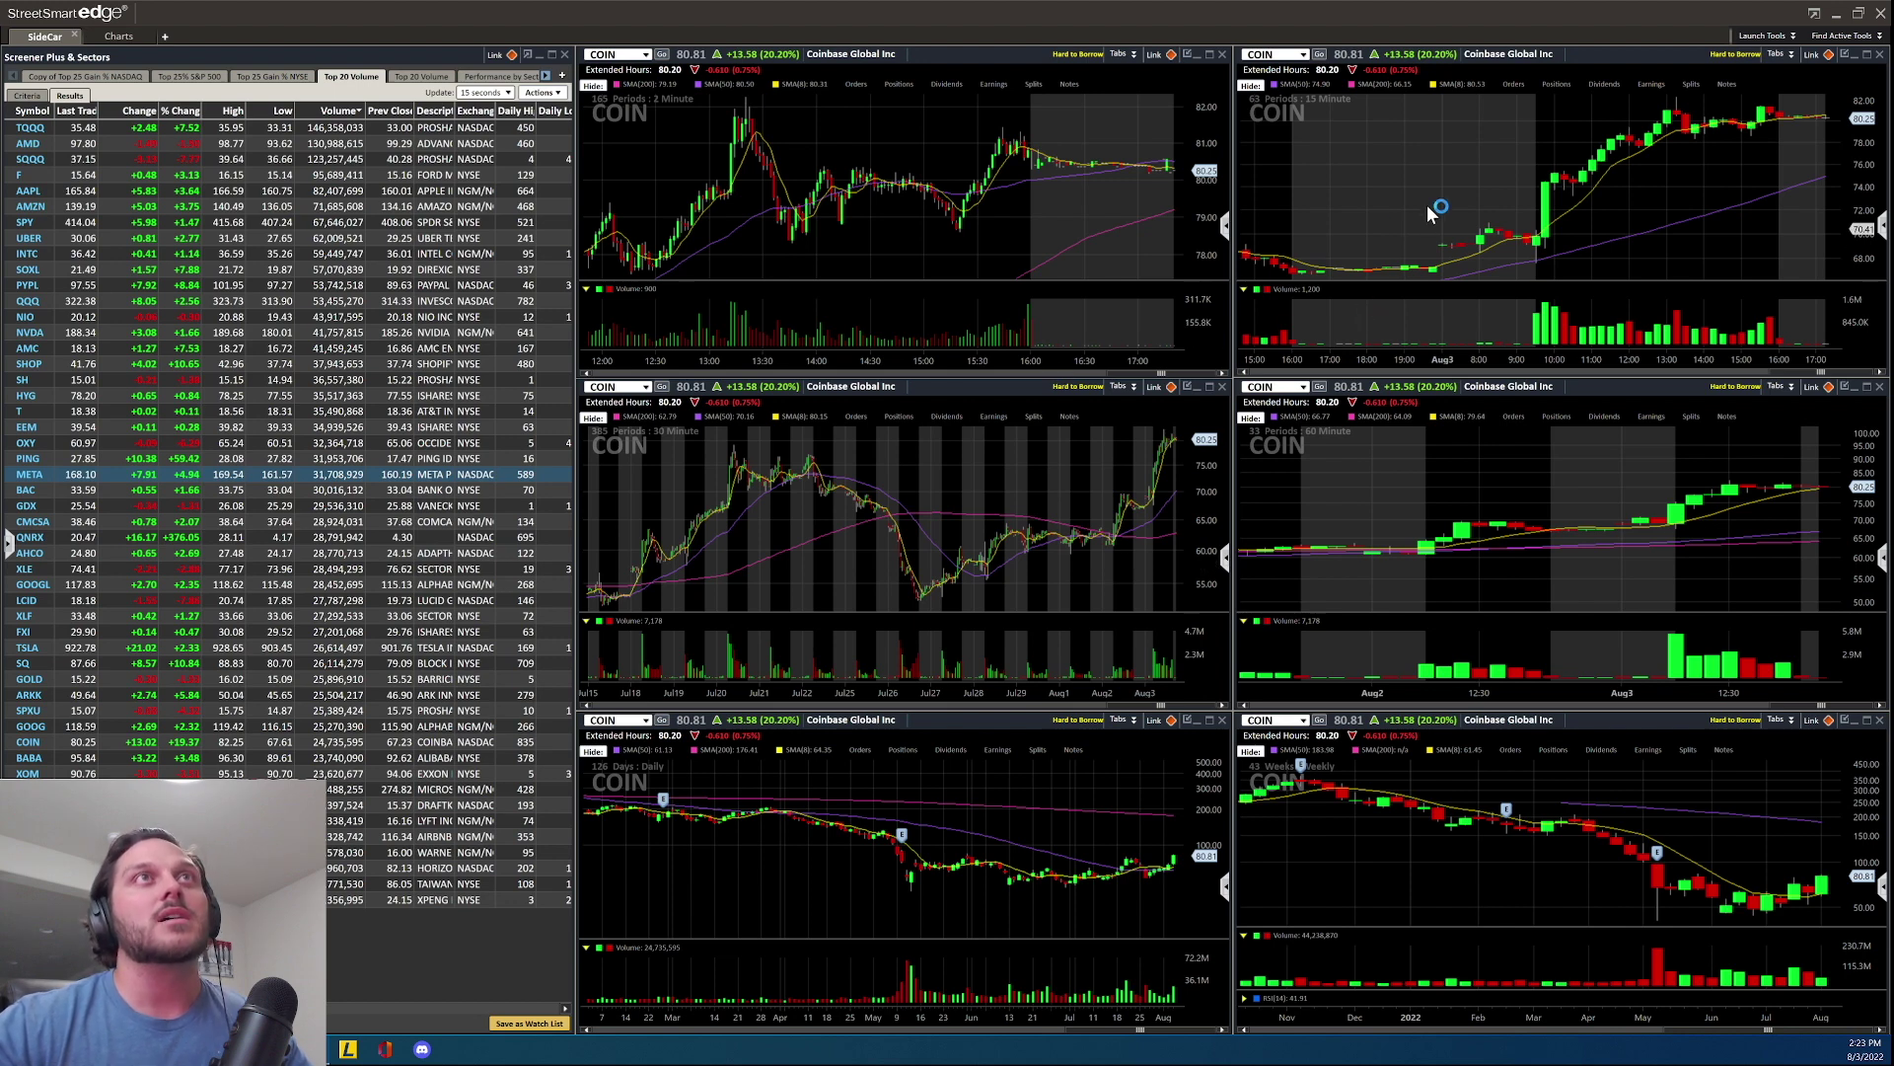
# - Zoom out COIN's 15-minute and daily charts, then enlarge the 30-minute chart to full window
pyautogui.scroll(-1, 1426, 204)
pyautogui.scroll(-3, 1428, 209)
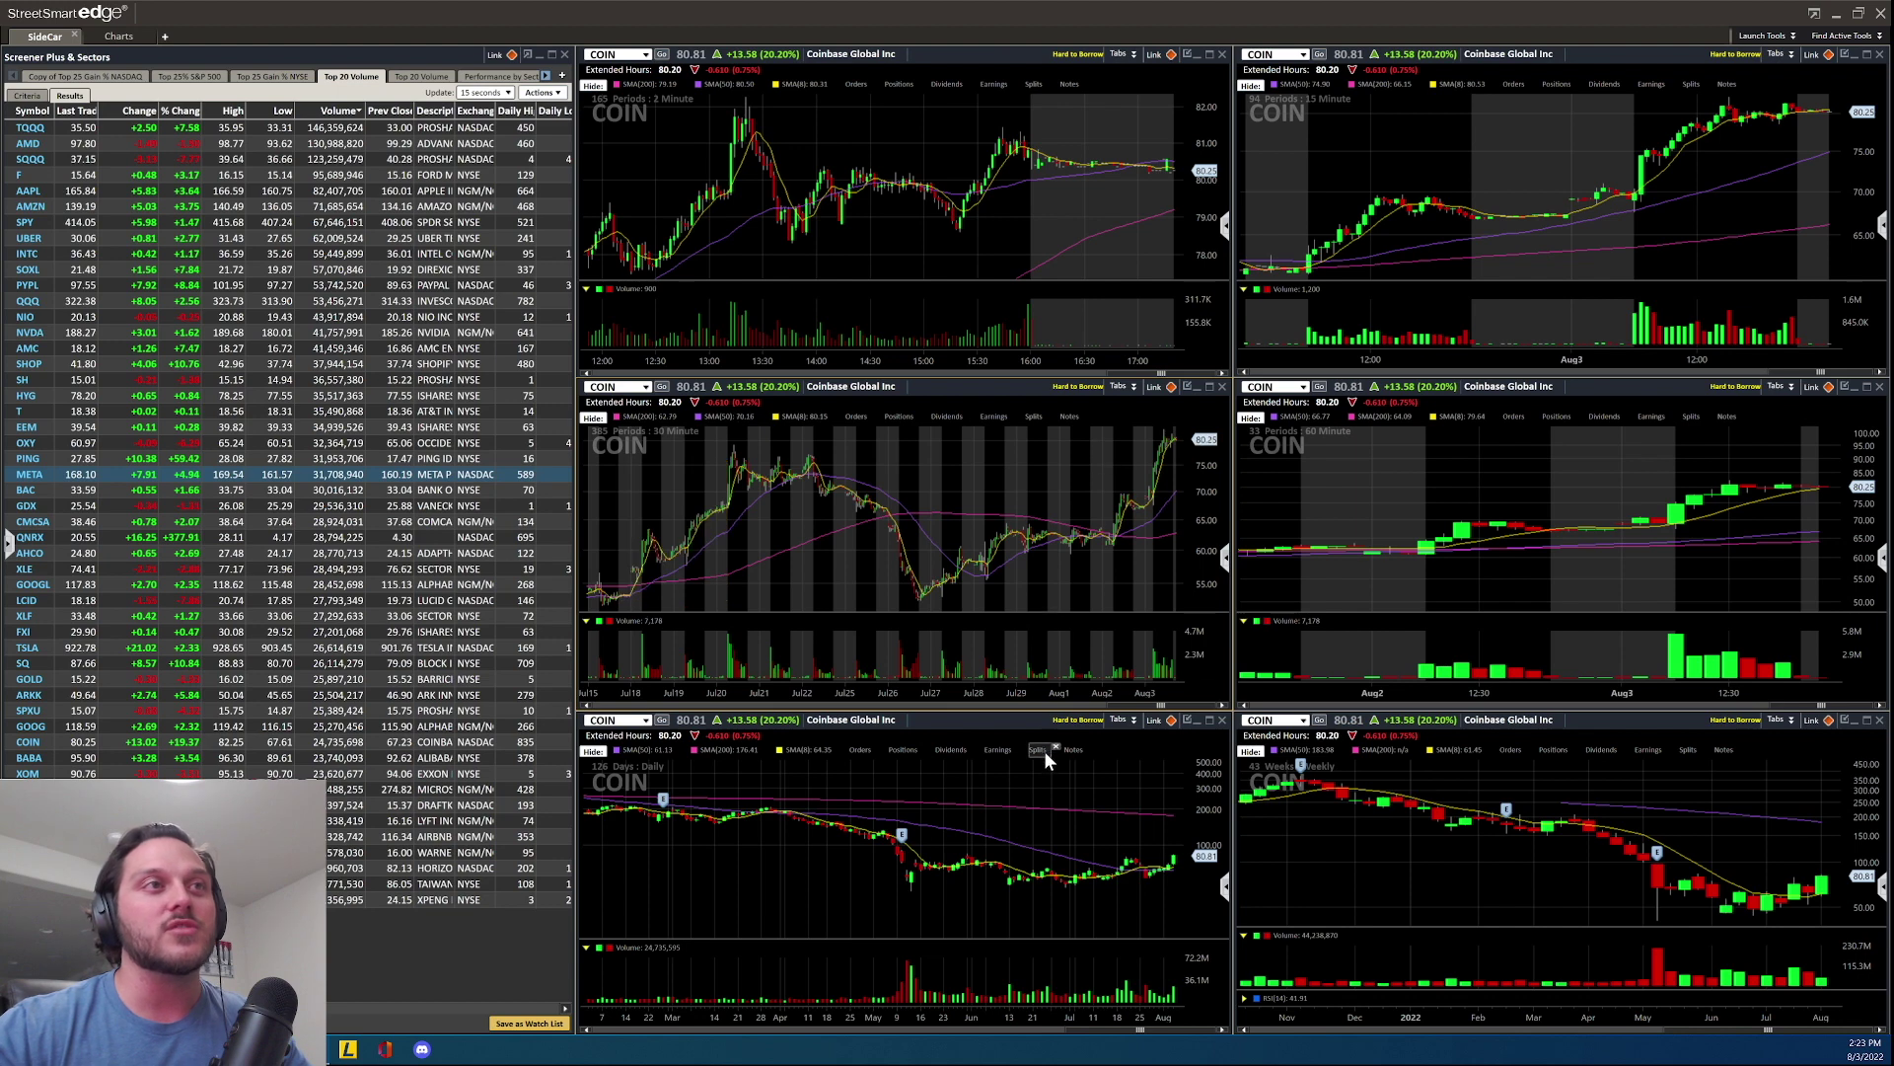
pyautogui.scroll(-2, 1026, 834)
pyautogui.scroll(-2, 1024, 833)
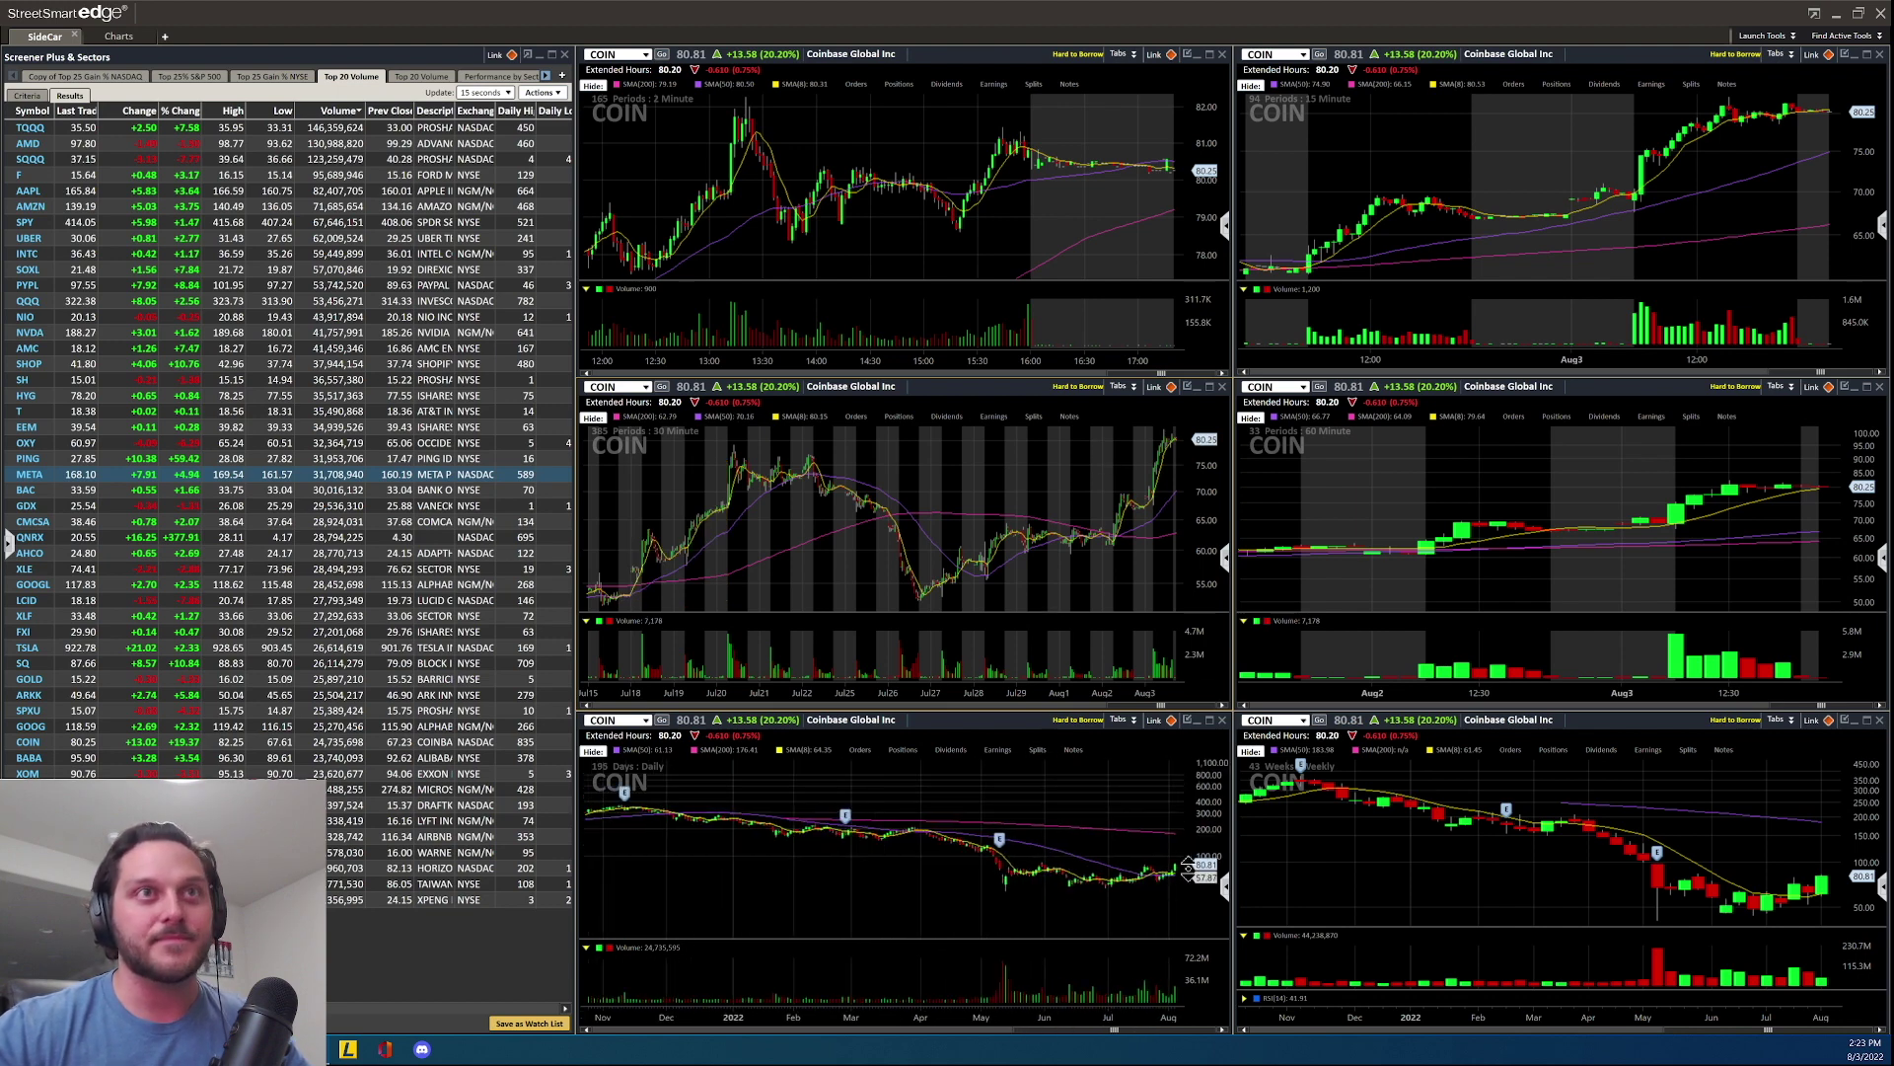
pyautogui.scroll(-1, 1044, 872)
pyautogui.scroll(-1, 1006, 814)
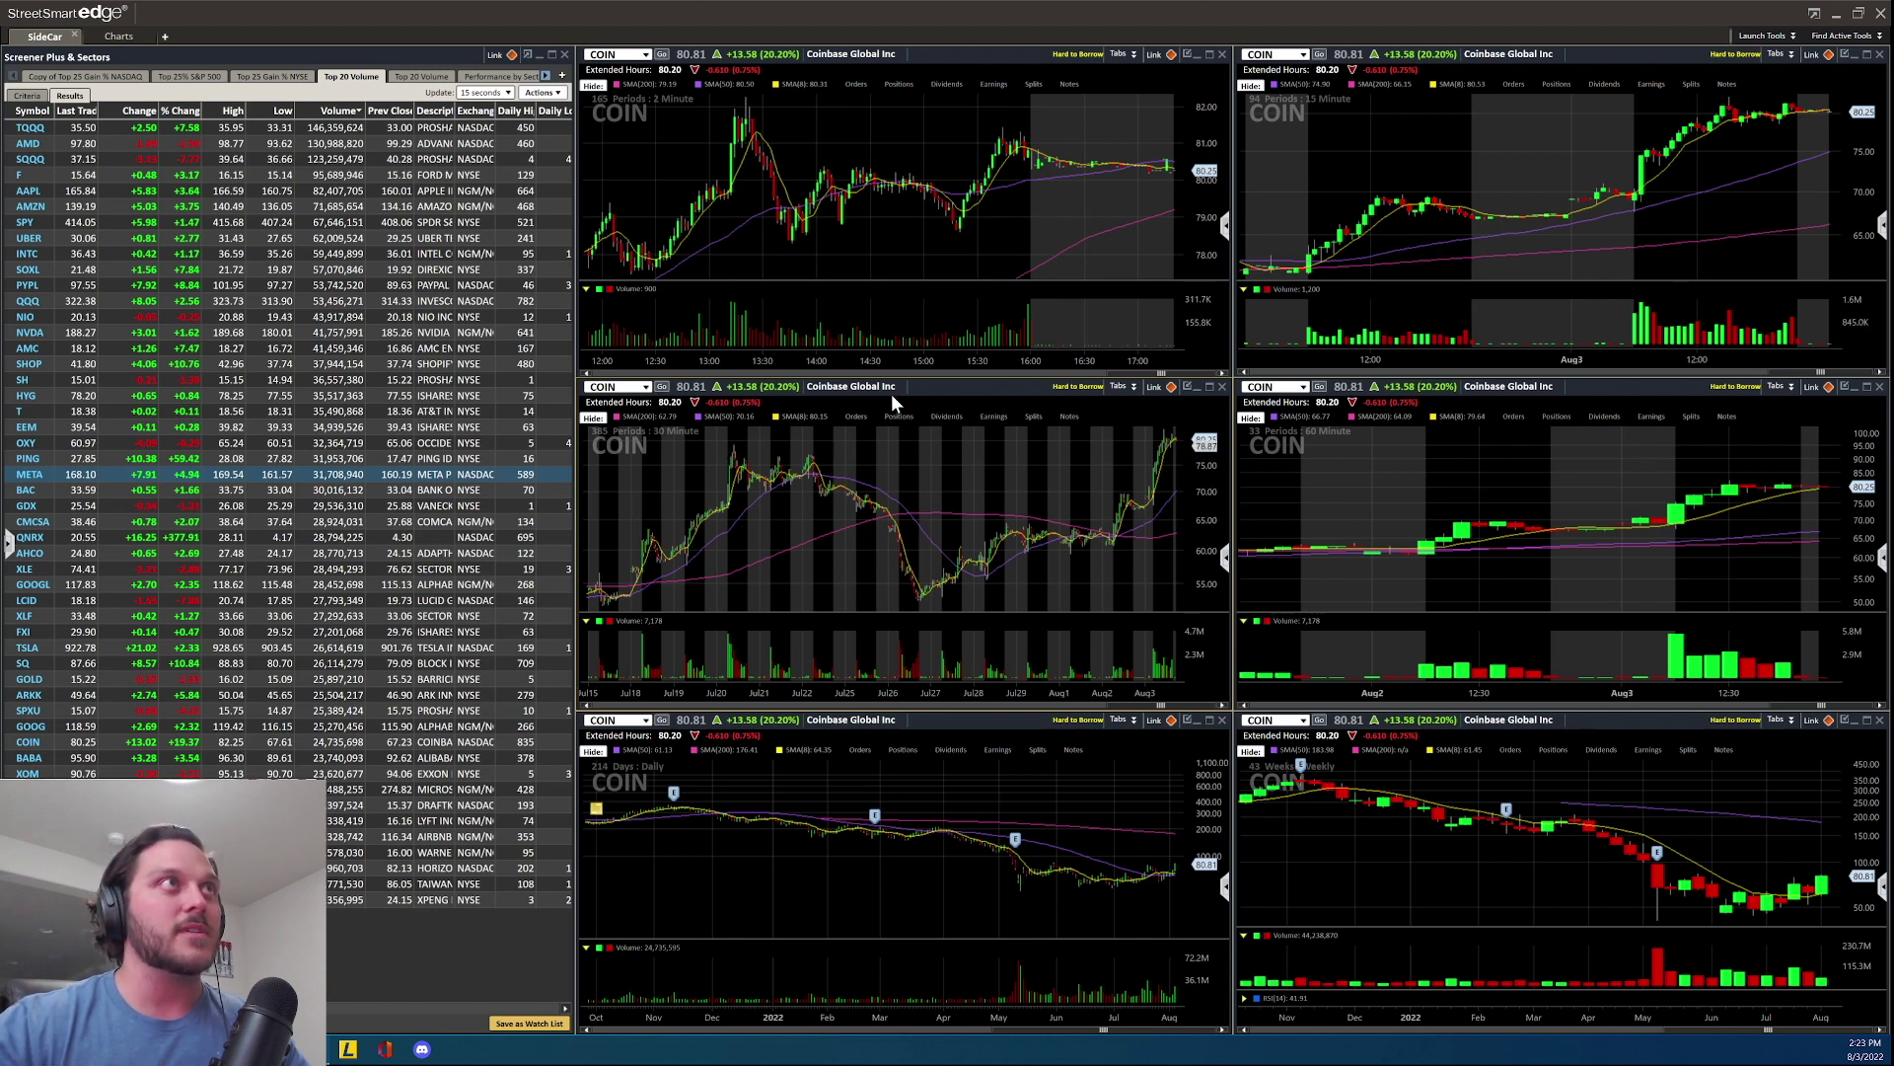
pyautogui.doubleClick(951, 387)
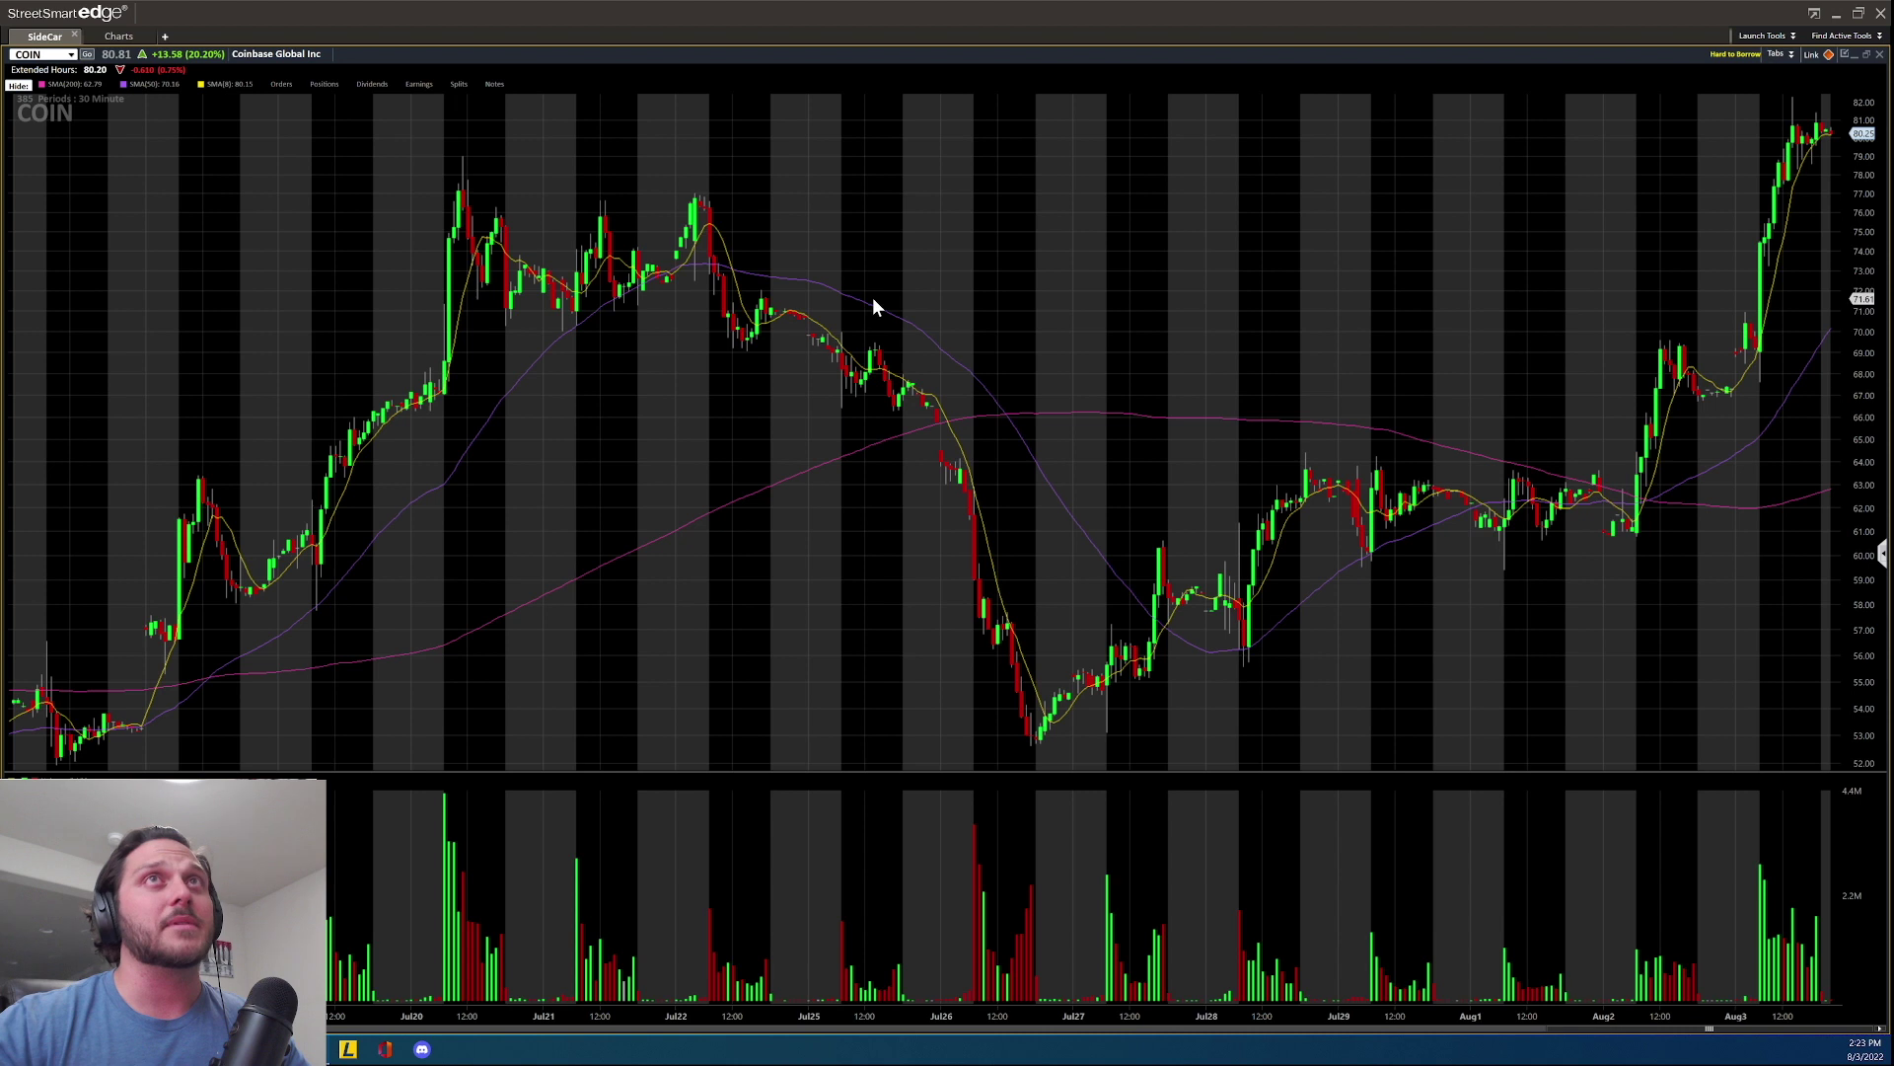
# - Draw a descending trend line from COIN's Jul 20 high through the Jul 22 high, then restore the grid
pyautogui.rightClick(947, 225)
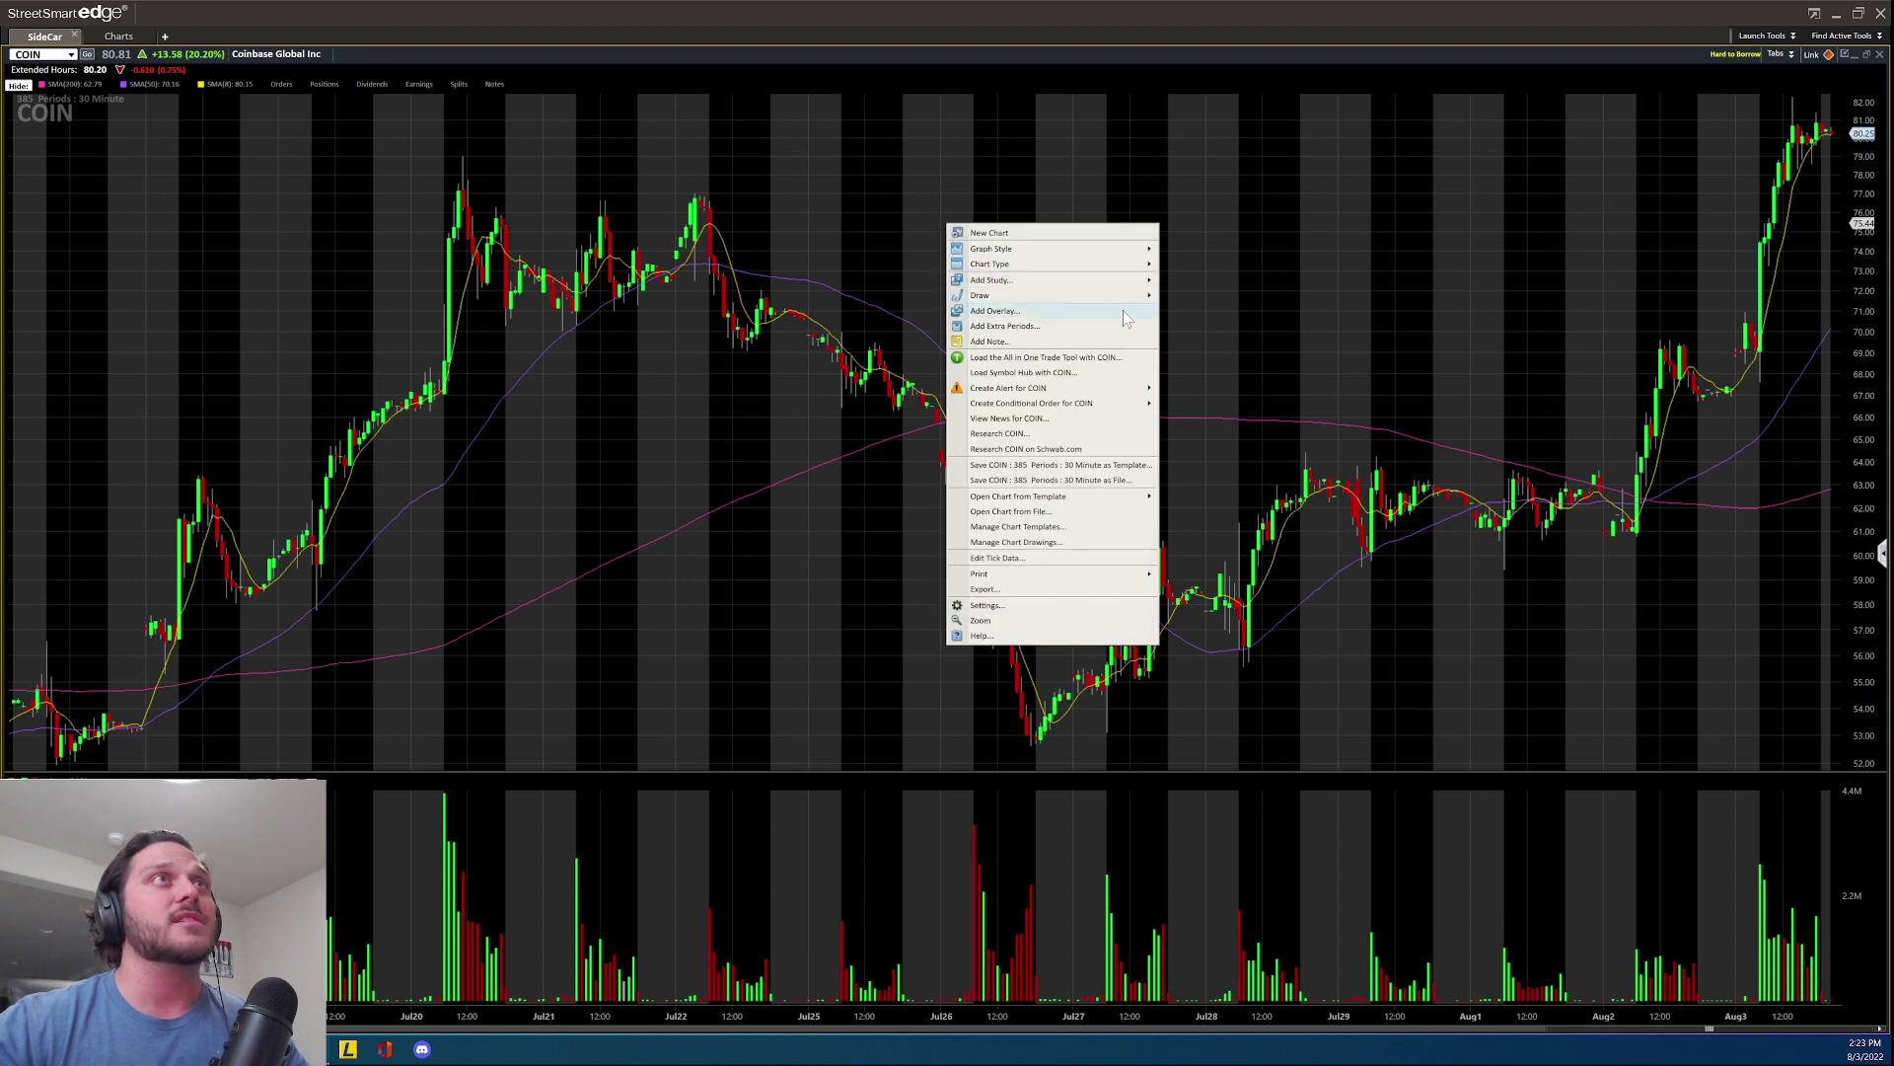
pyautogui.moveTo(1124, 302)
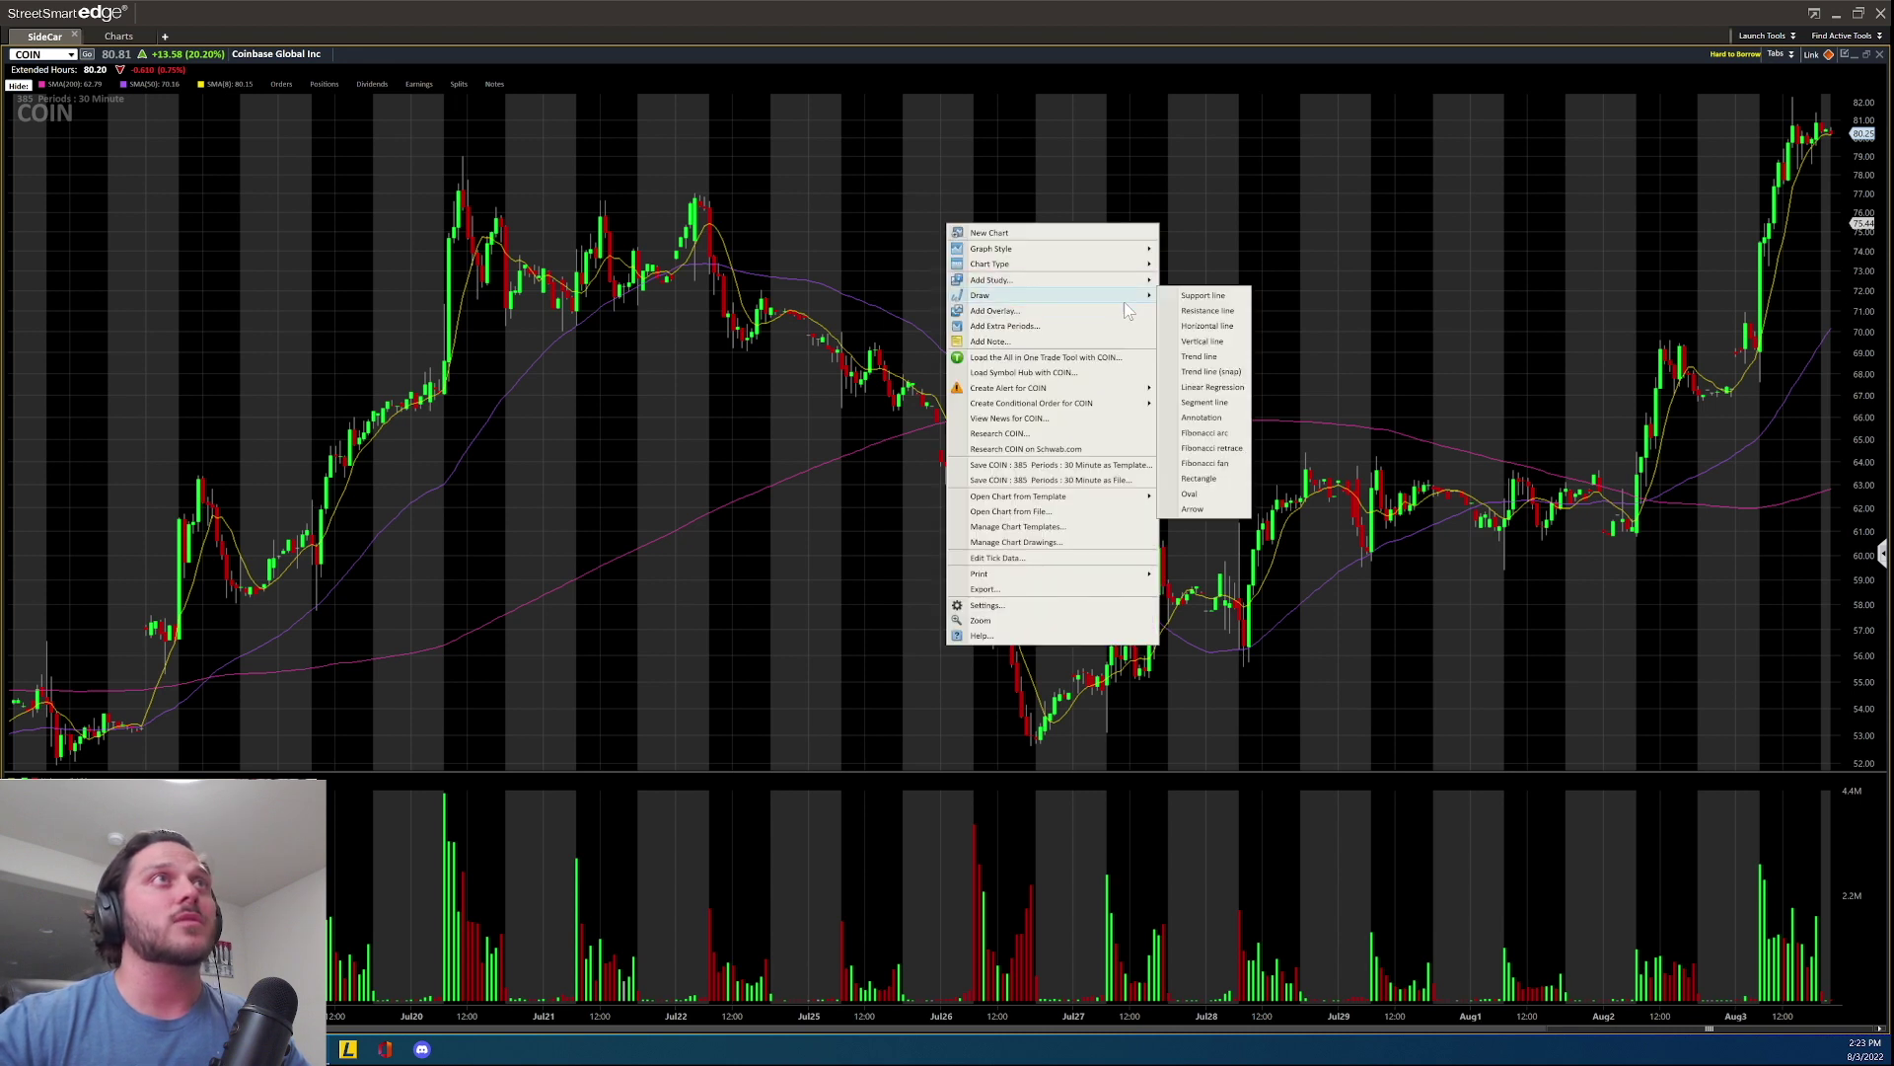
pyautogui.click(1218, 356)
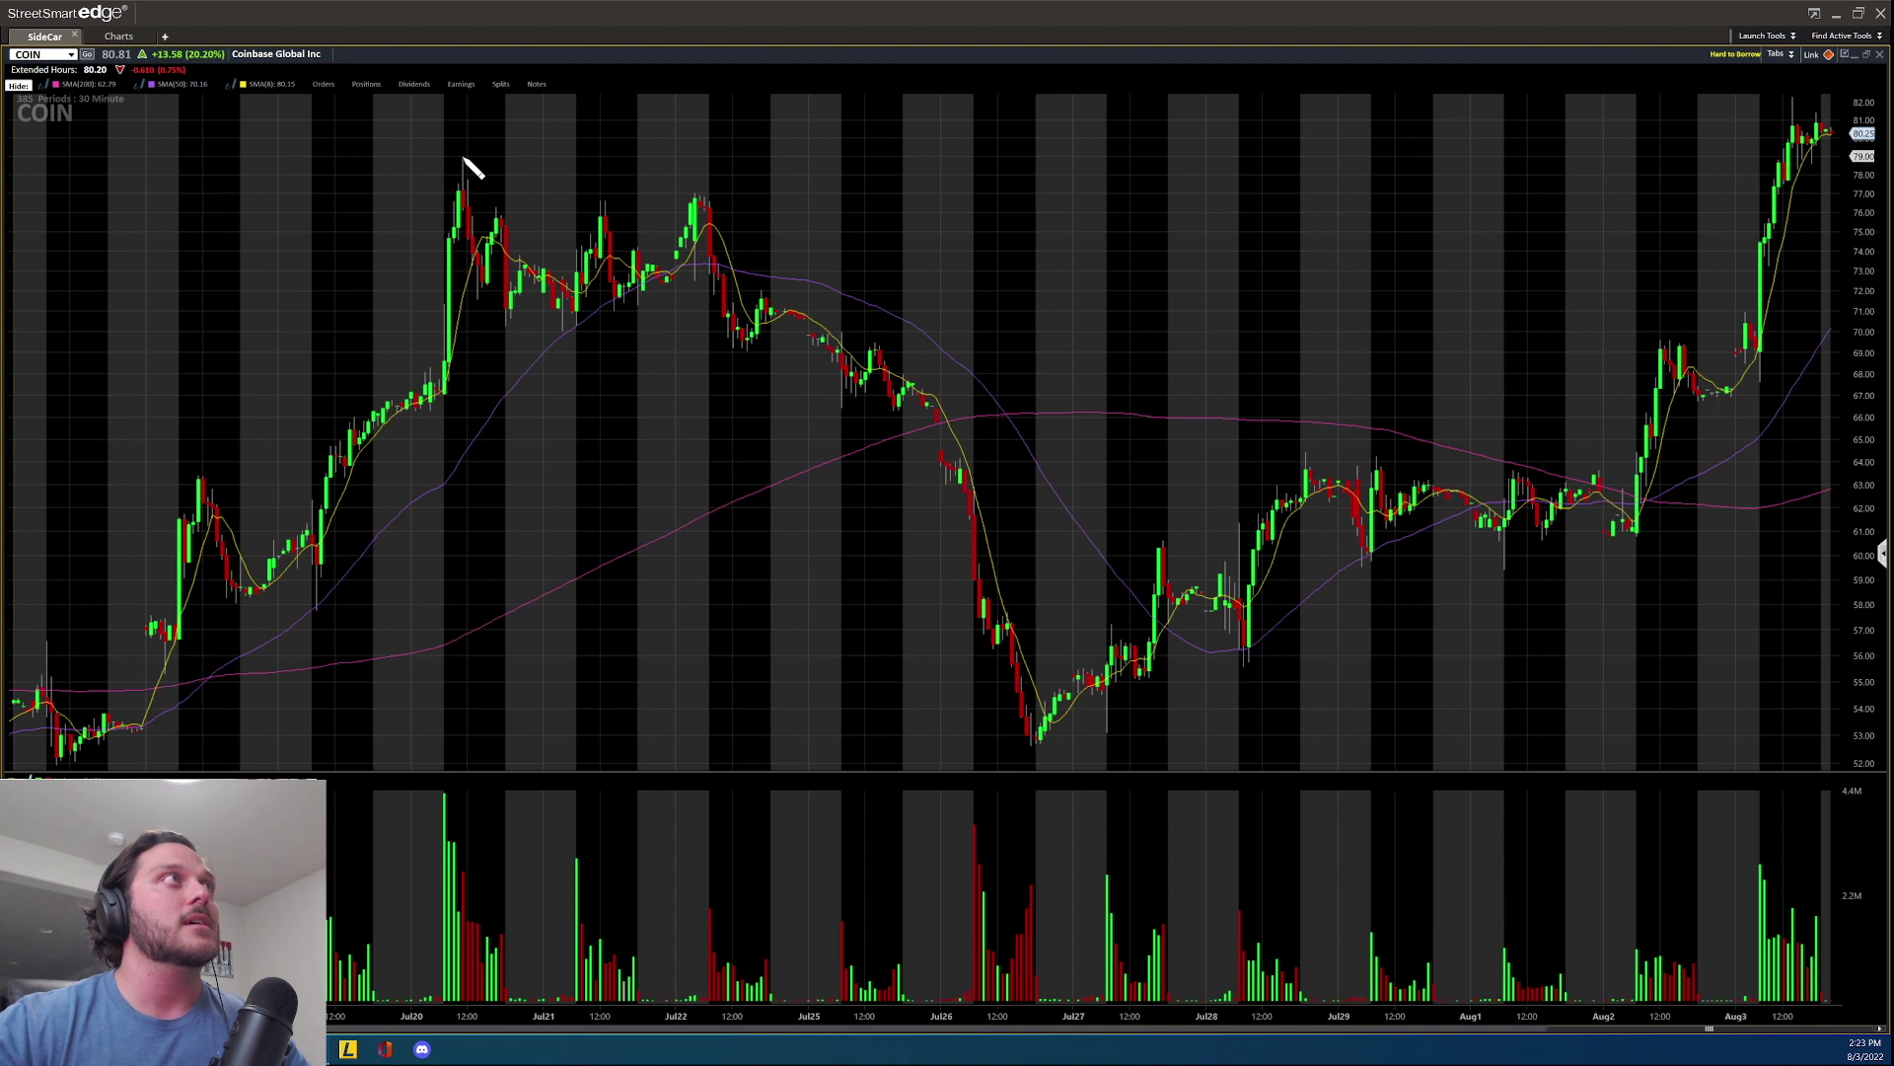
pyautogui.moveTo(462, 158); pyautogui.dragTo(731, 203)
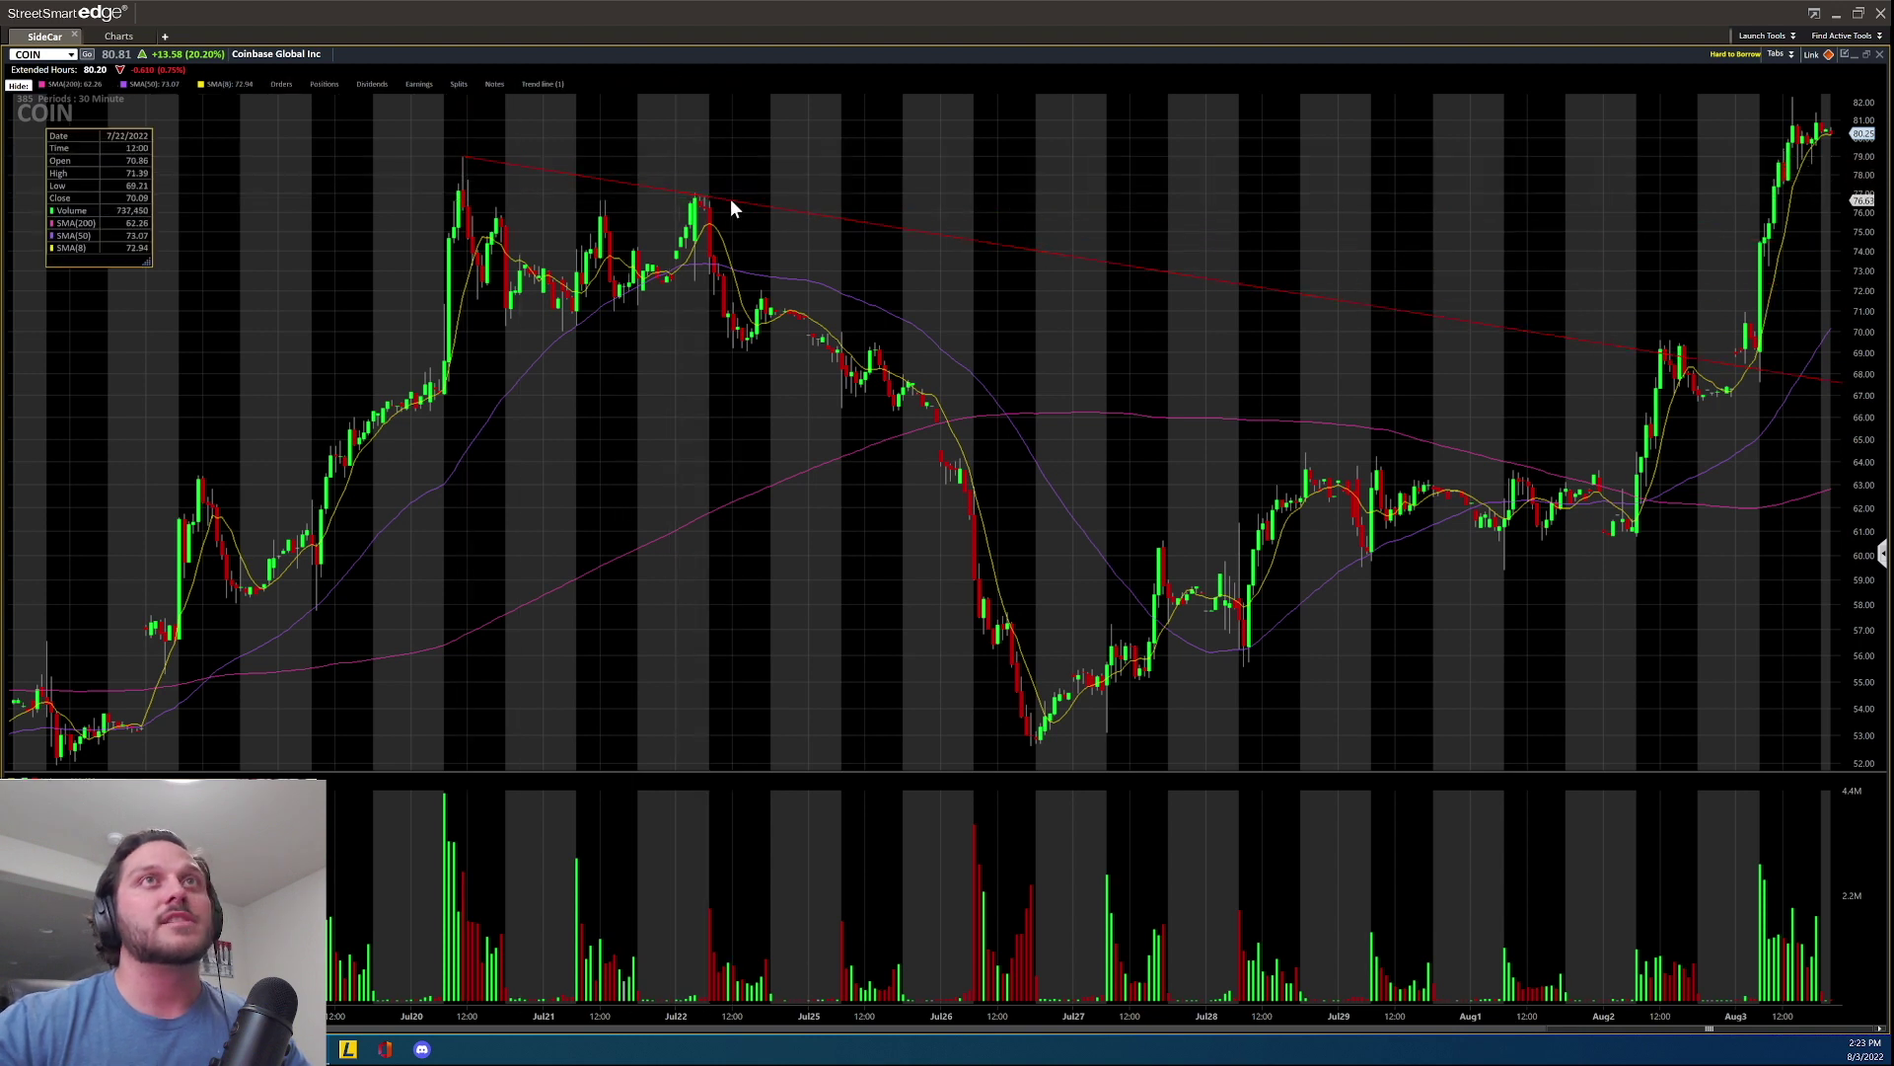
pyautogui.moveTo(737, 202)
pyautogui.mouseDown()
pyautogui.moveTo(850, 212)
pyautogui.moveTo(710, 195)
pyautogui.mouseUp()
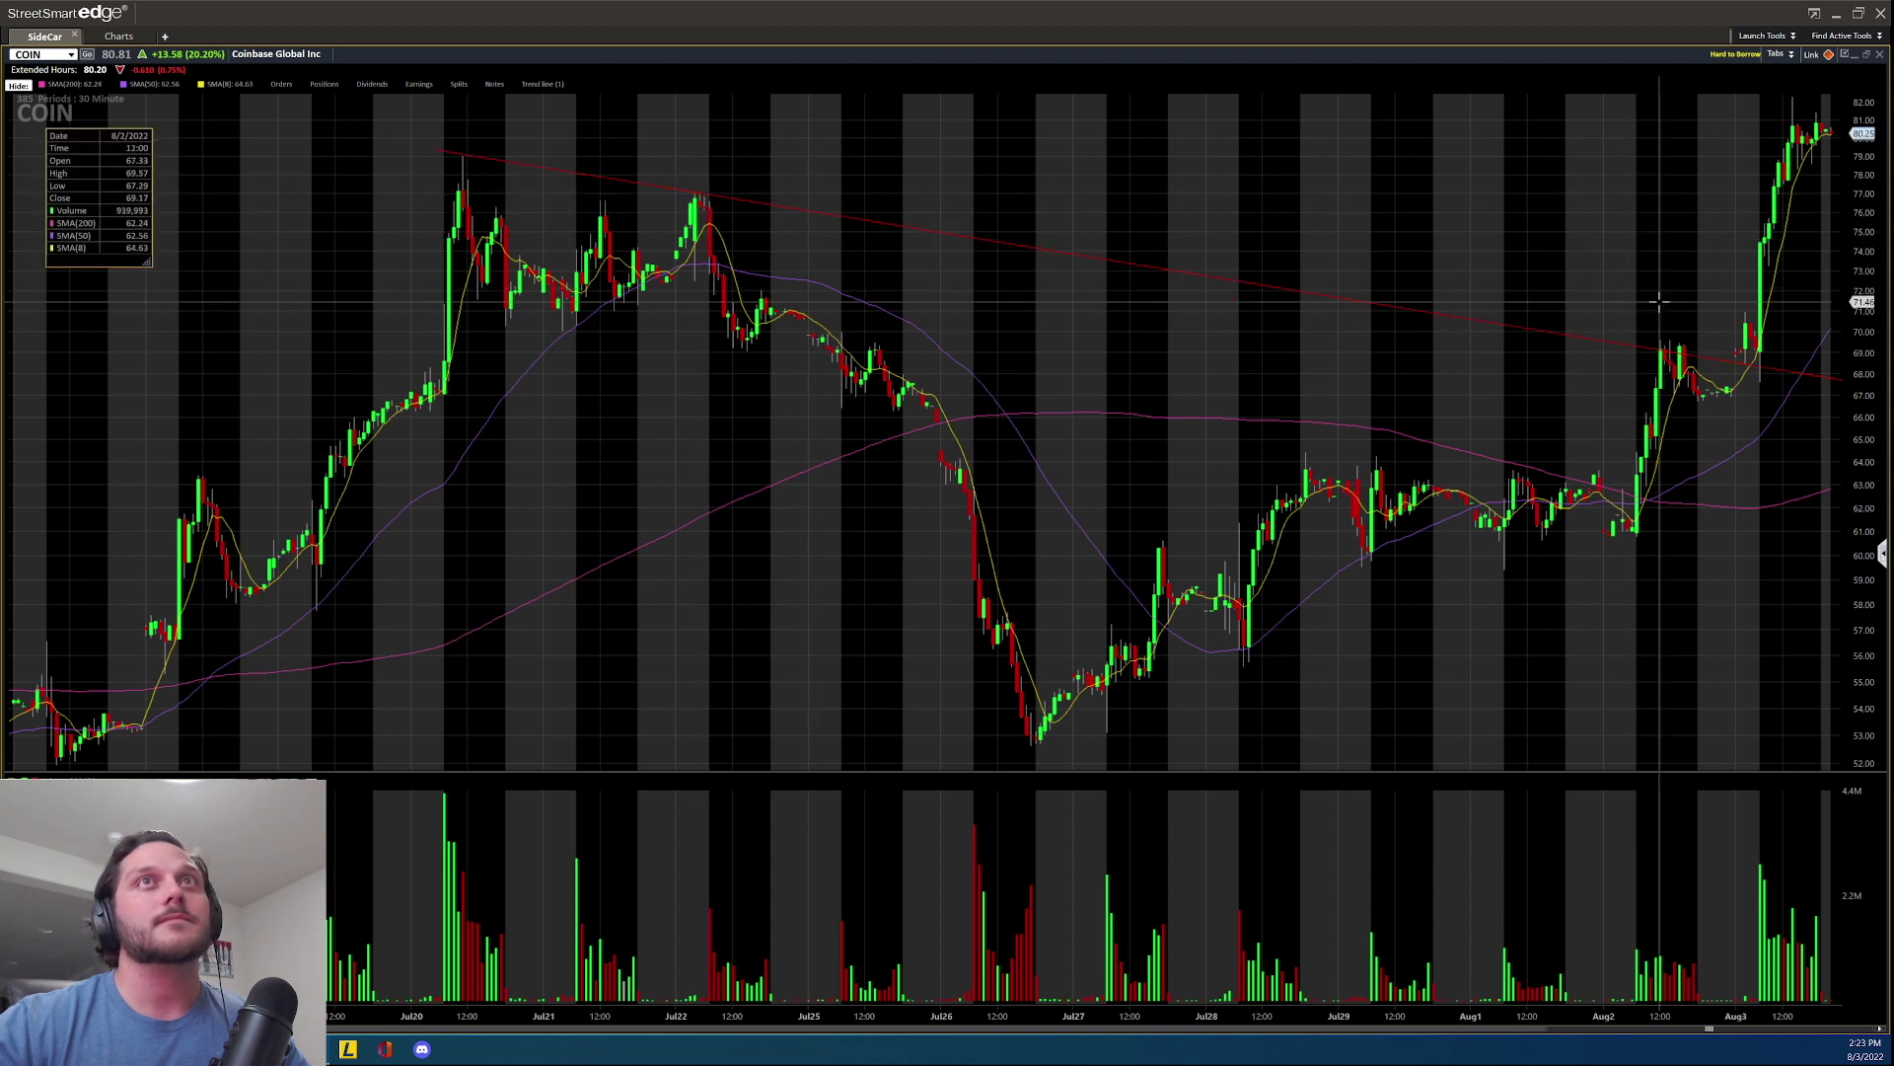
pyautogui.click(1866, 55)
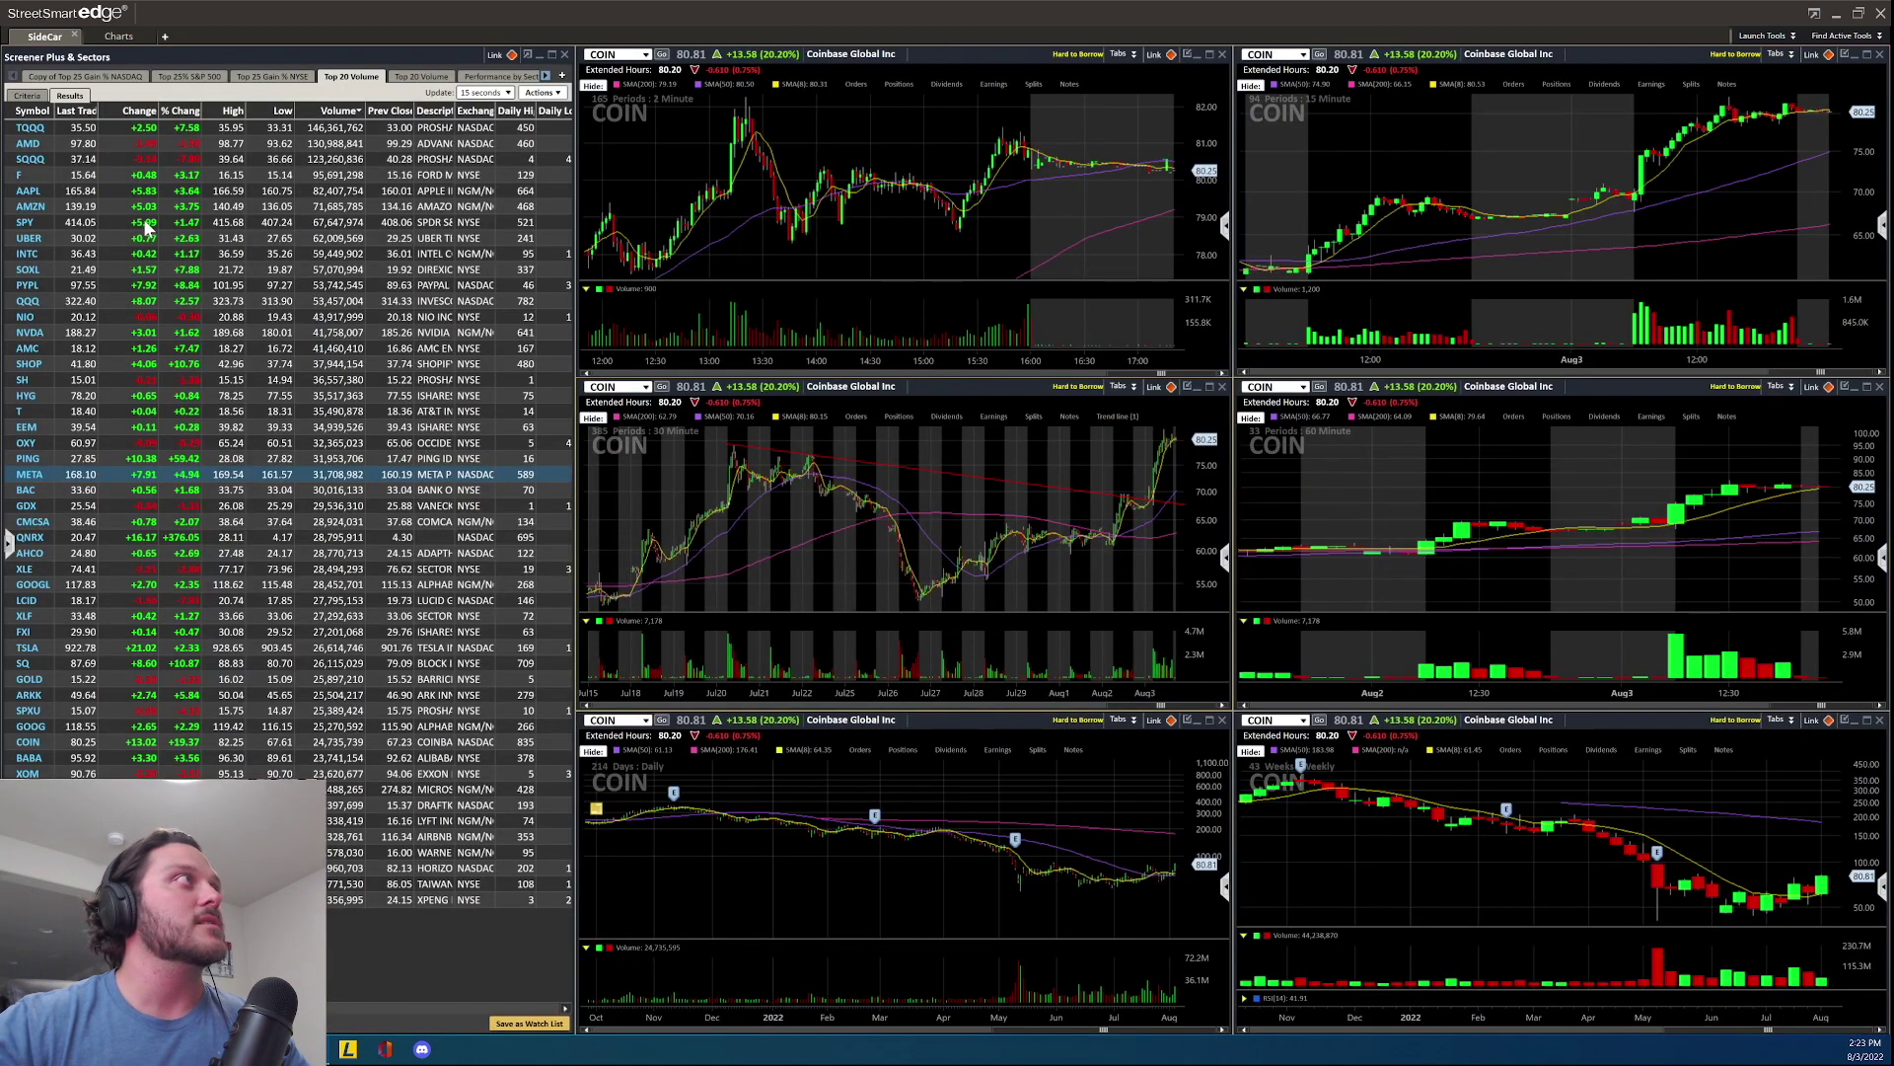
pyautogui.click(44, 193)
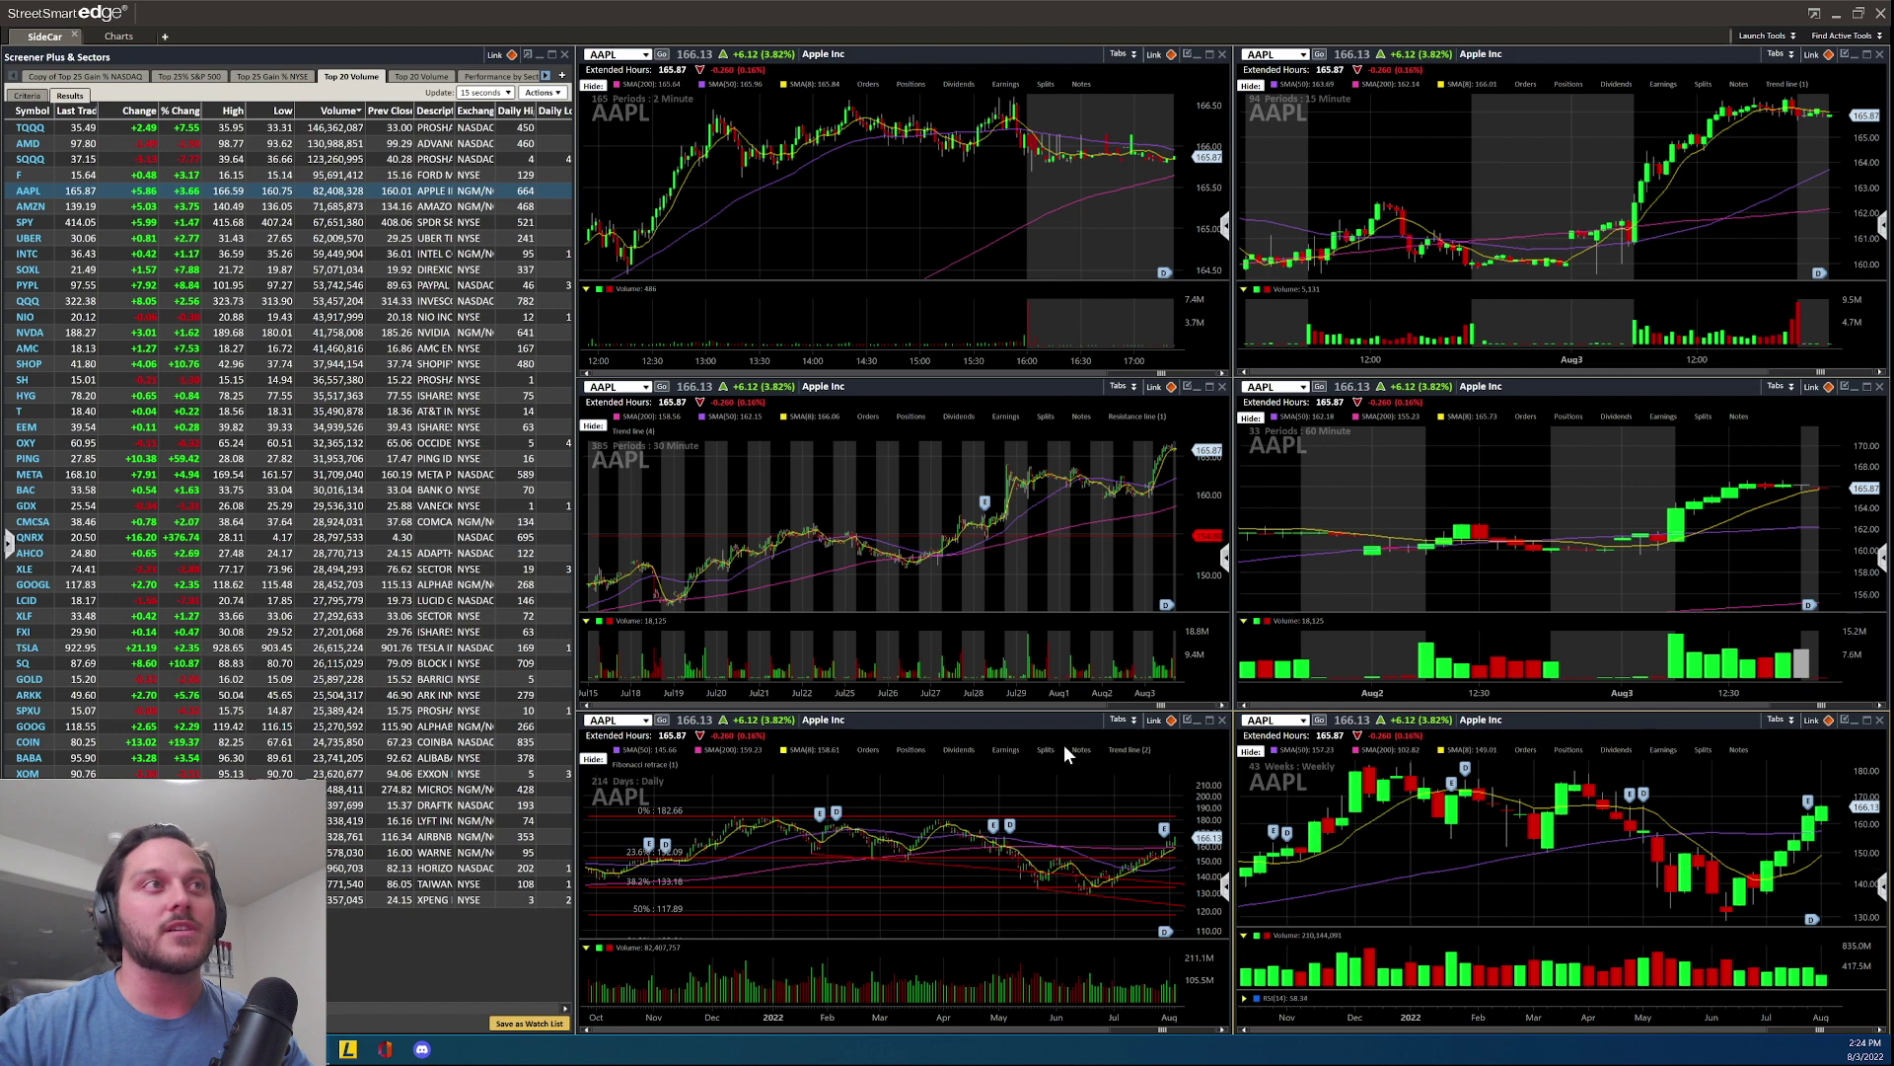
pyautogui.doubleClick(1063, 719)
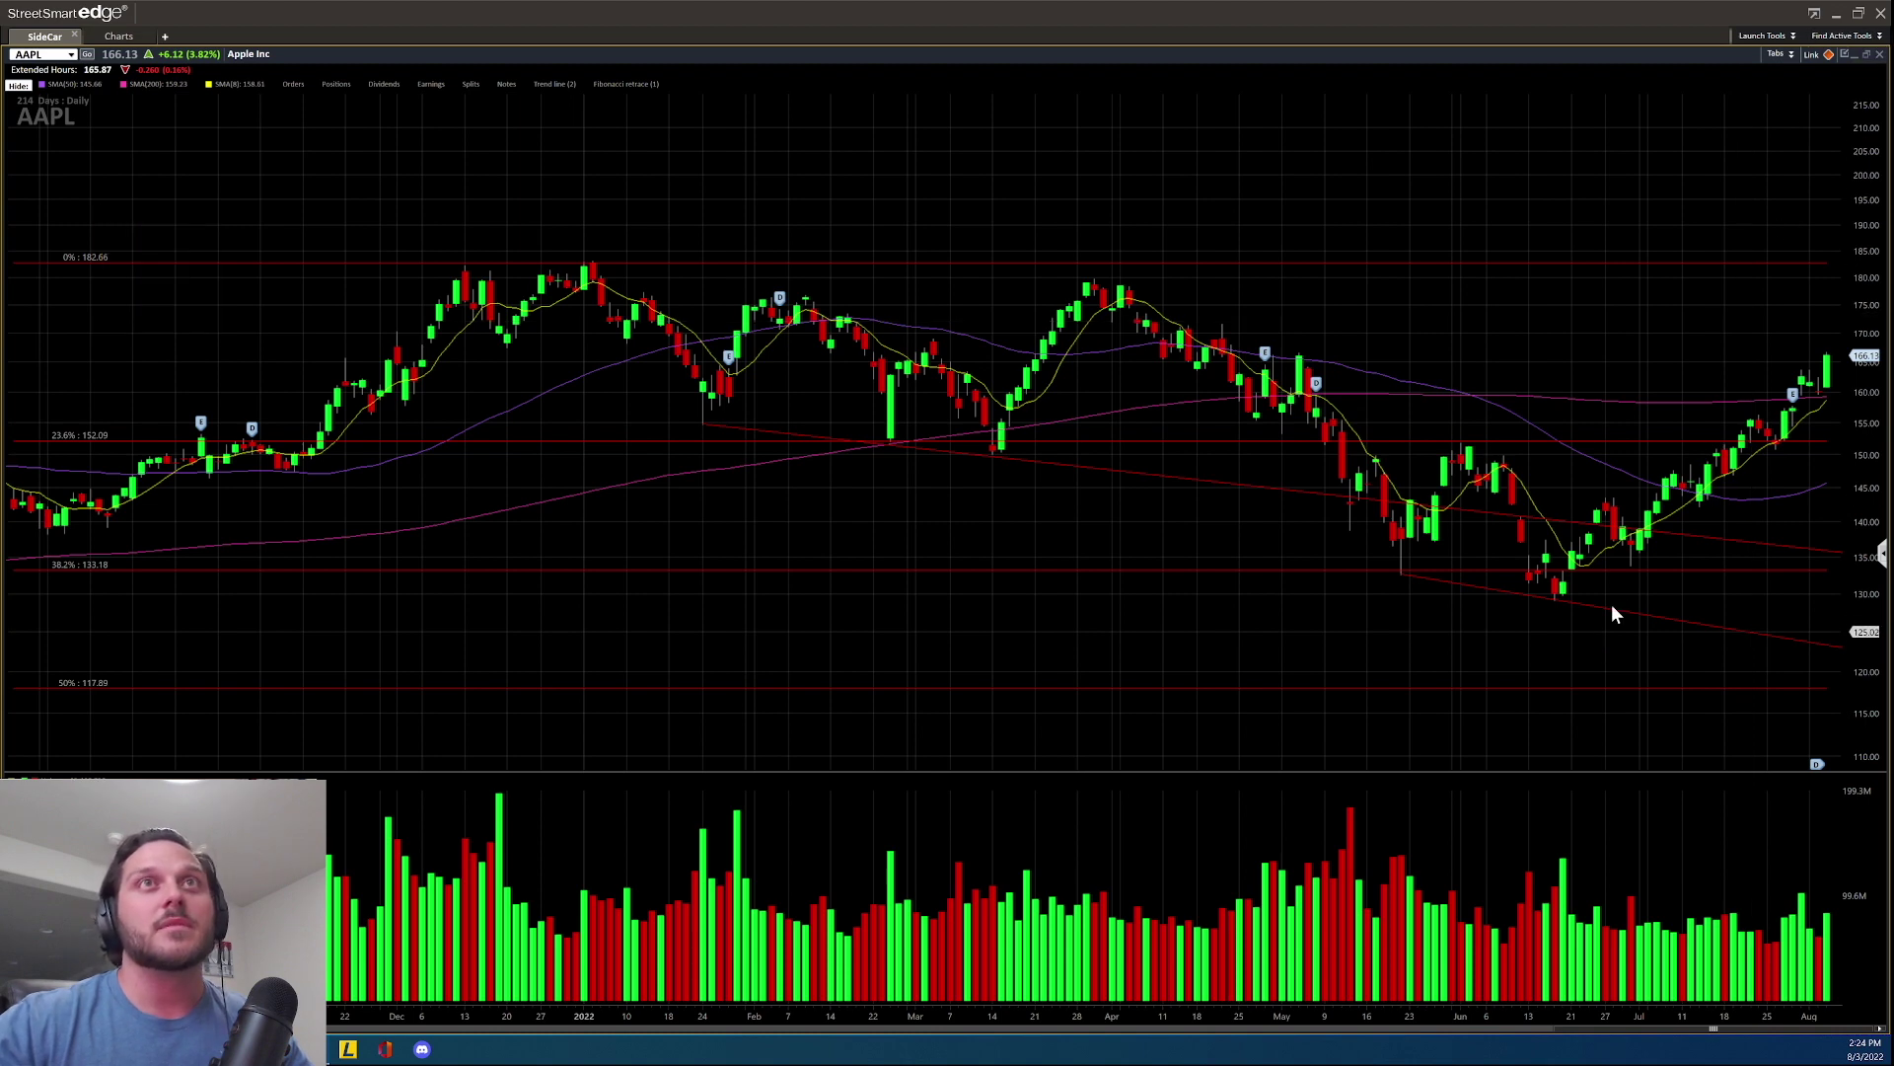
# - Deselect the Fibonacci retracement and draw a rising trend line from AAPL's June low
pyautogui.rightClick(1394, 685)
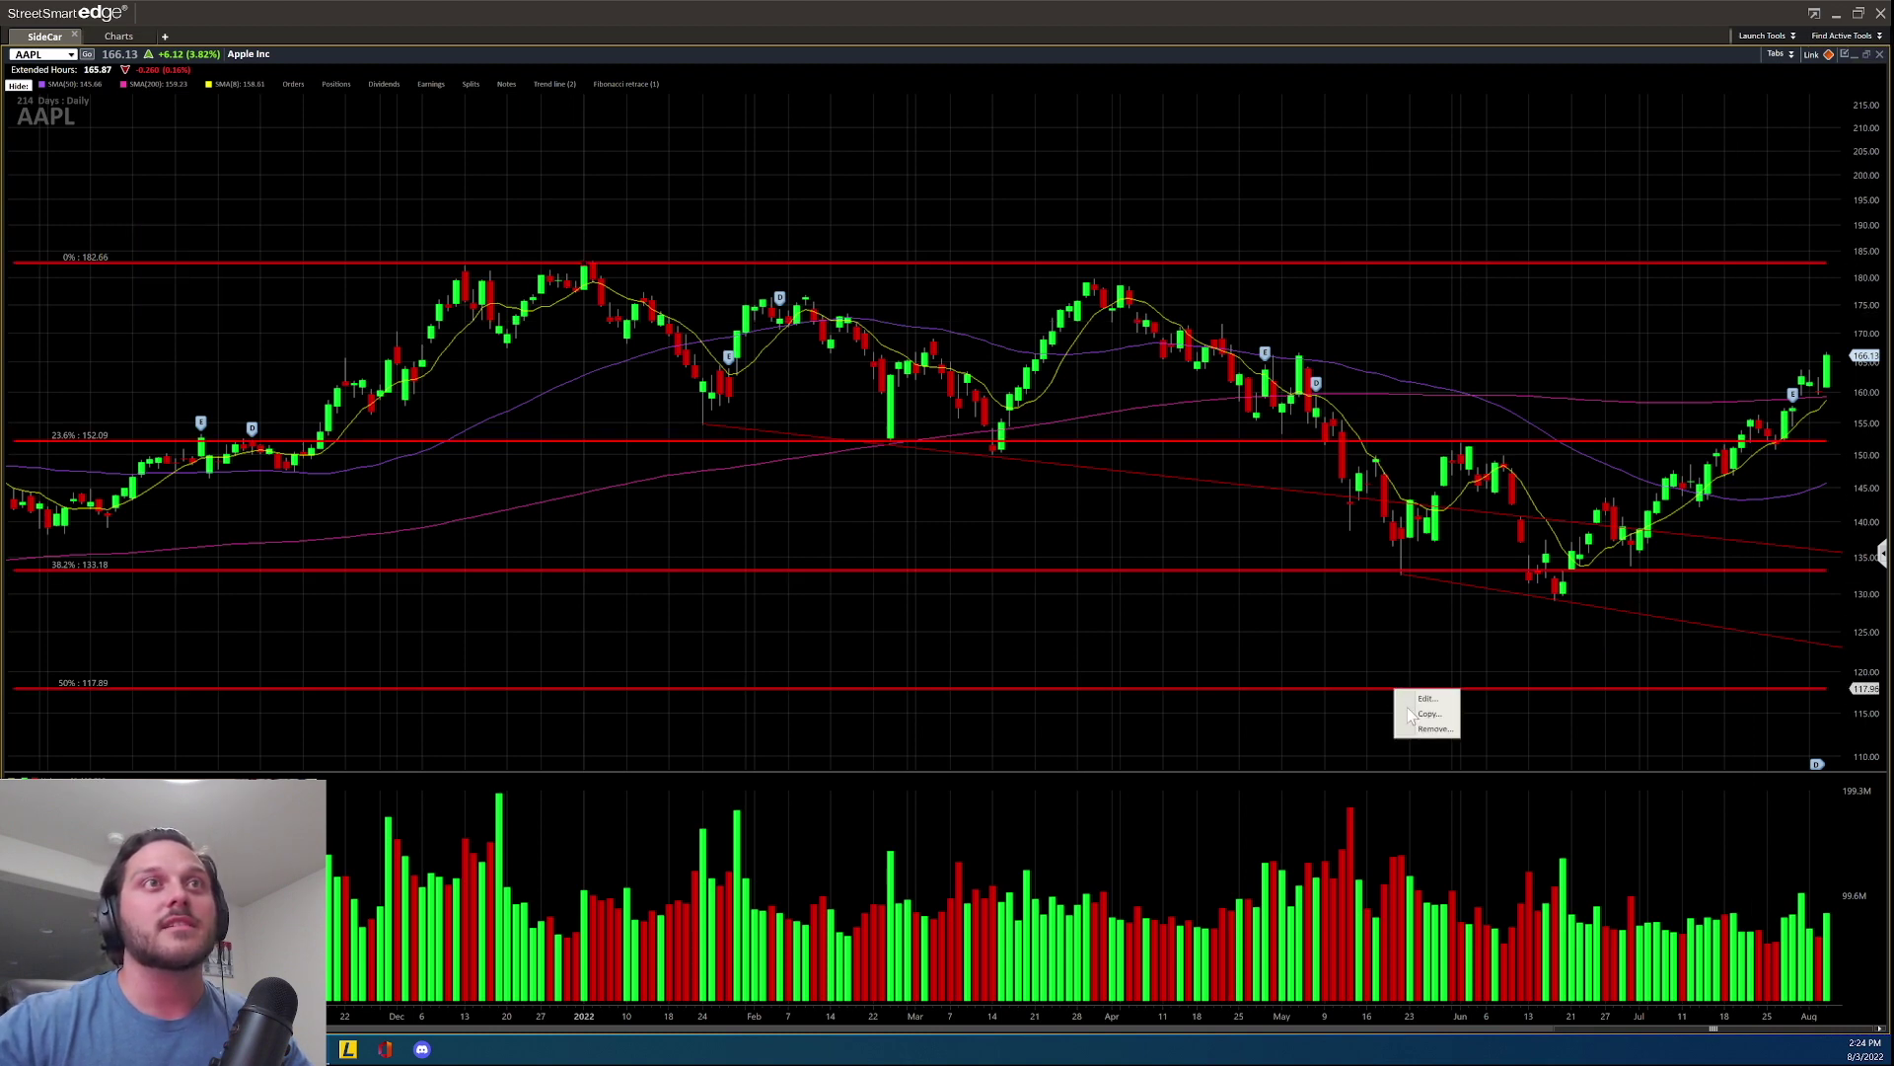
pyautogui.click(1381, 650)
pyautogui.rightClick(1382, 651)
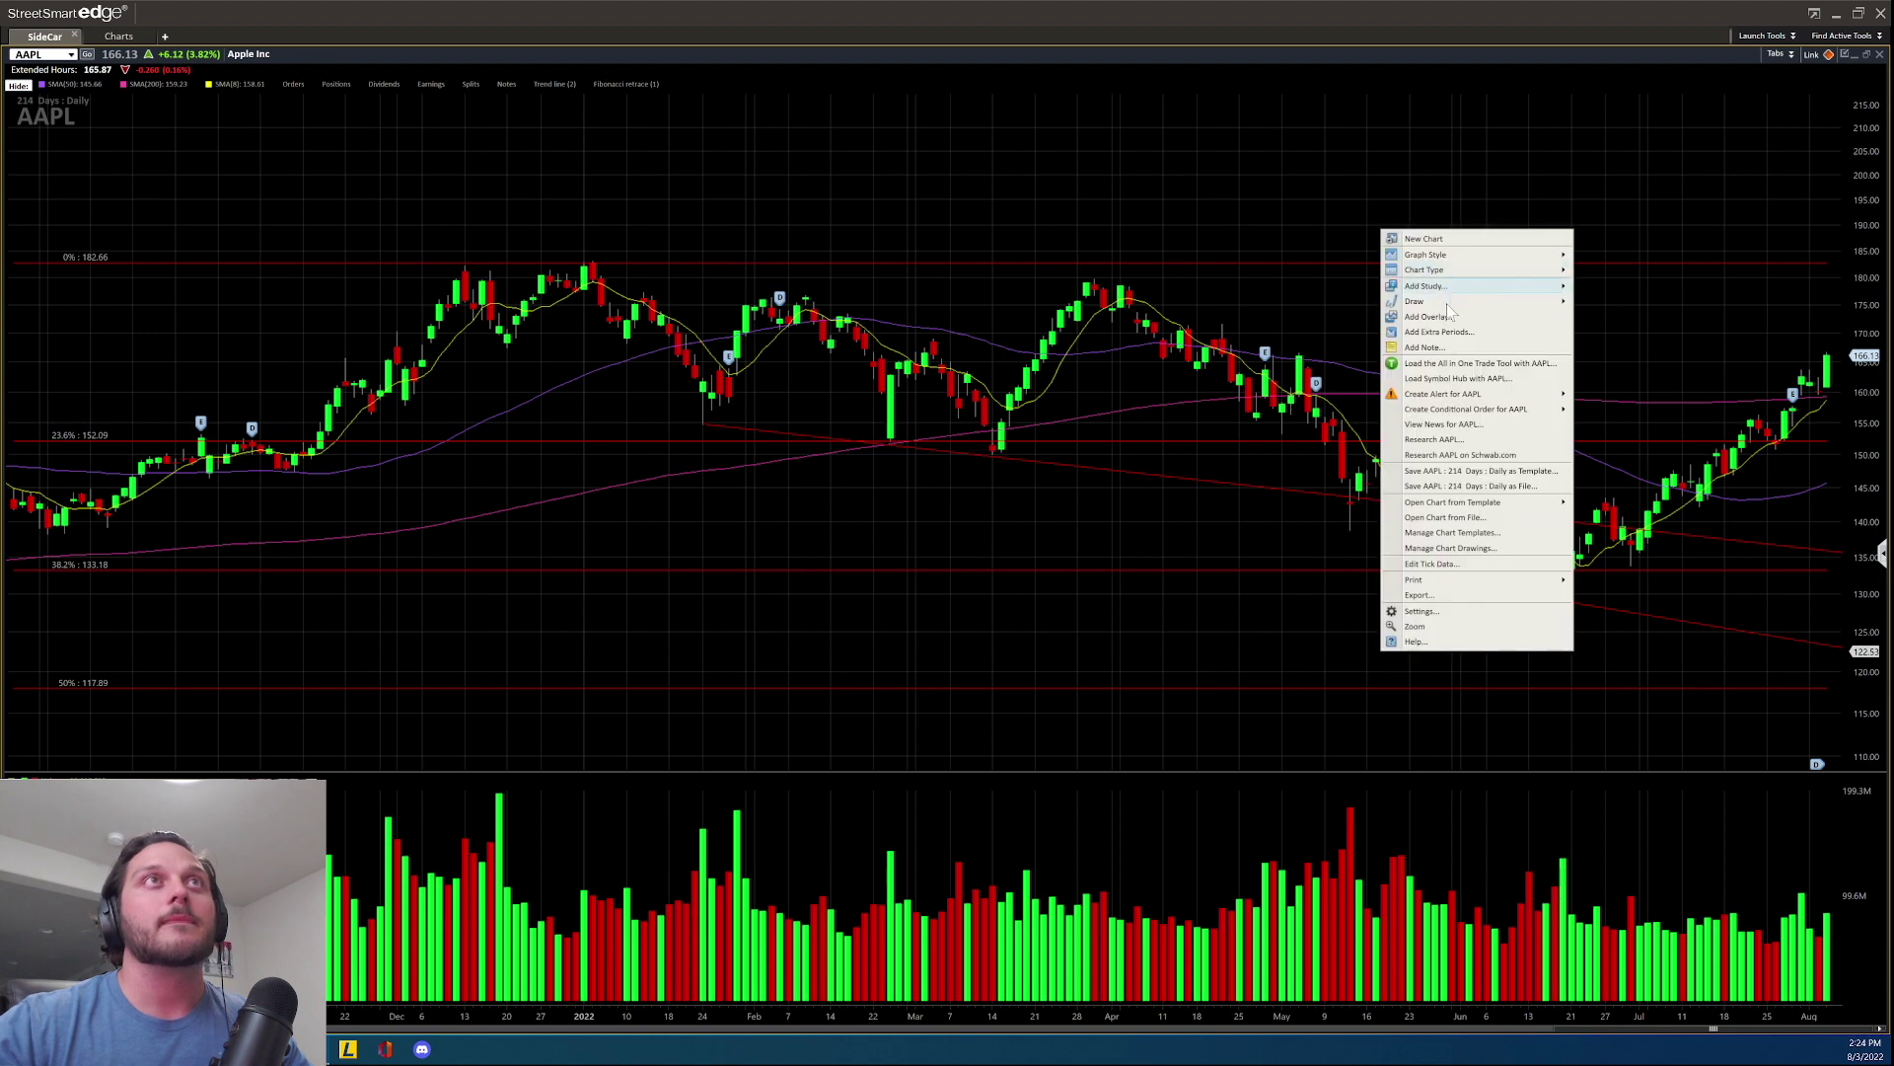
pyautogui.moveTo(1450, 309)
pyautogui.click(1613, 363)
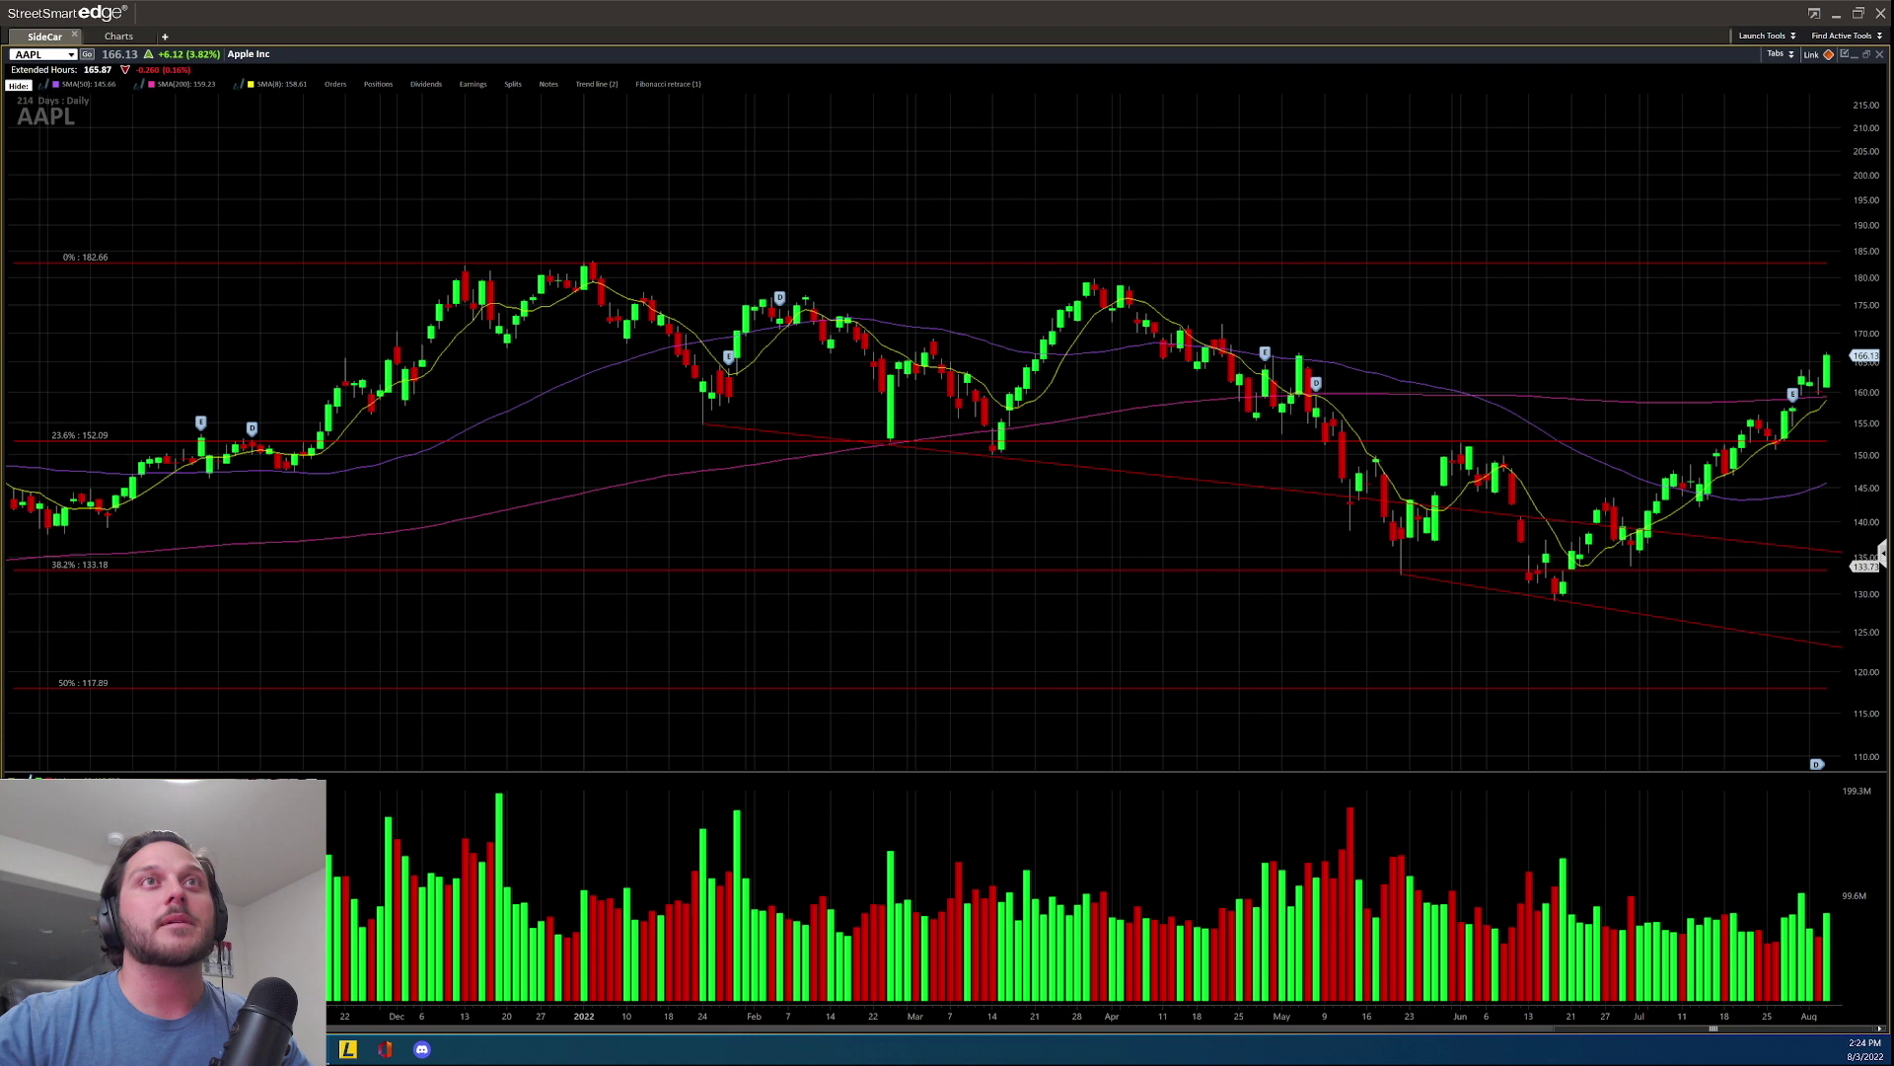
pyautogui.moveTo(1633, 567); pyautogui.dragTo(1780, 465)
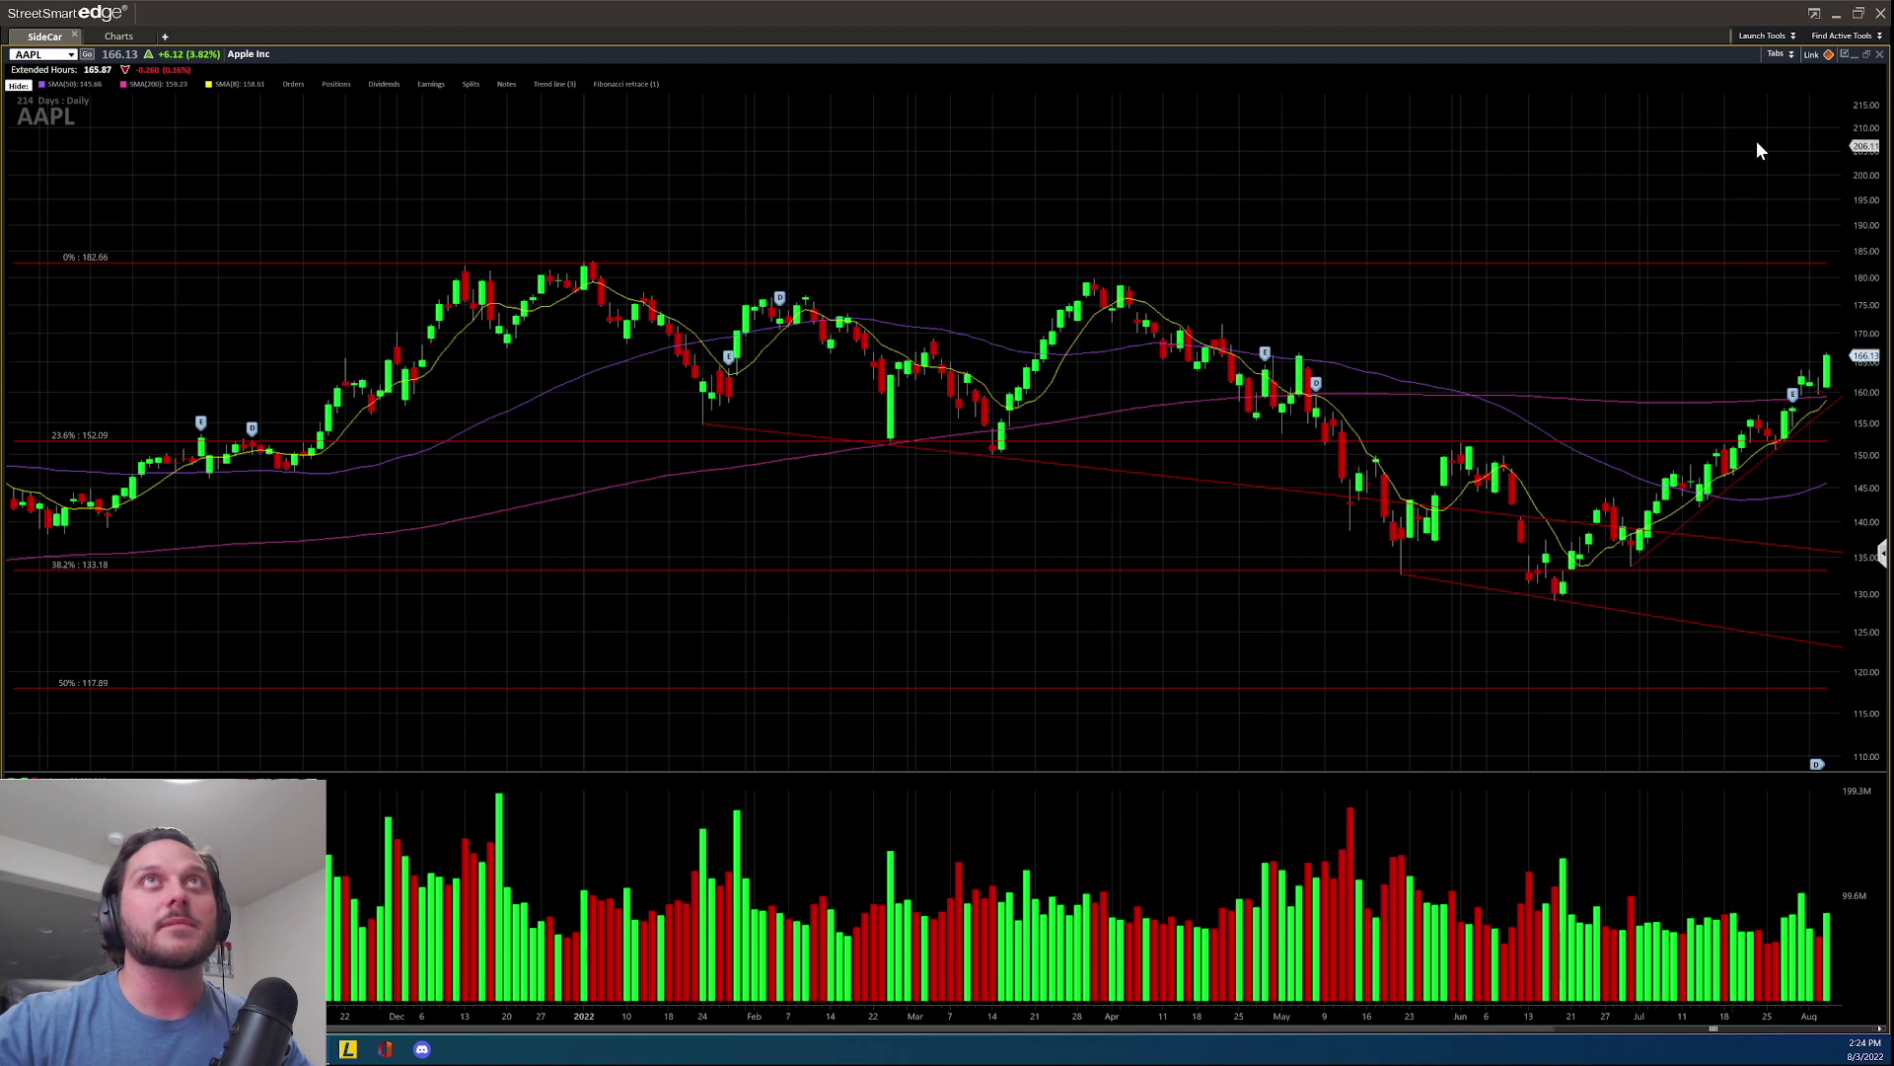
# - Zoom the AAPL daily chart to 166 days, review it full-size, and return to the grid
pyautogui.click(1875, 57)
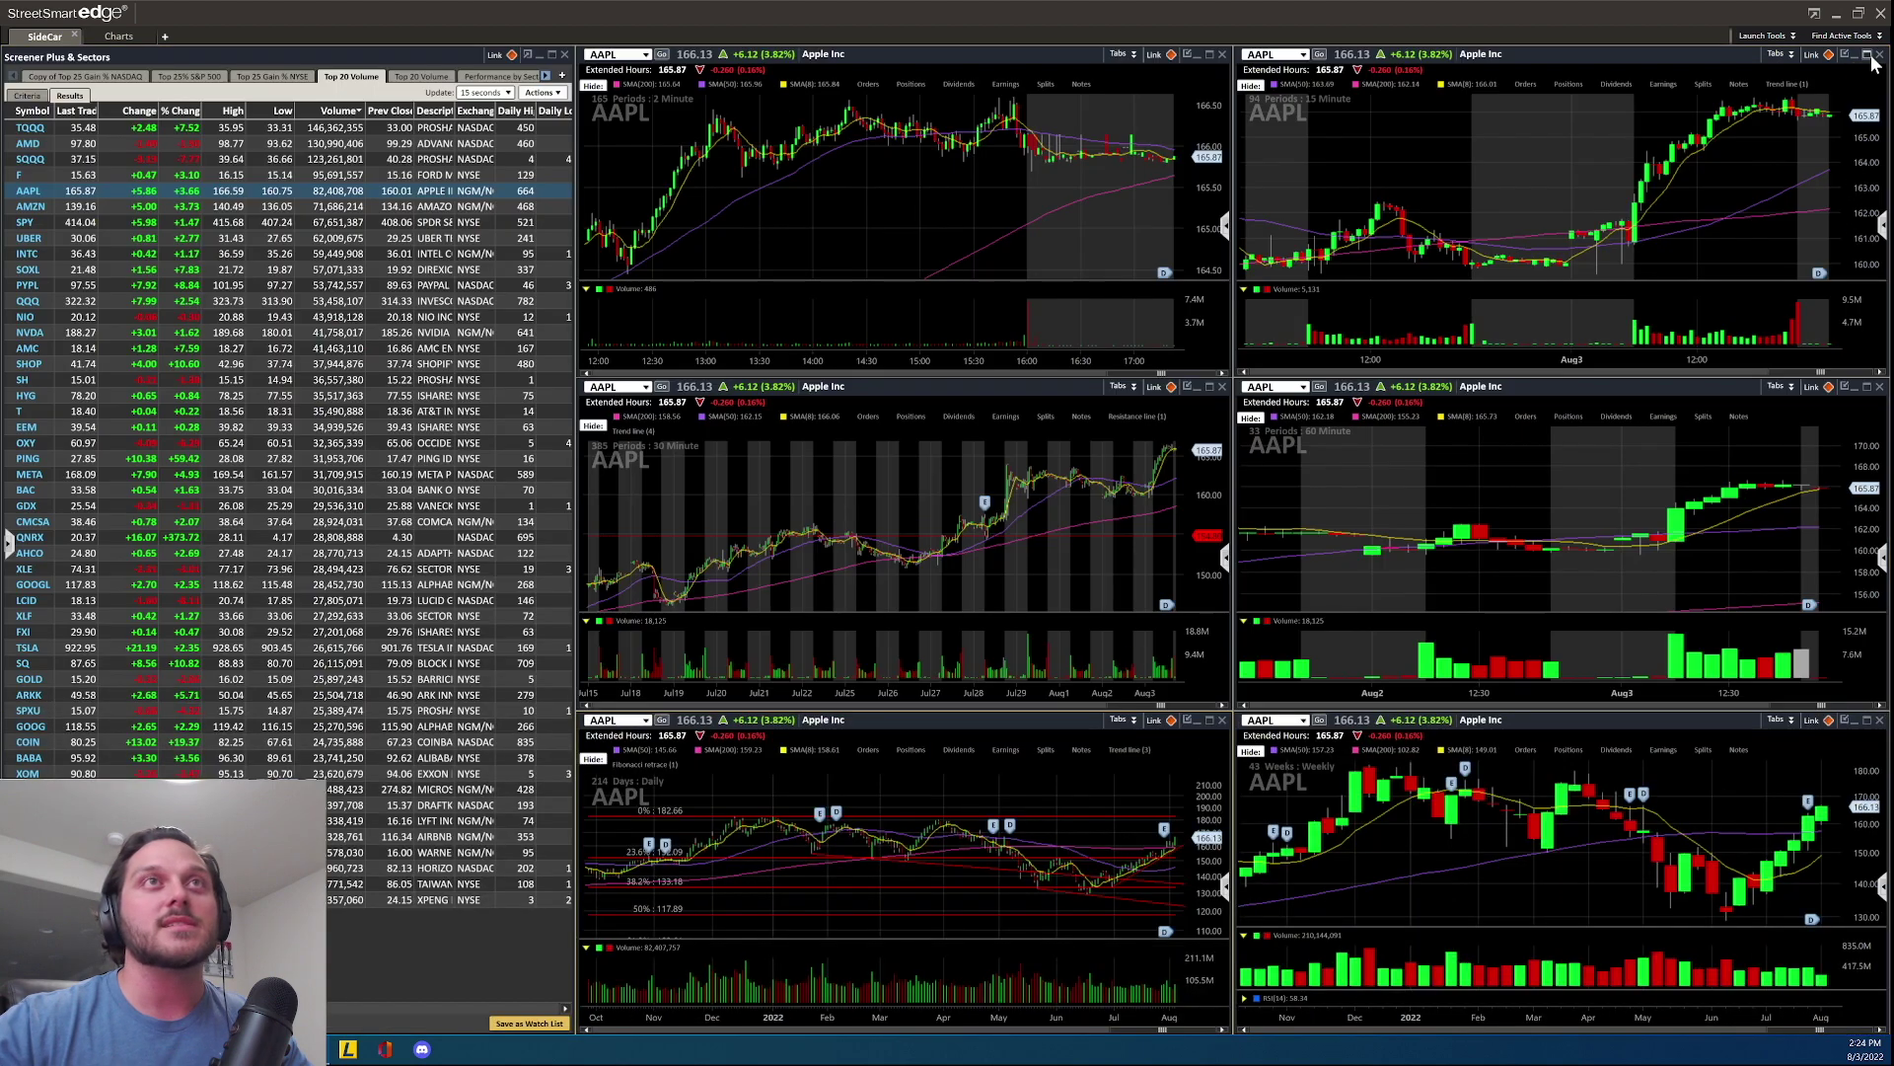
pyautogui.scroll(4, 1056, 871)
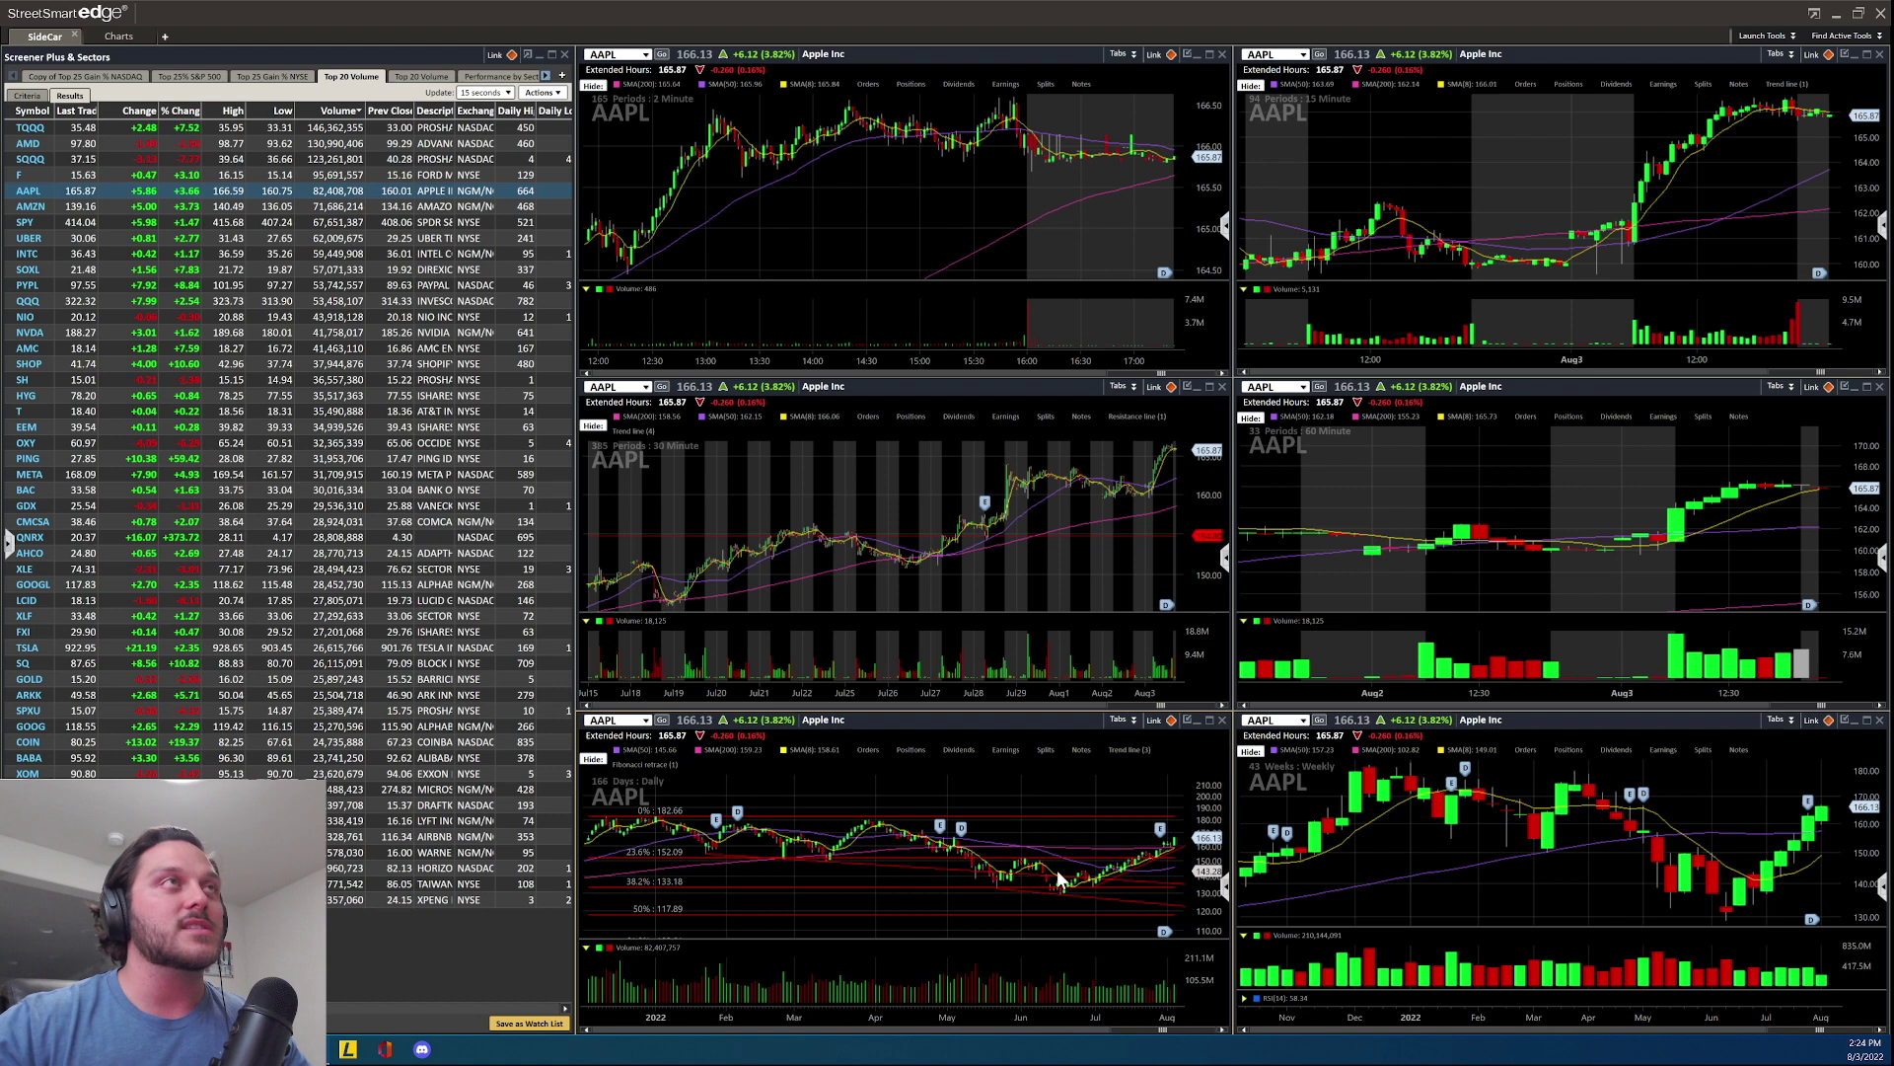
pyautogui.doubleClick(1048, 722)
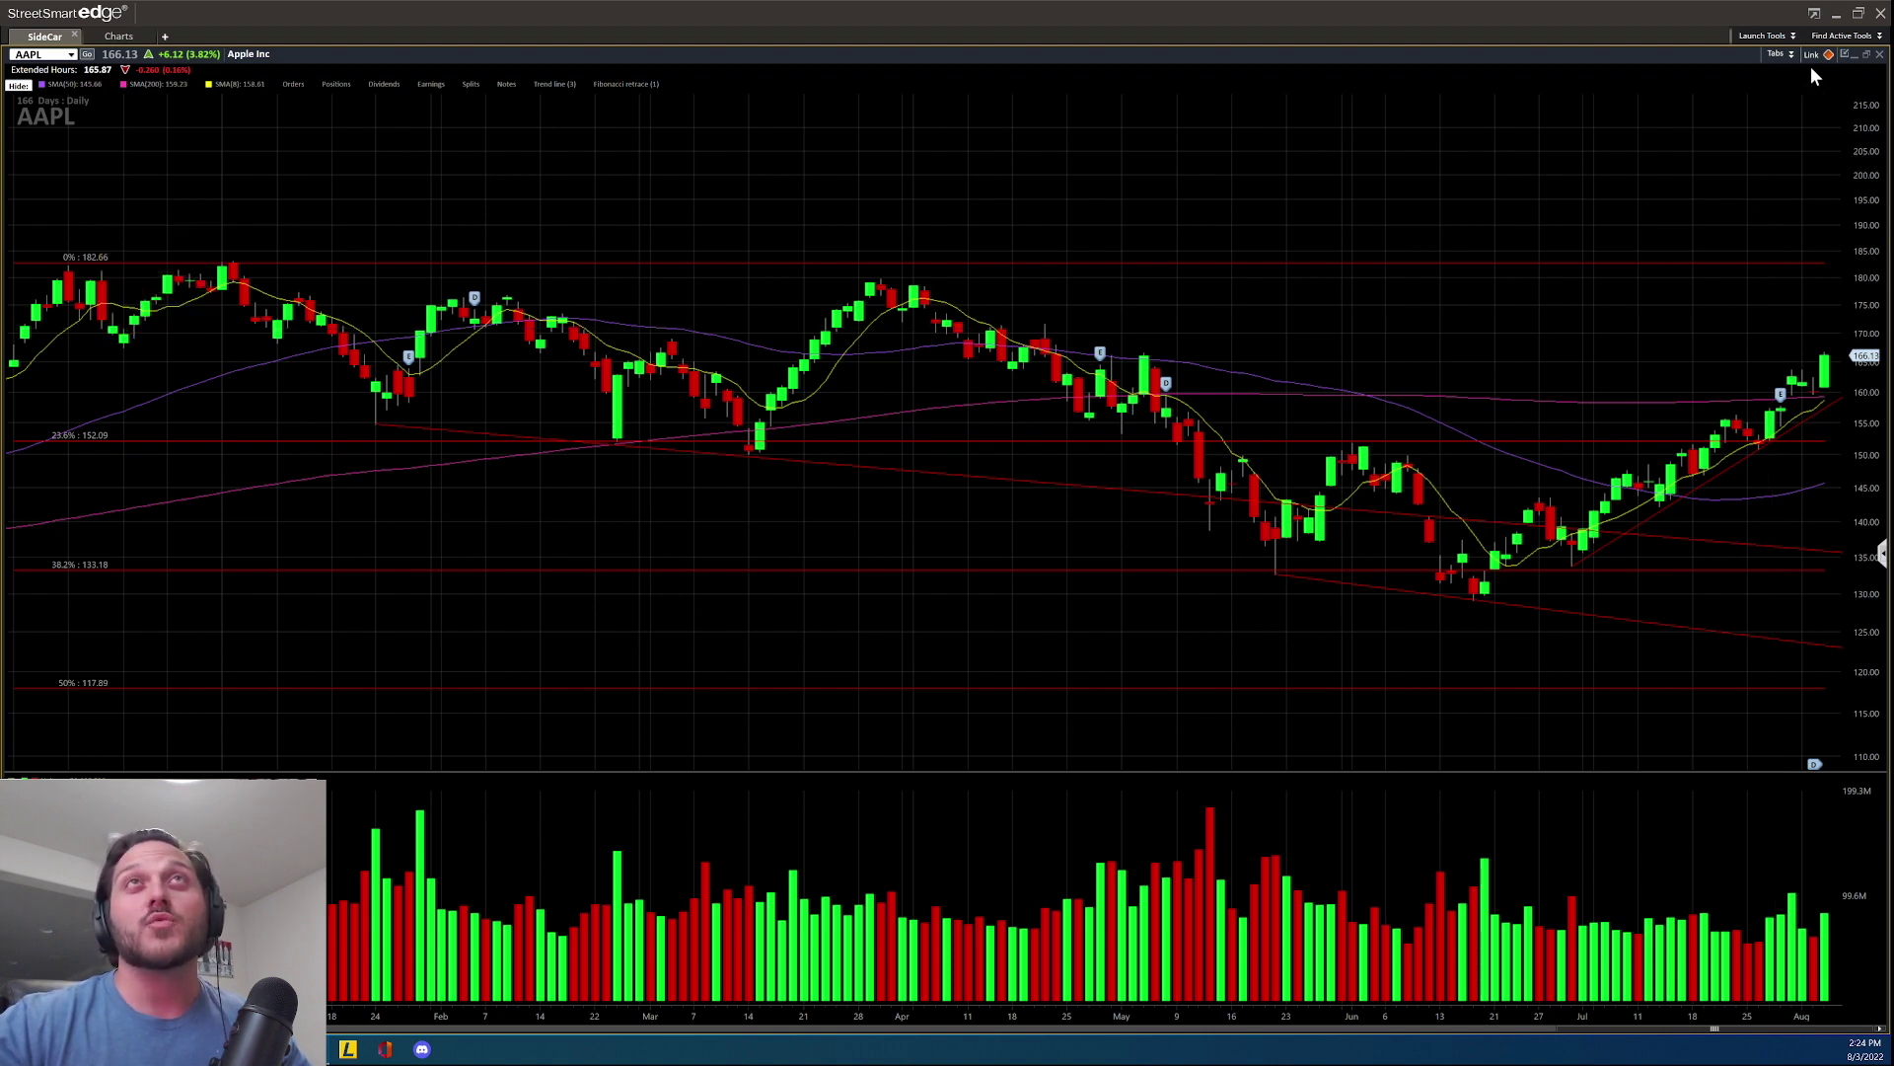
pyautogui.click(1866, 55)
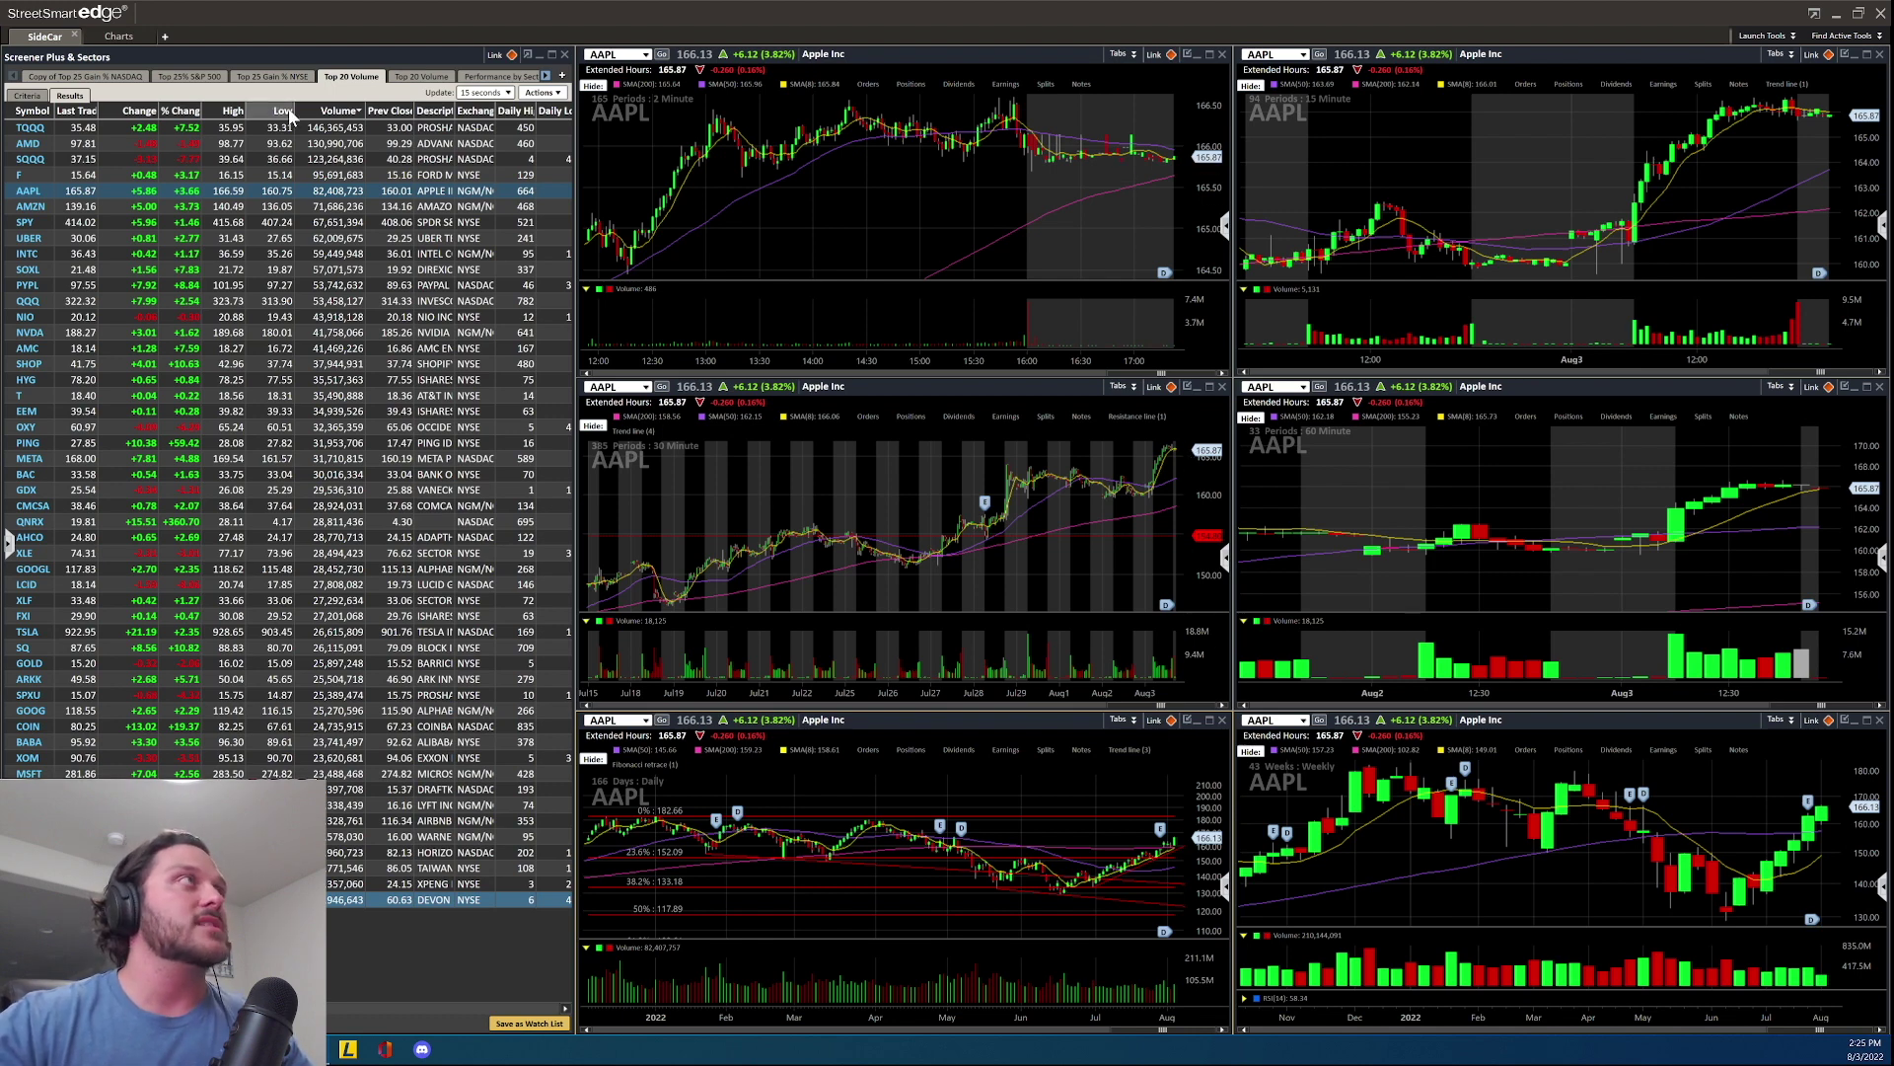
pyautogui.moveTo(1658, 141)
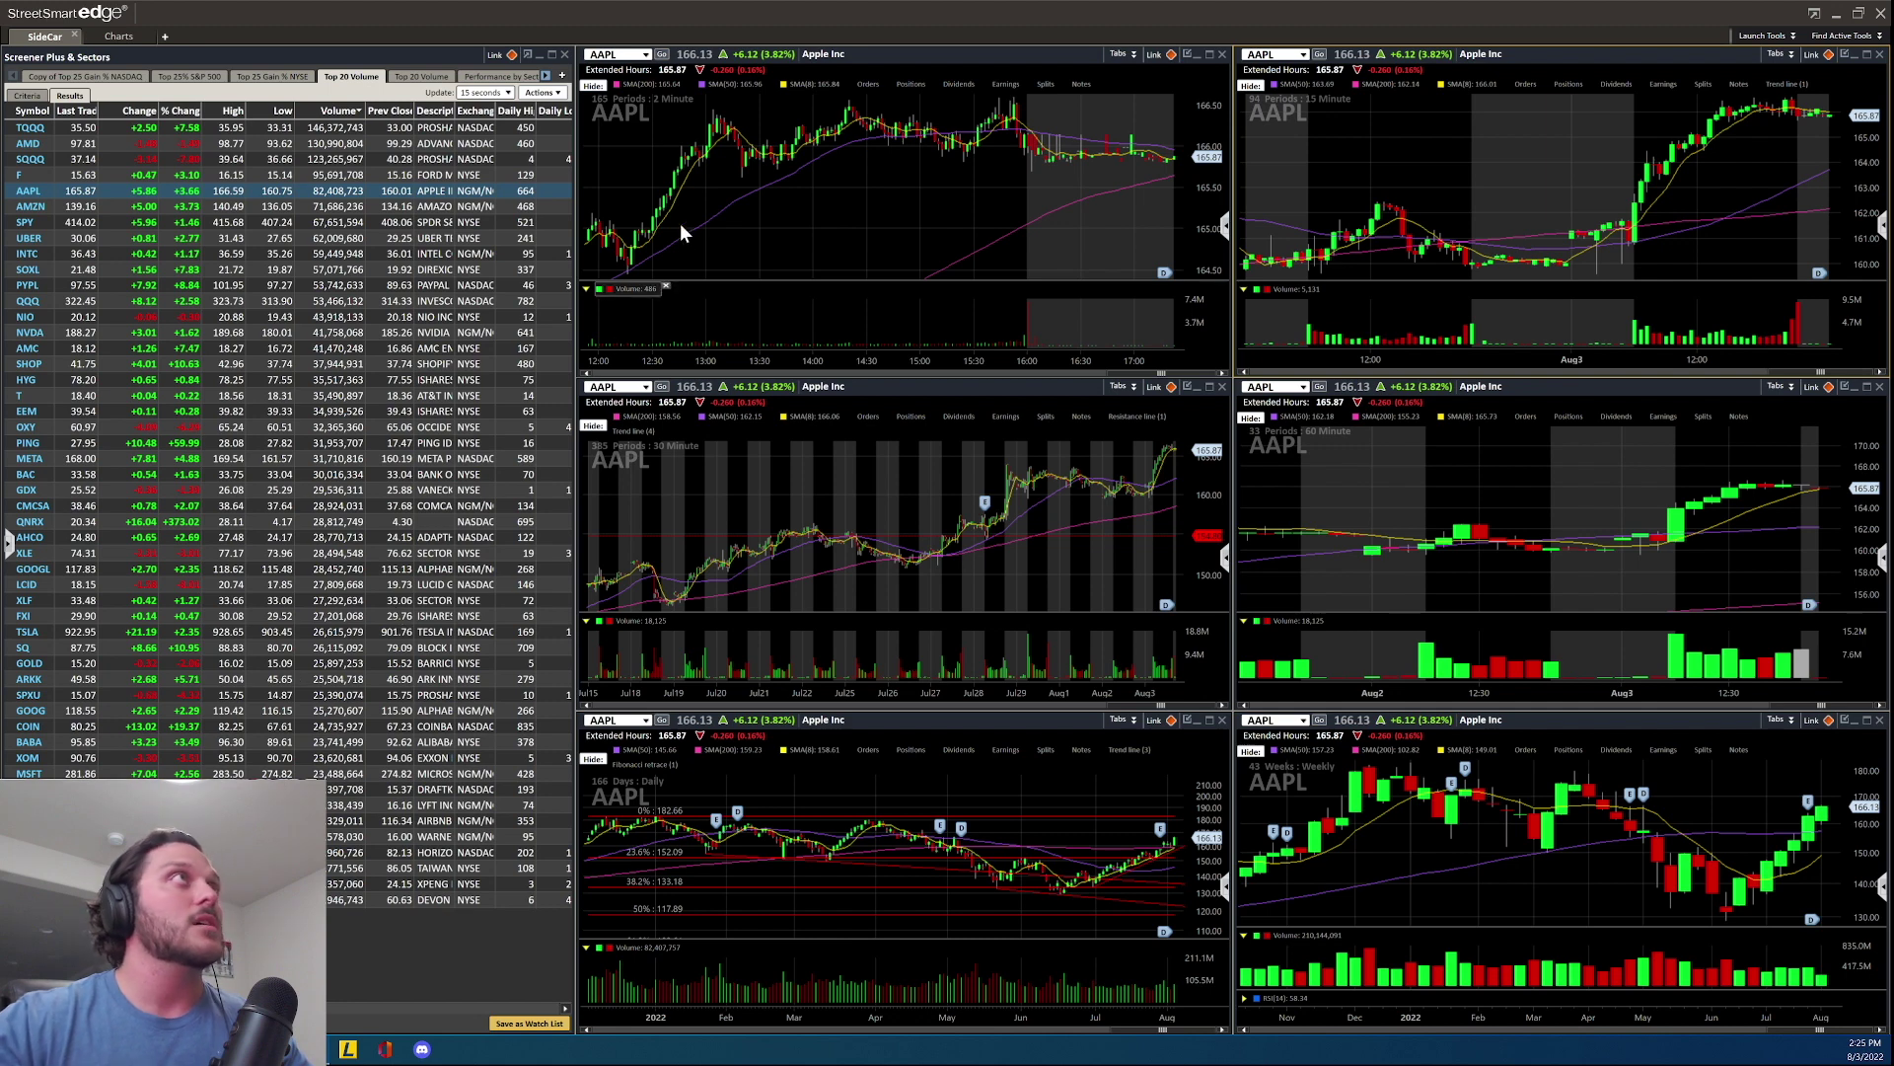
# - Replace AAPL with WMT in the symbol box so all linked charts show Walmart
pyautogui.click(646, 55)
pyautogui.press('Escape')
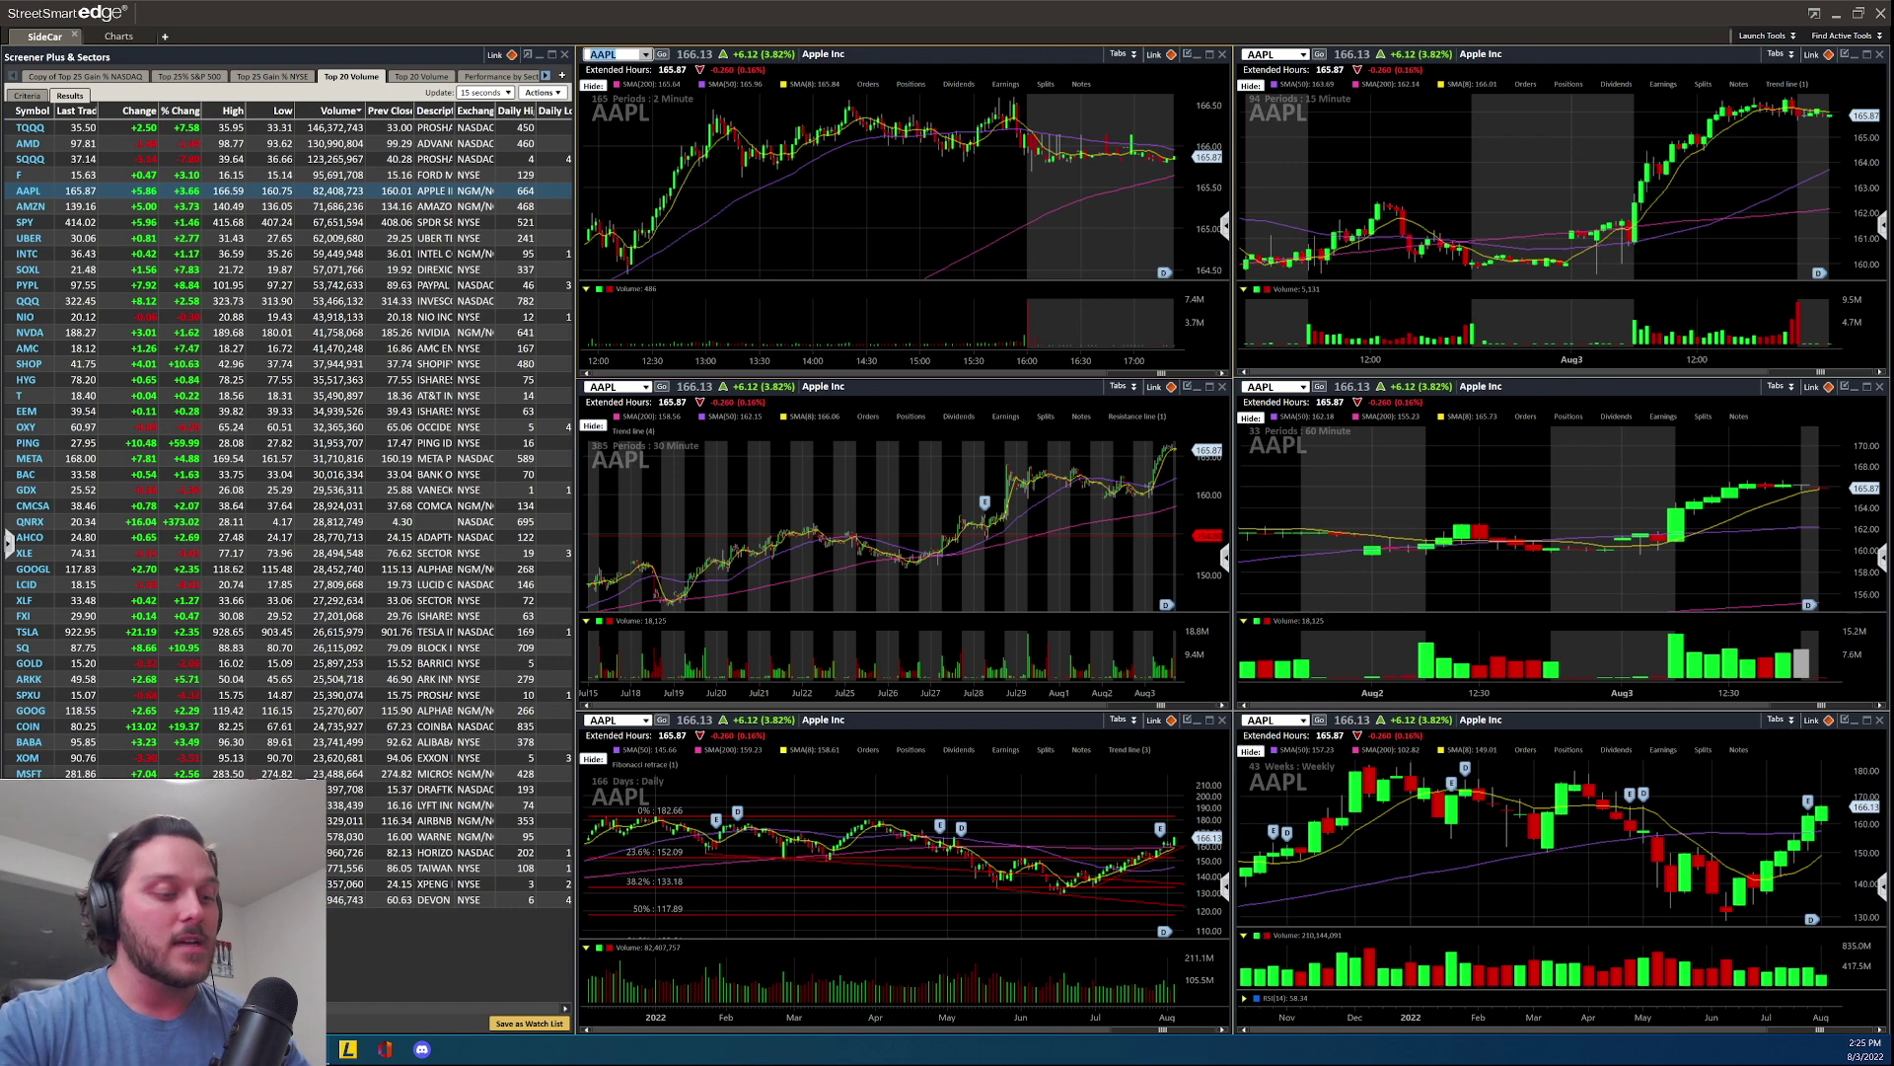
pyautogui.write('WMT')
pyautogui.press('Return')
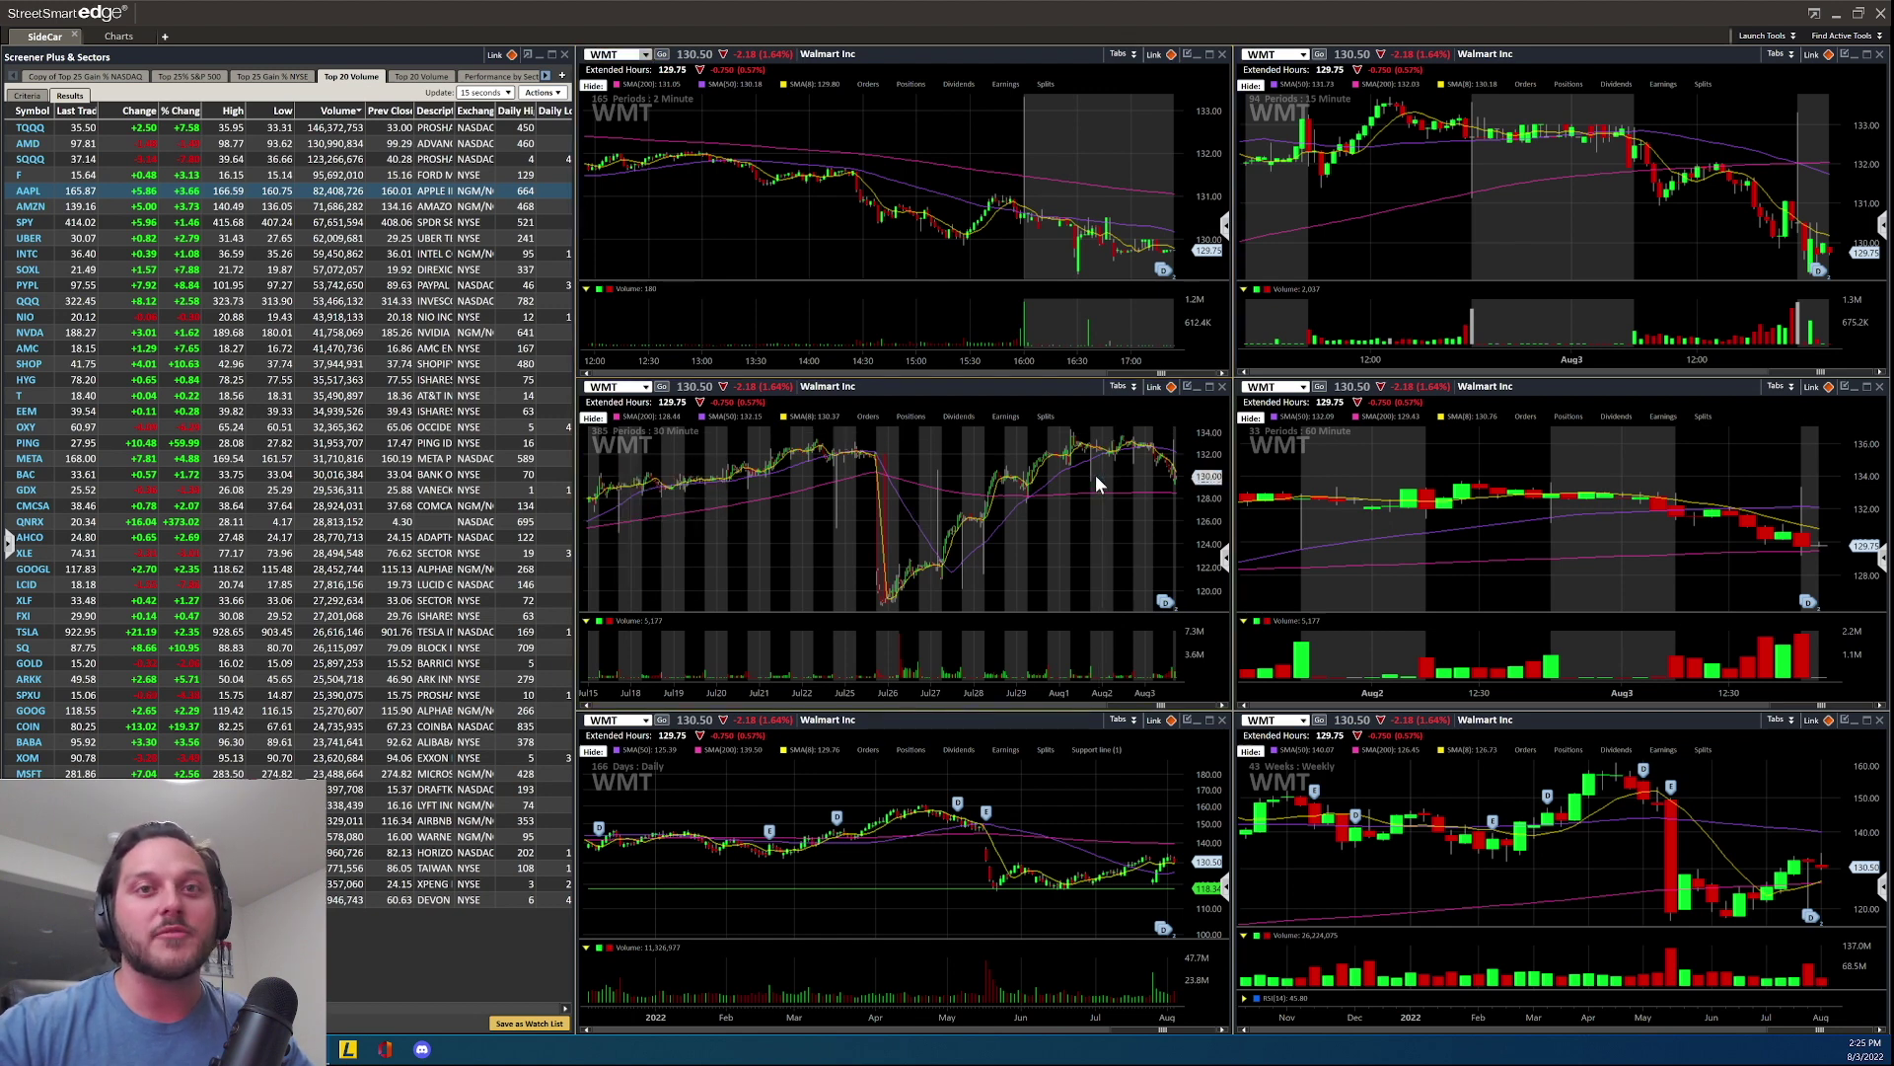
pyautogui.click(616, 55)
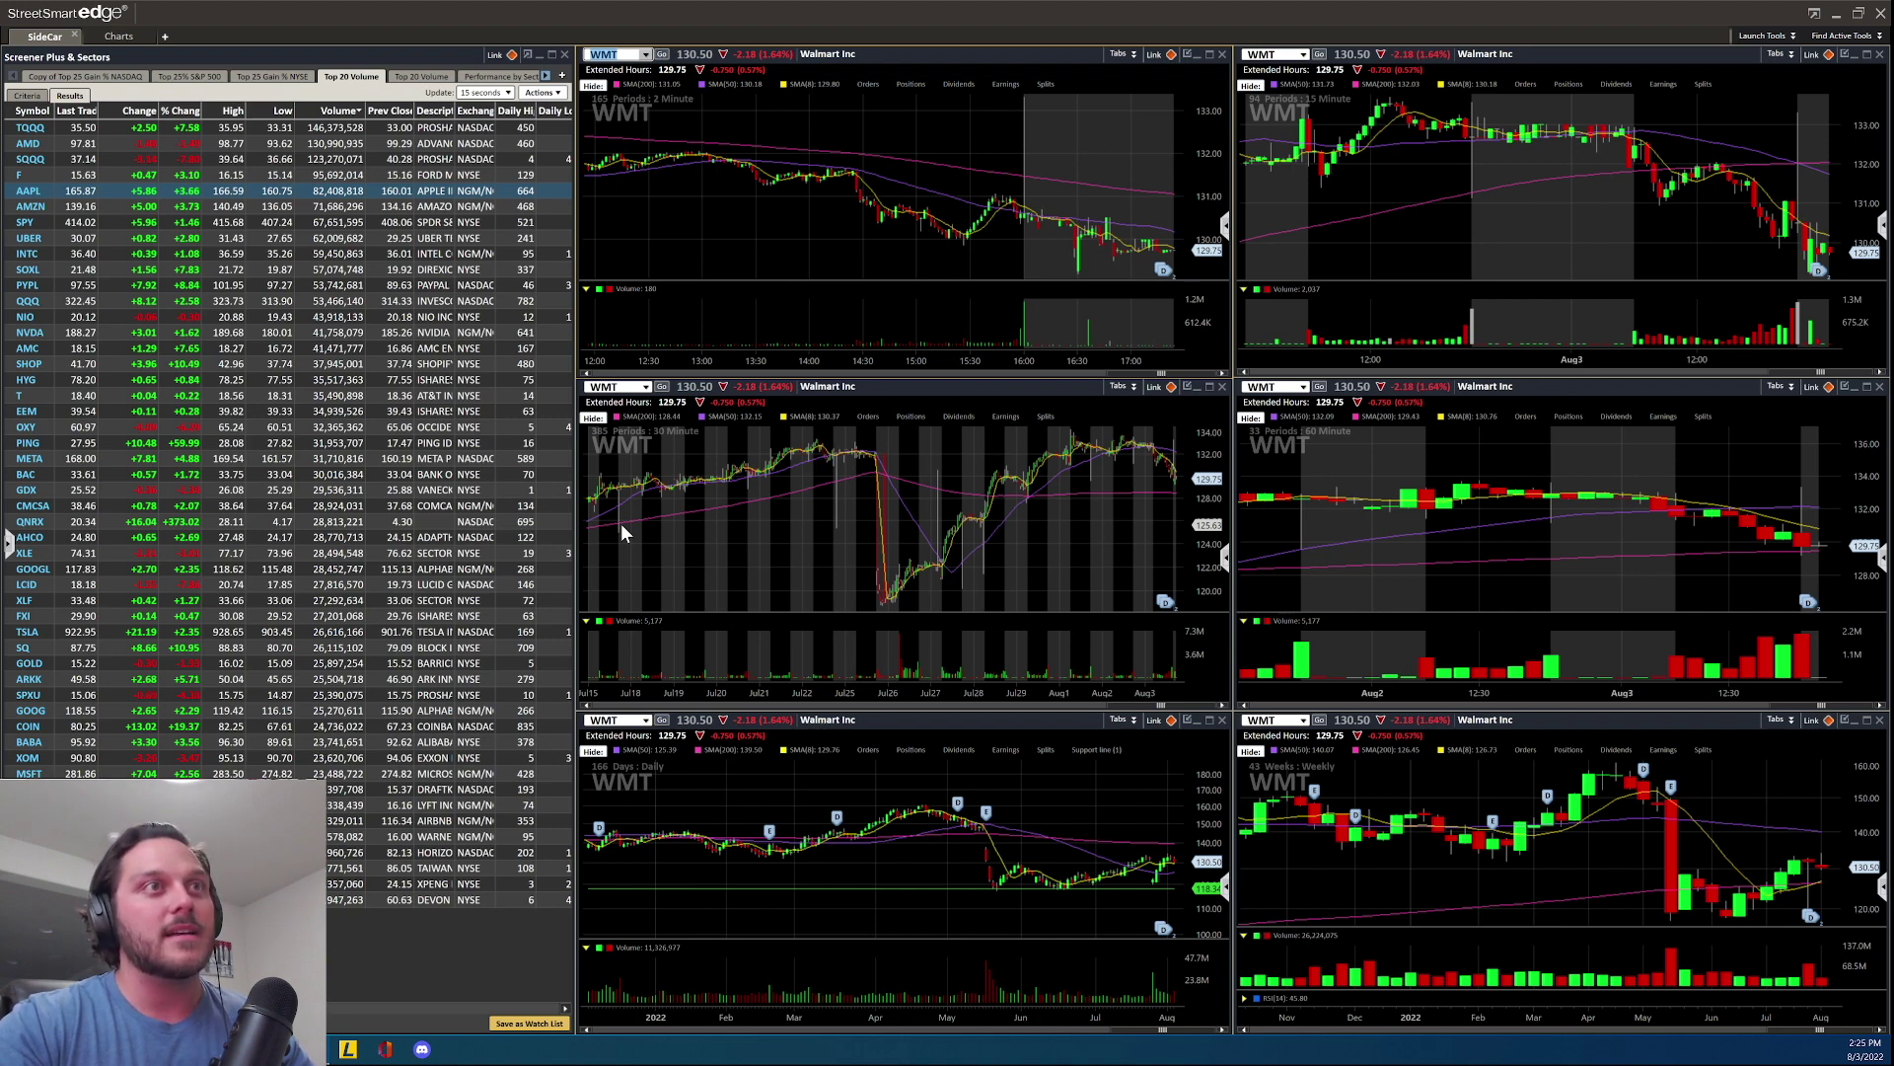
# - Load HOOD (10.31, up 11.70%) into all six charts and zoom the 30-minute chart to roughly the last week
pyautogui.write('HOOD')
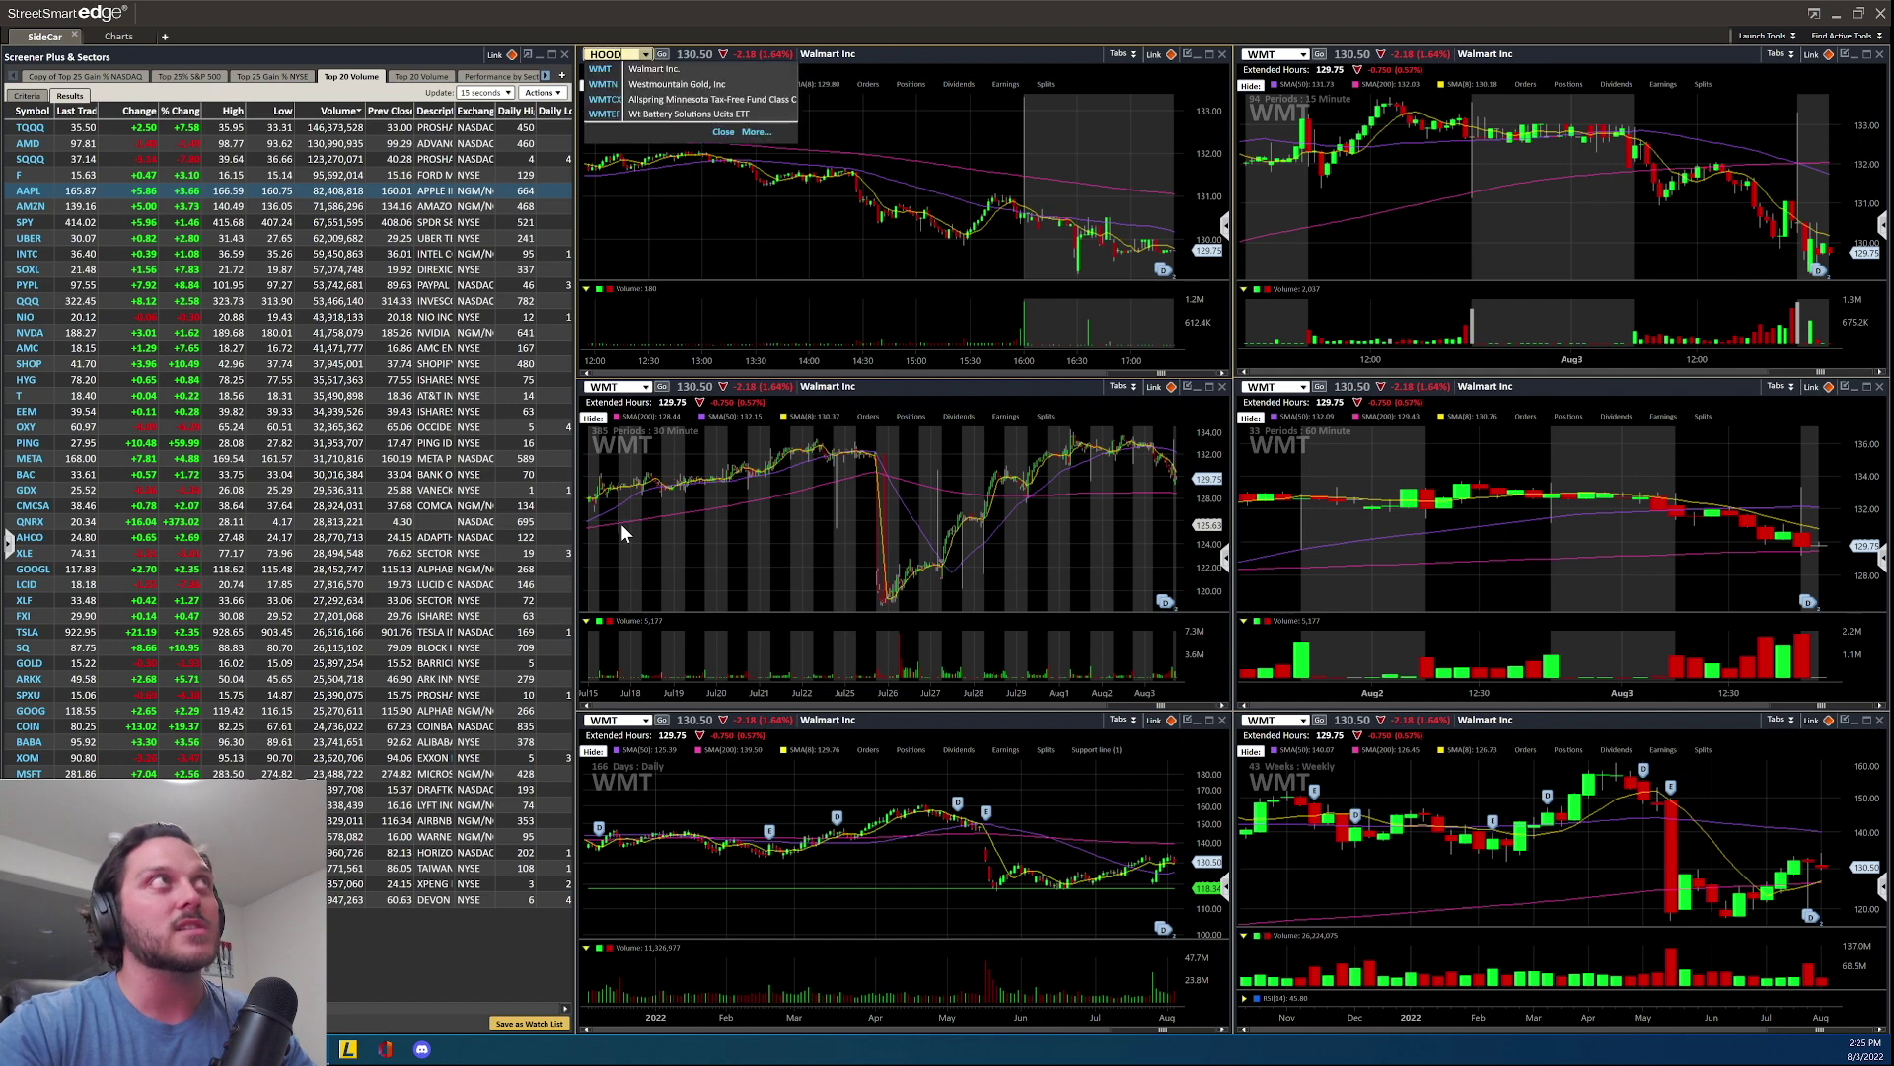
pyautogui.press('Return')
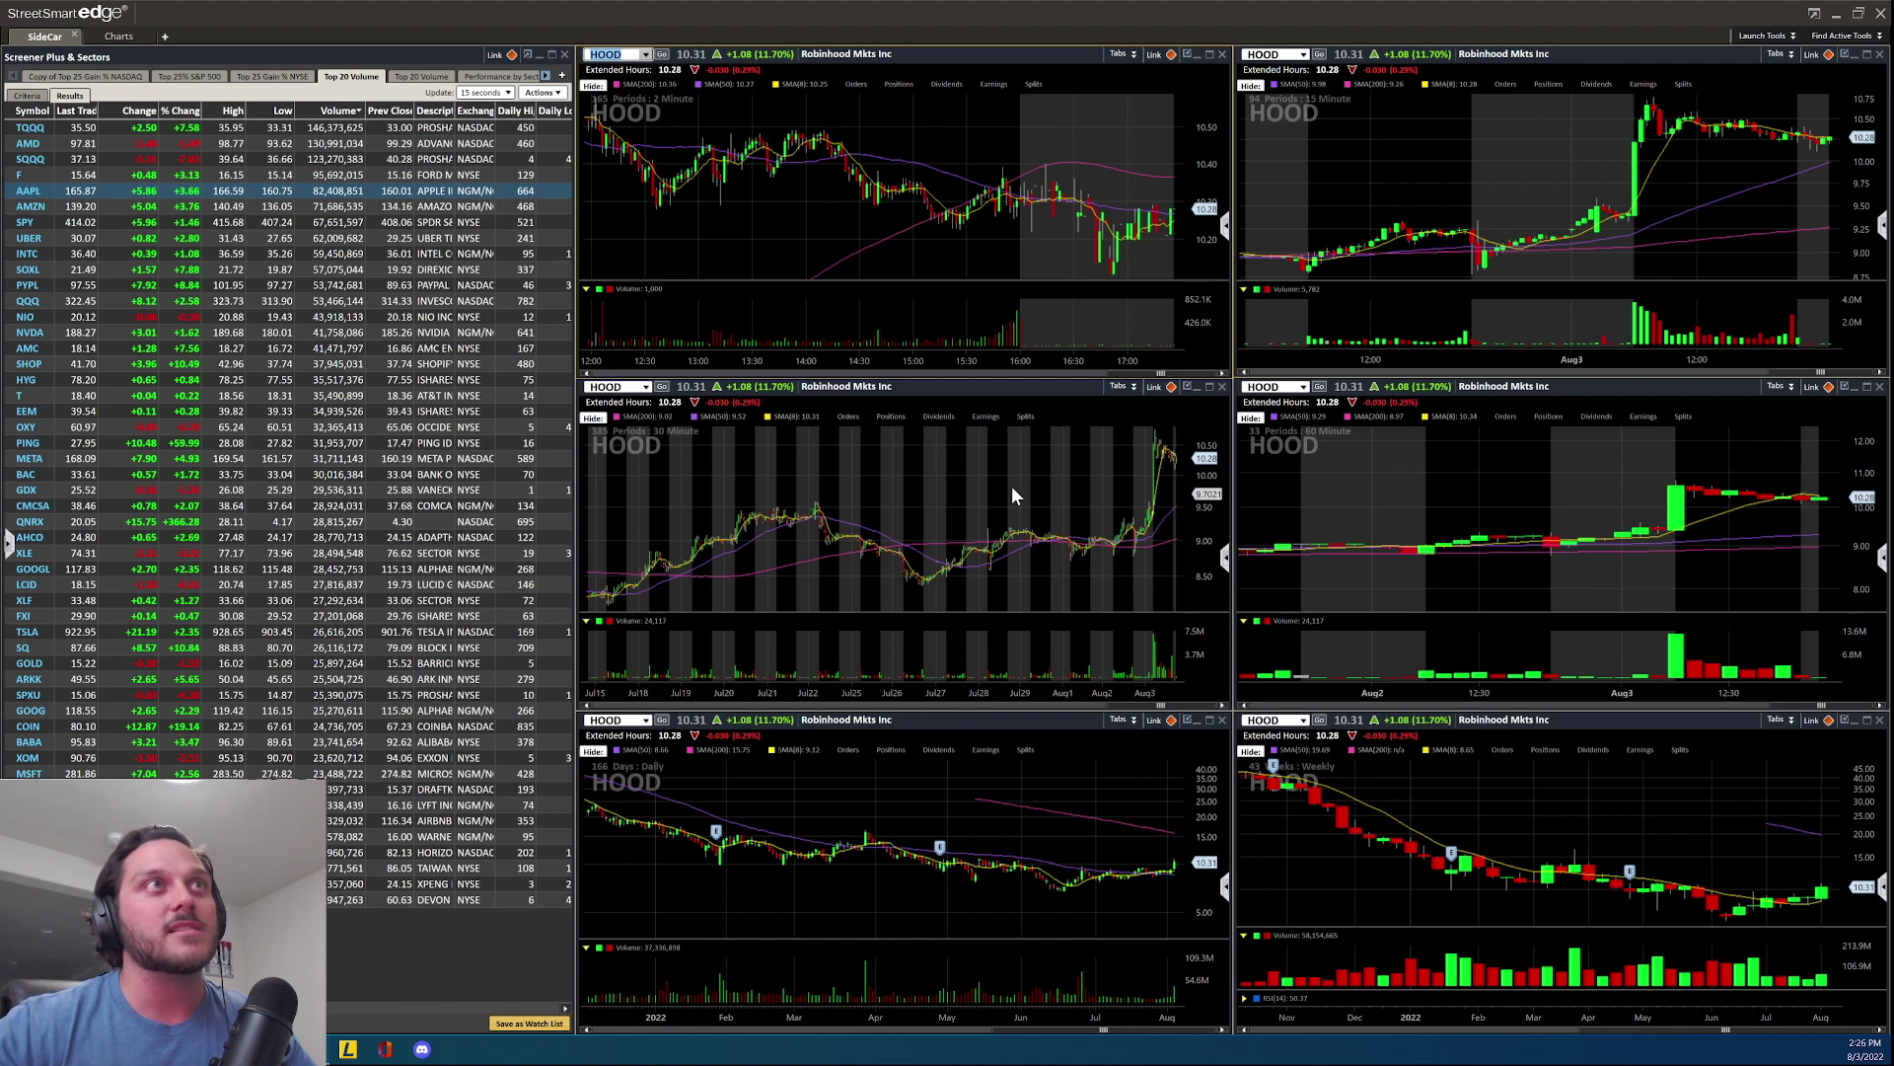
pyautogui.scroll(3, 1016, 484)
pyautogui.scroll(2, 1018, 482)
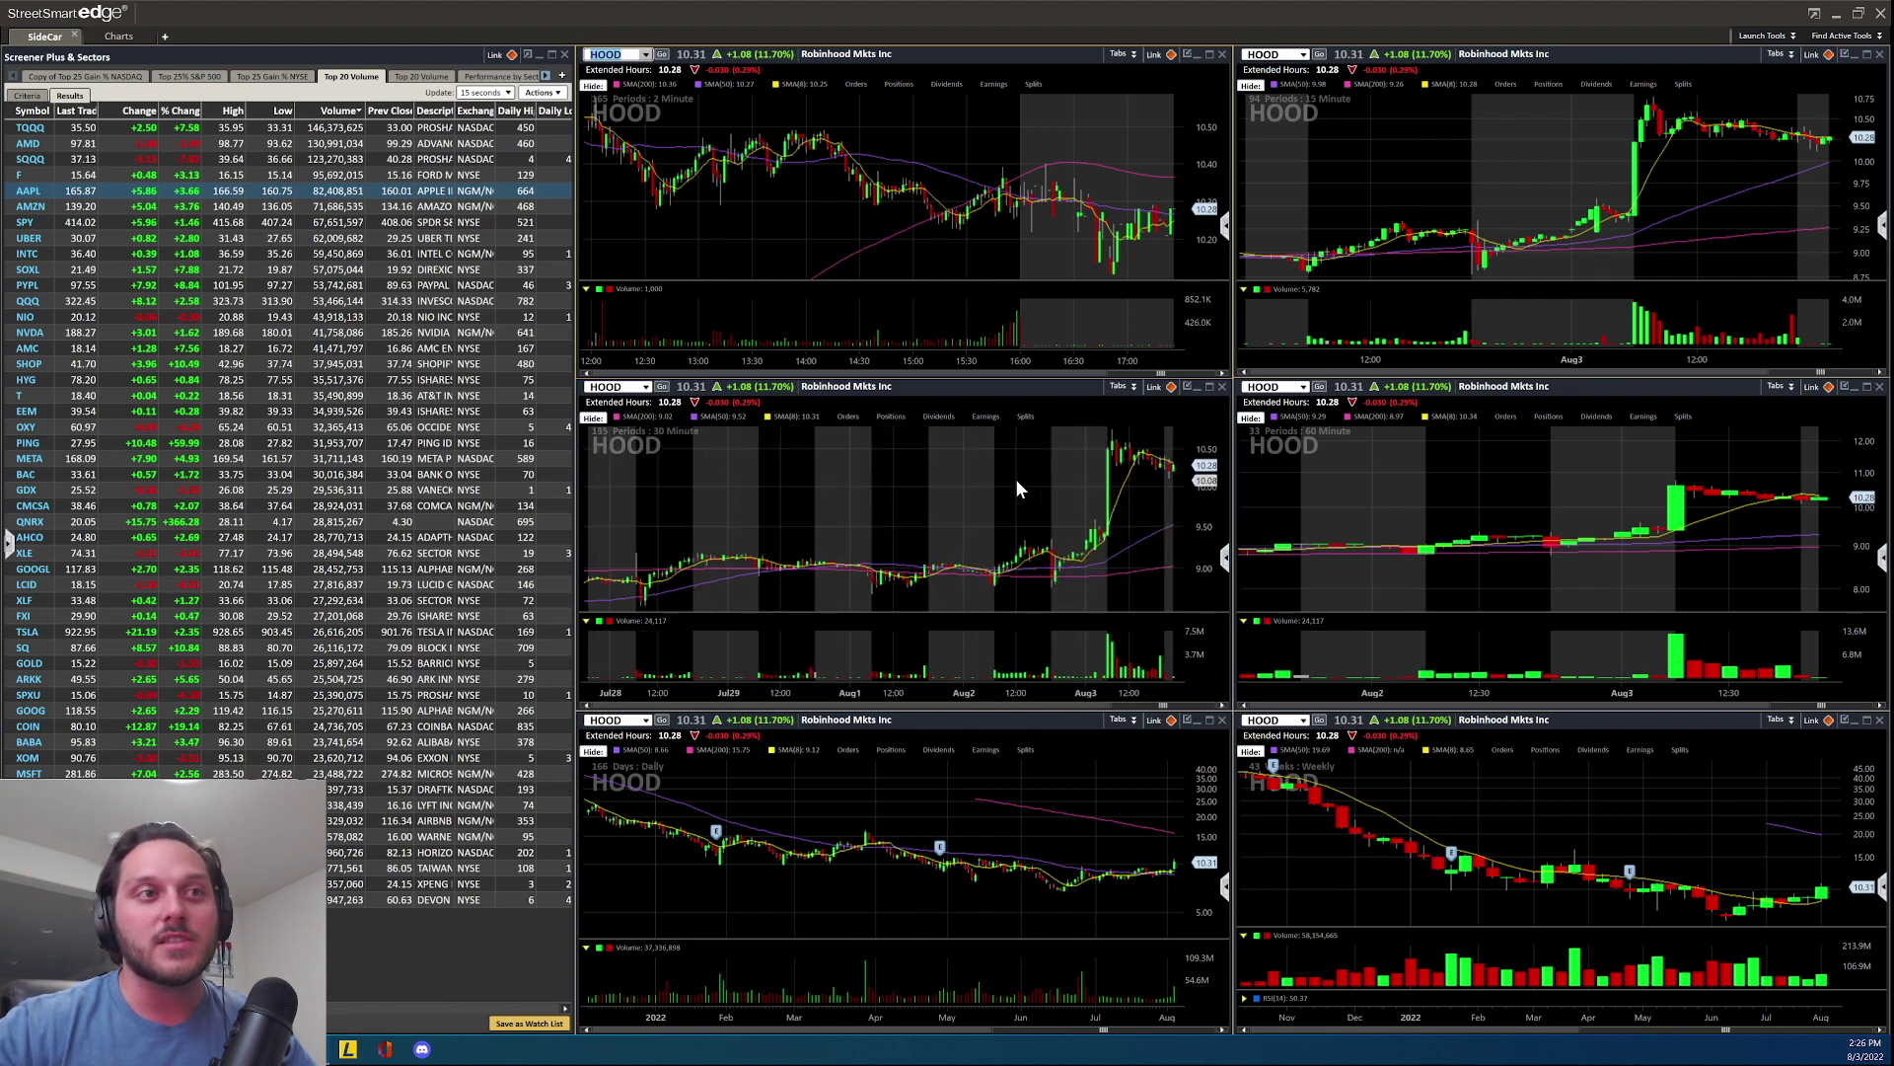
pyautogui.scroll(-1, 1017, 484)
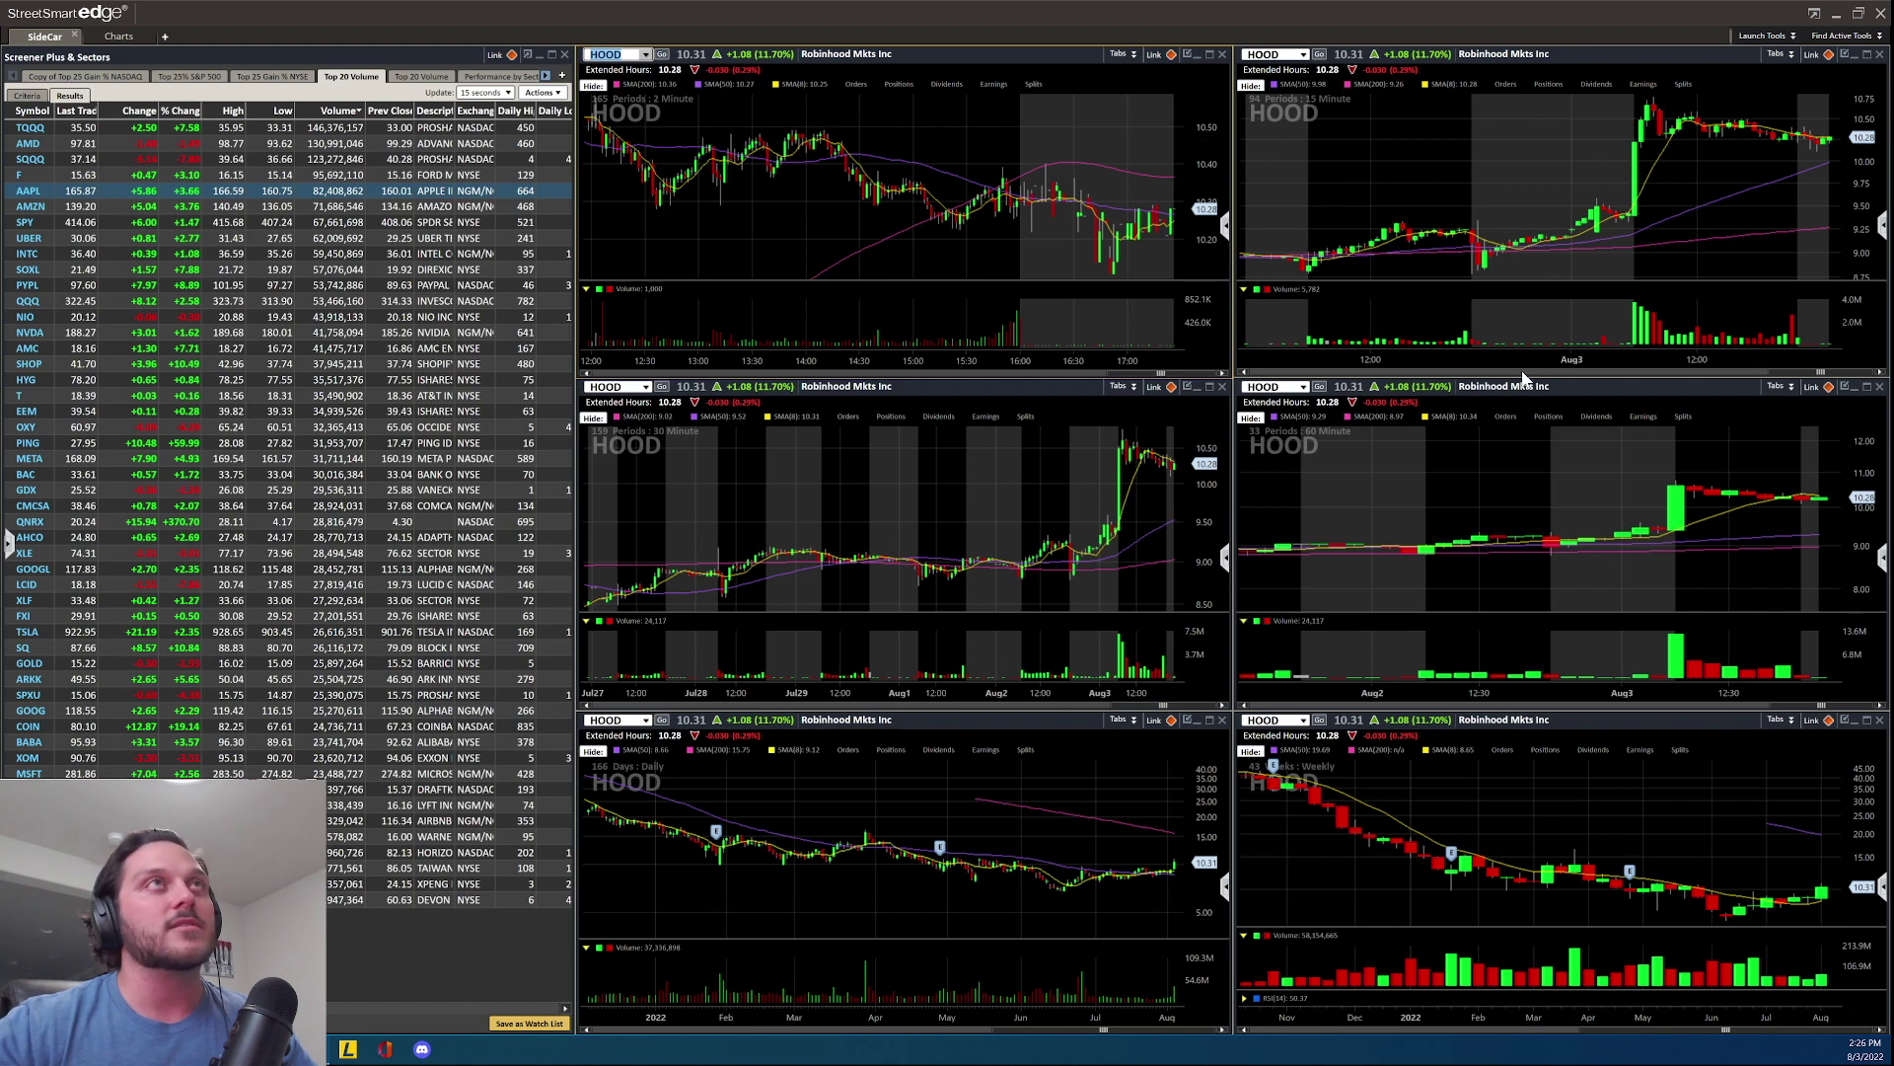
pyautogui.moveTo(1056, 472)
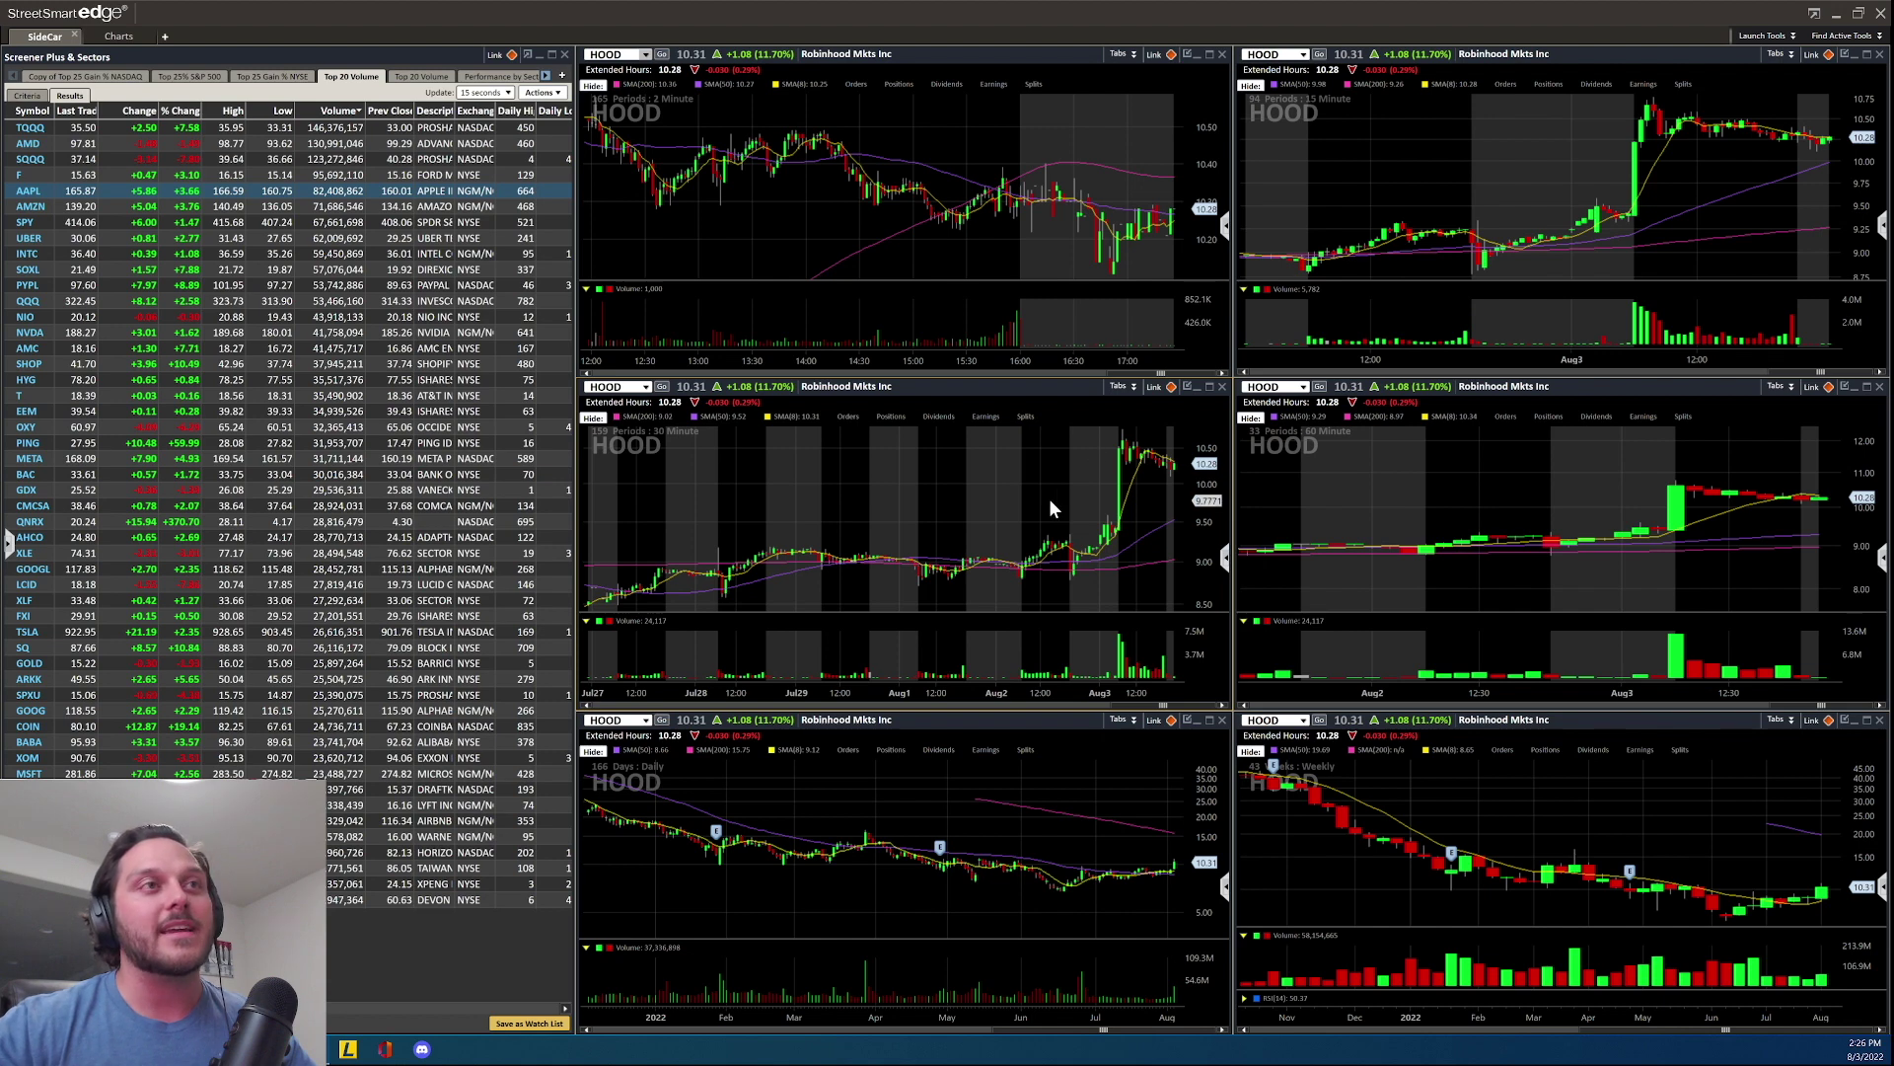
pyautogui.scroll(-1, 1050, 499)
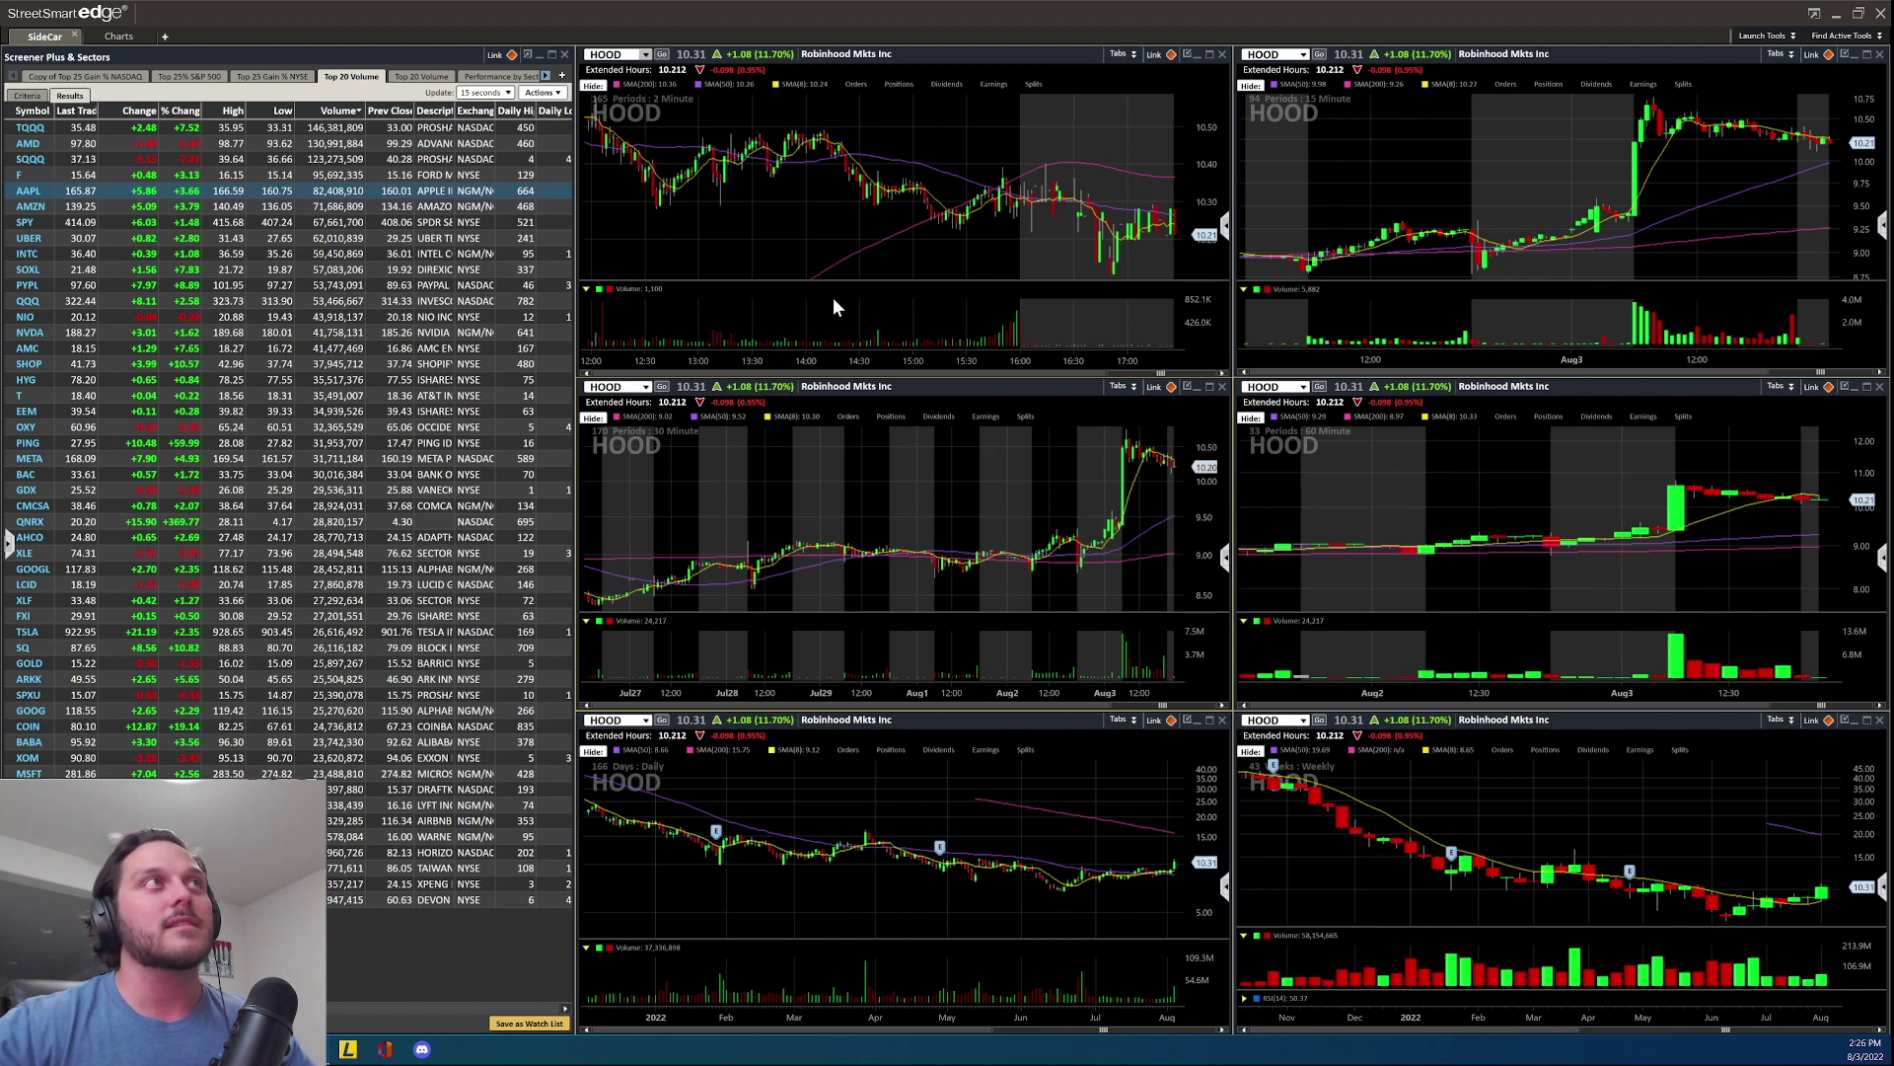
pyautogui.click(613, 59)
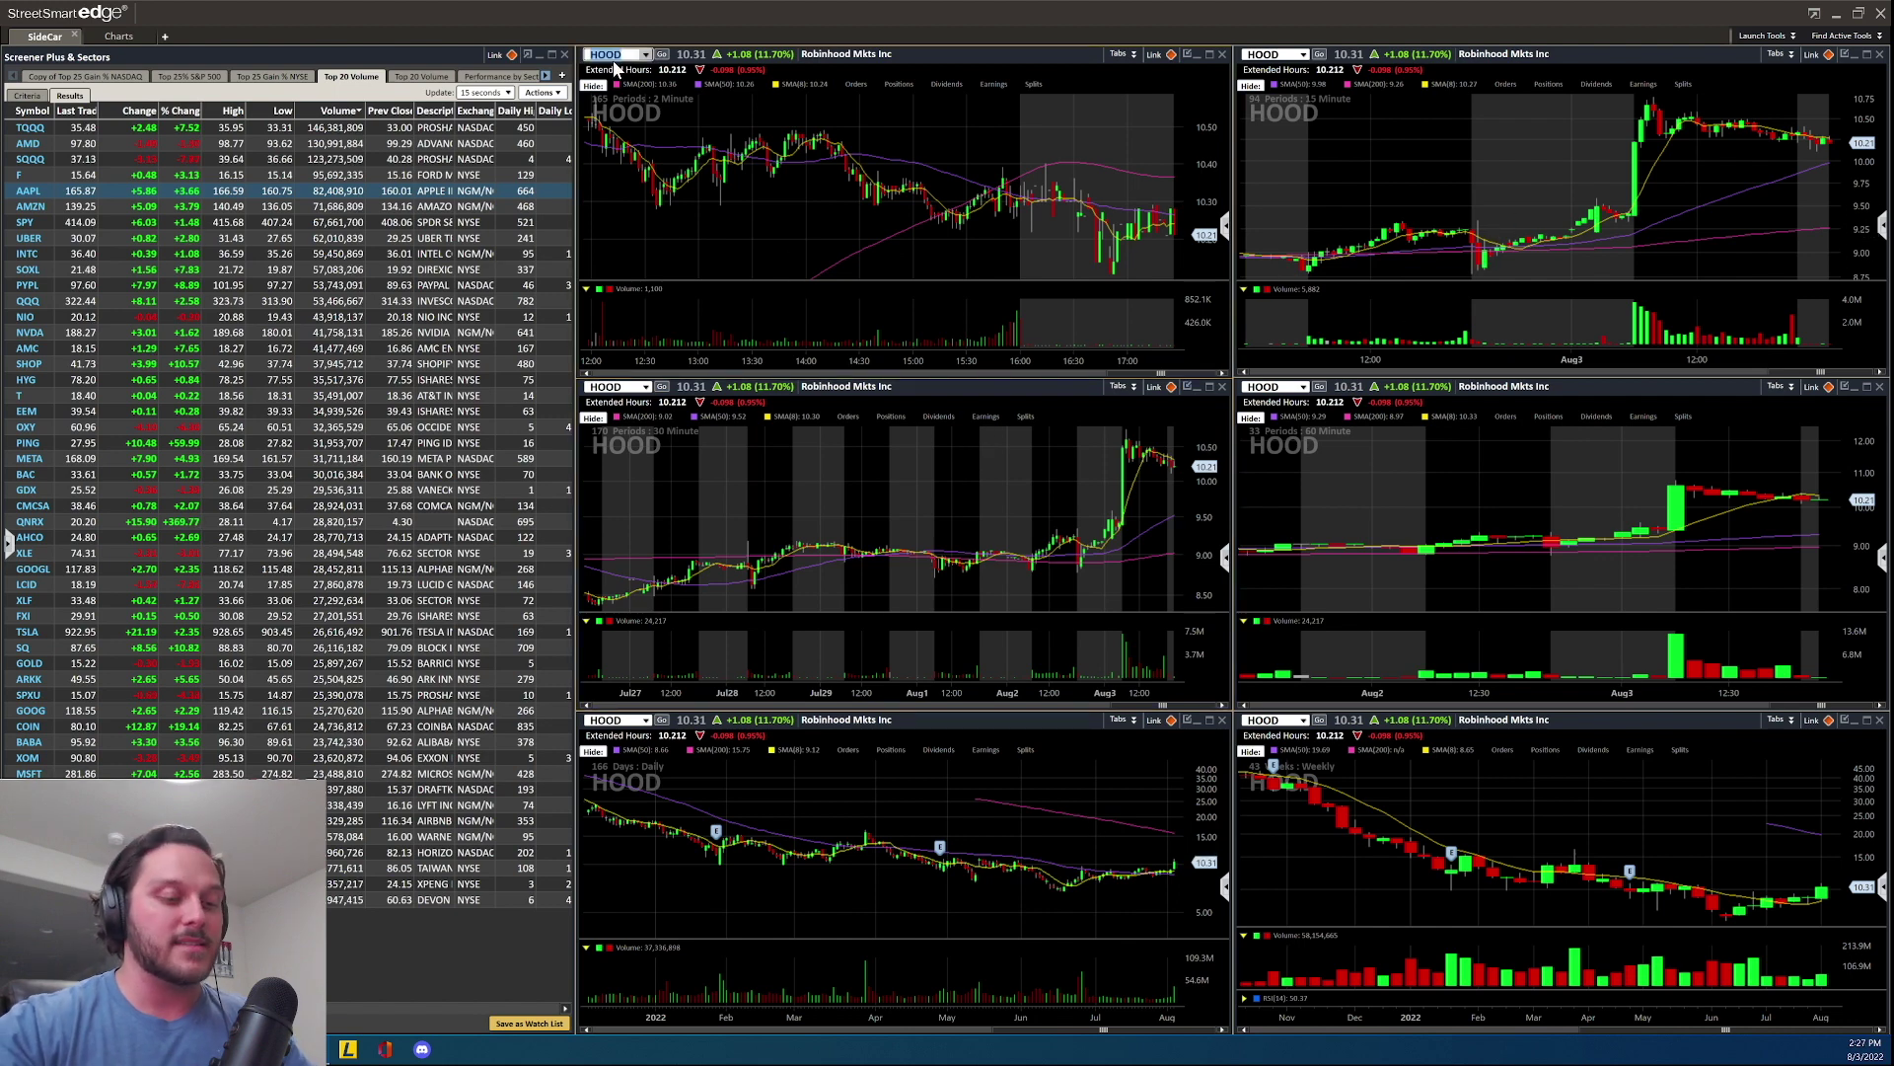
# - Switch all charts to TSLA (922.19, up 2.27%) and zoom out the 2-minute chart to early morning
pyautogui.write('TSLA')
pyautogui.press('Return')
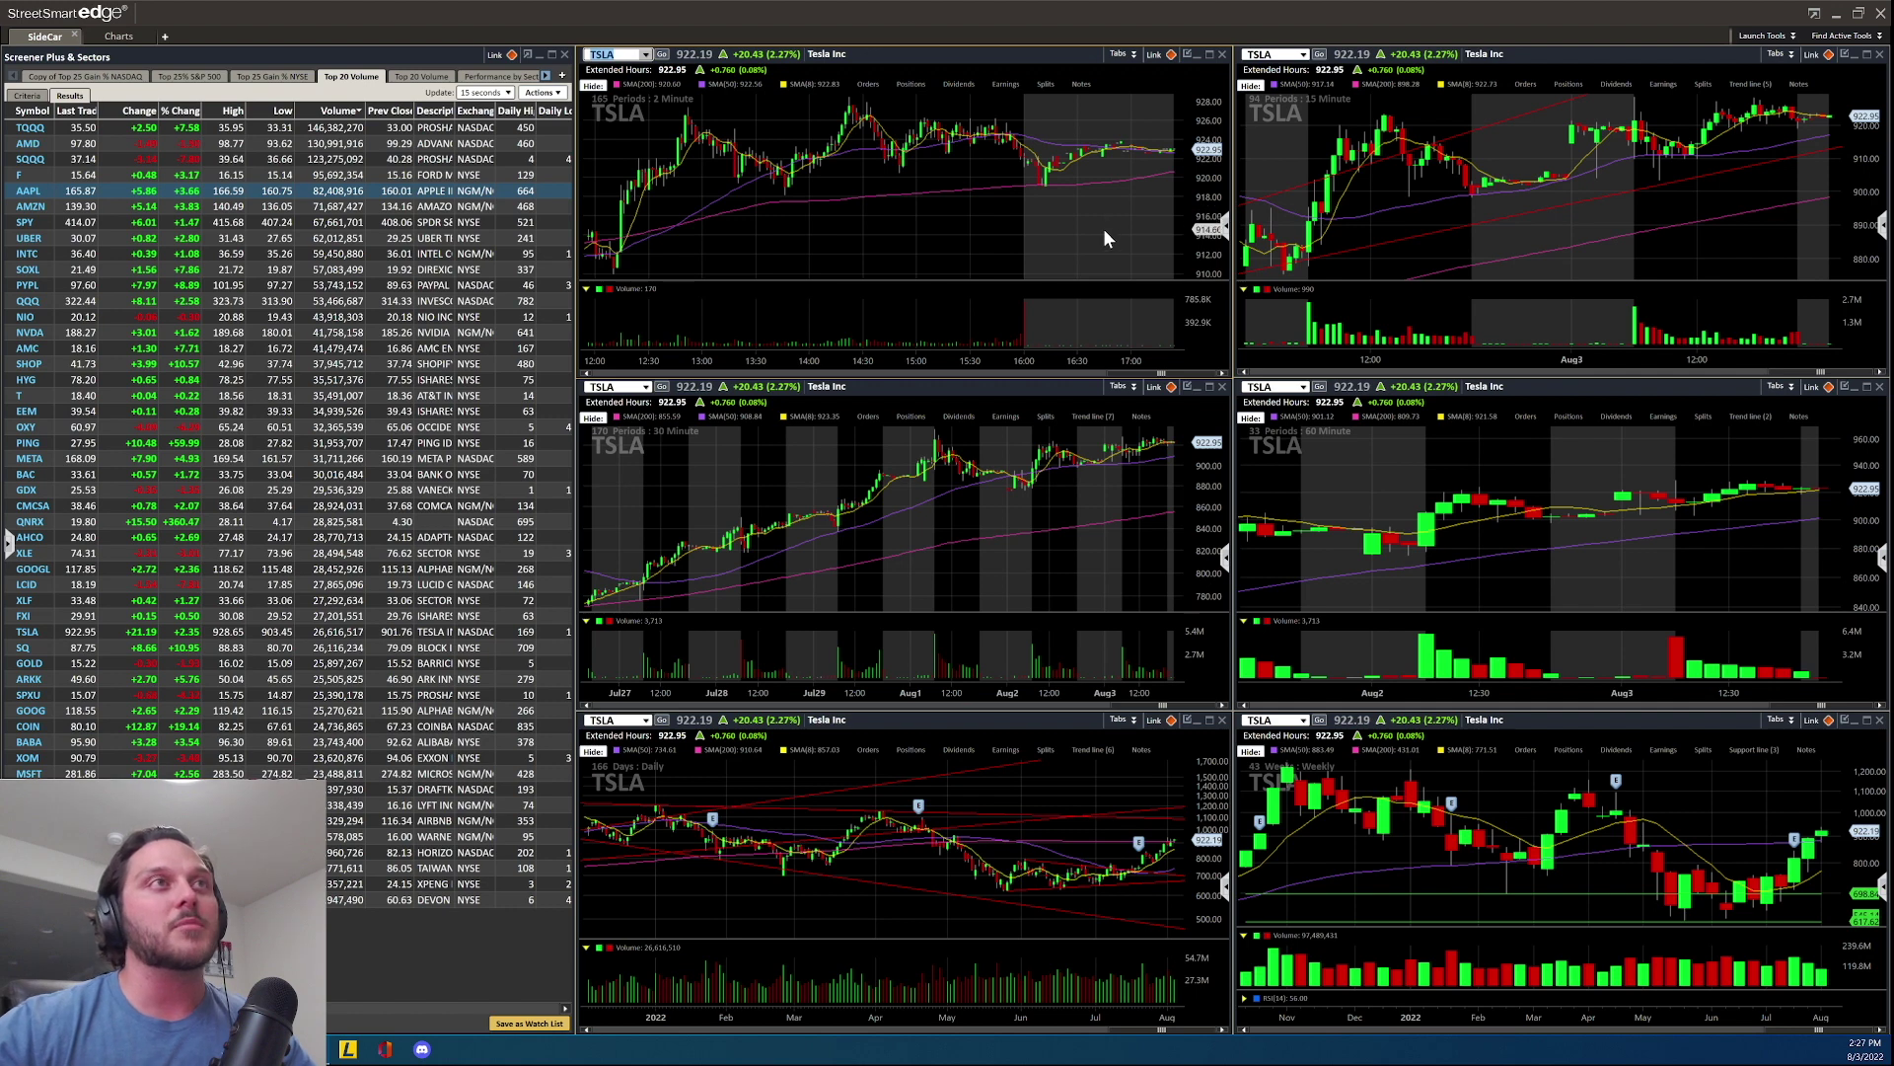
pyautogui.scroll(-1, 1103, 228)
pyautogui.scroll(-1, 1103, 229)
pyautogui.scroll(-1, 1103, 229)
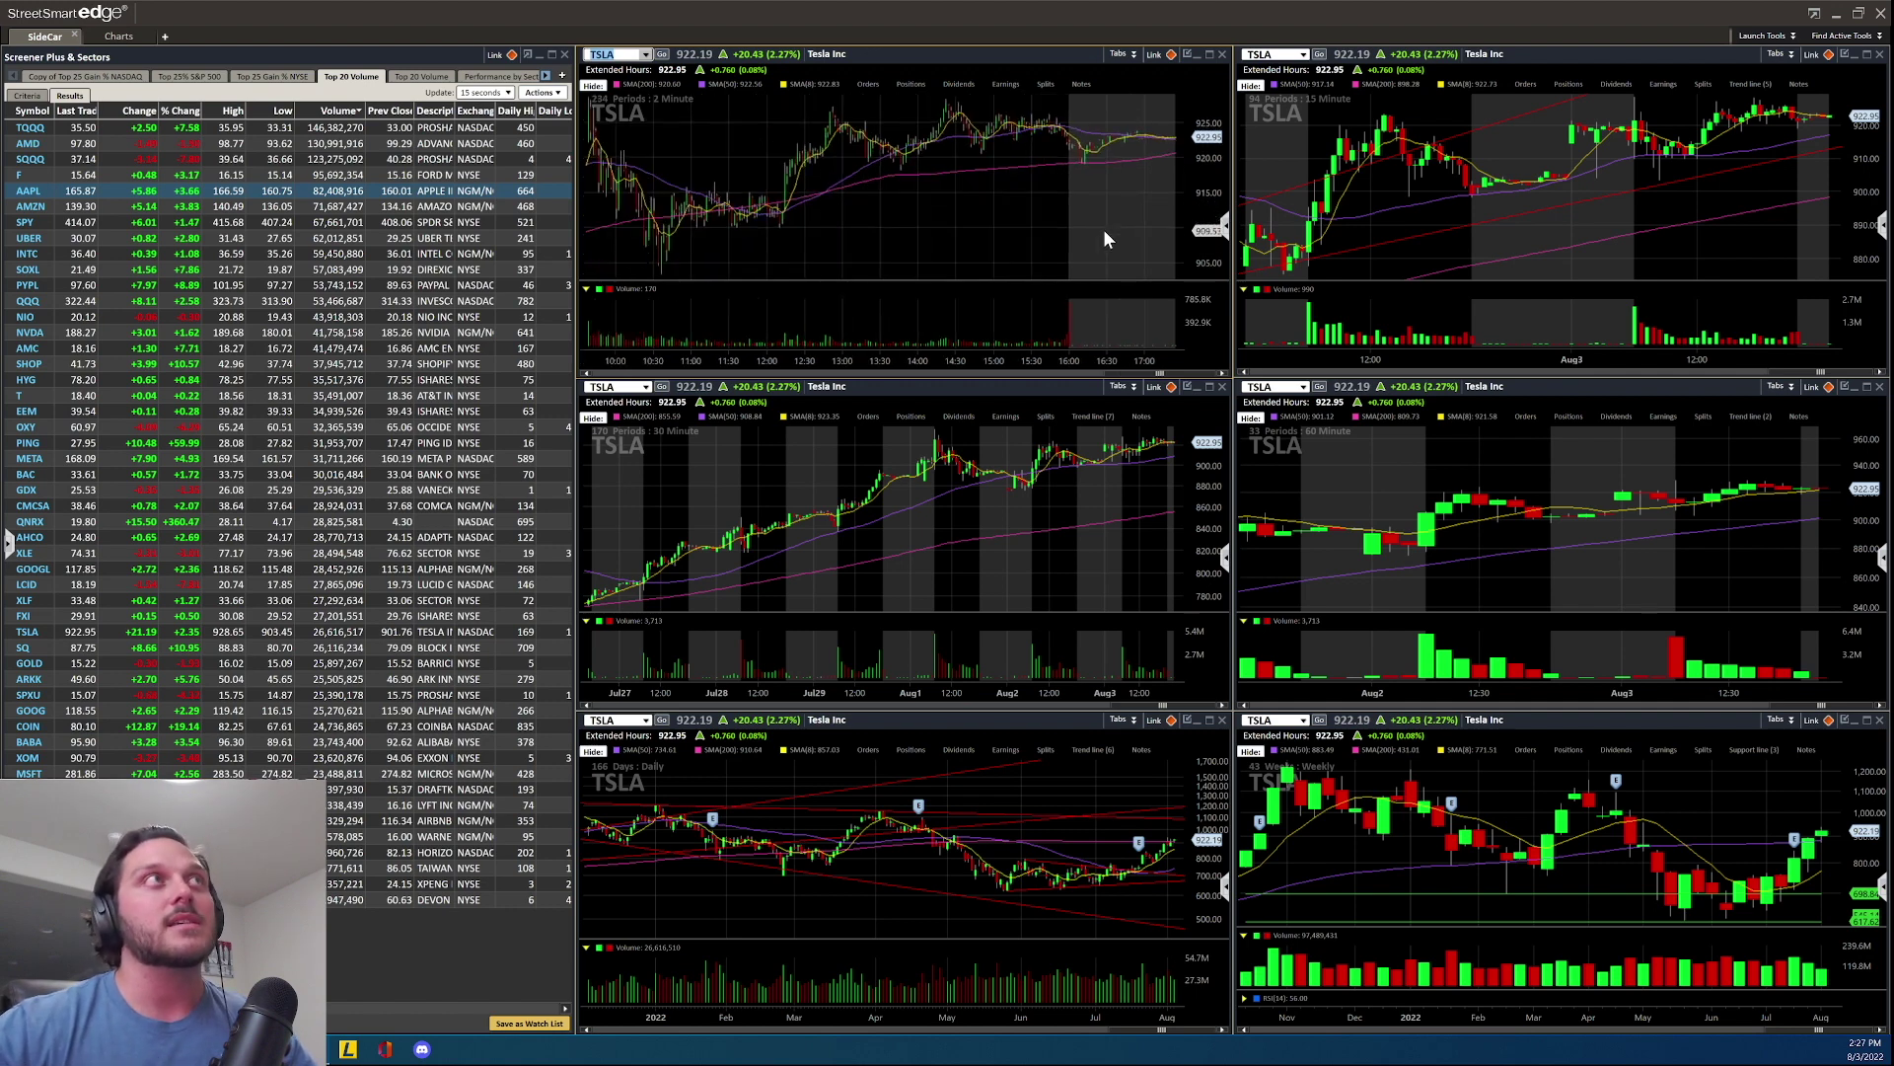
pyautogui.scroll(-2, 1103, 229)
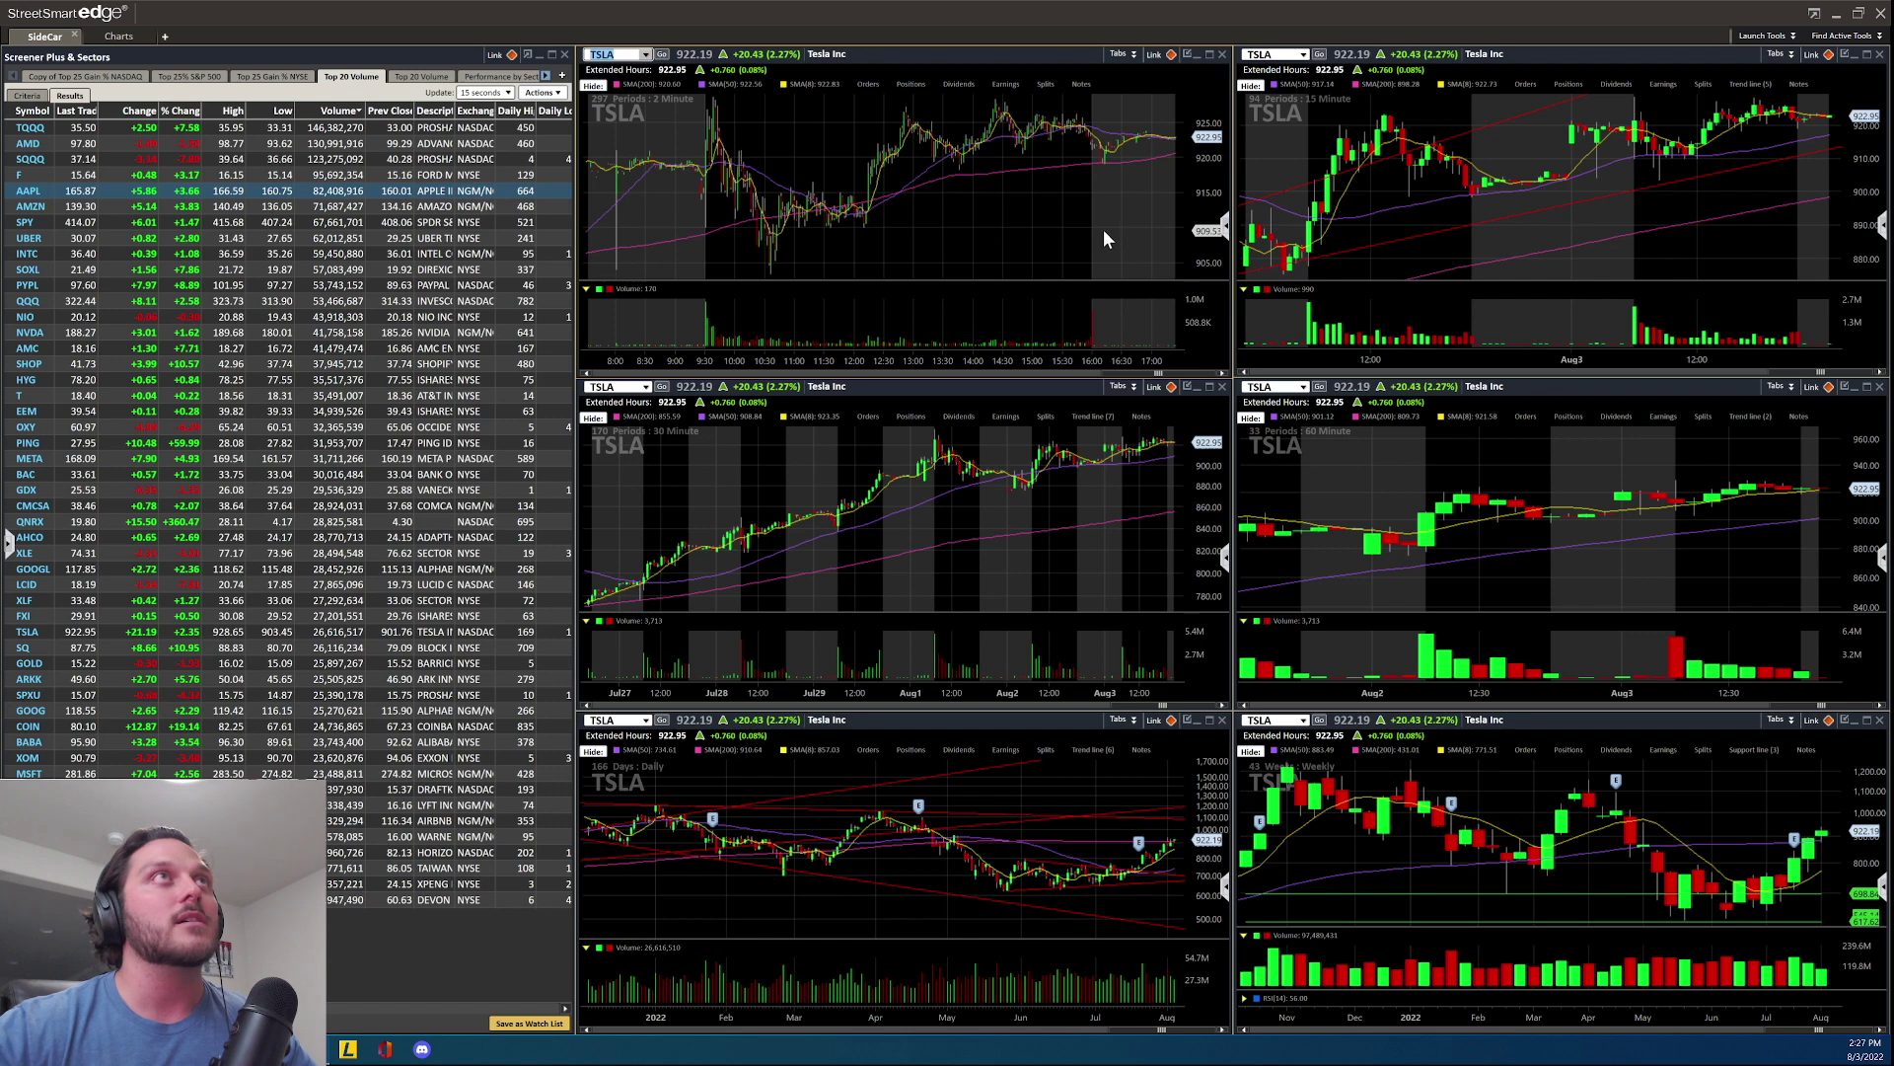
pyautogui.moveTo(783, 115)
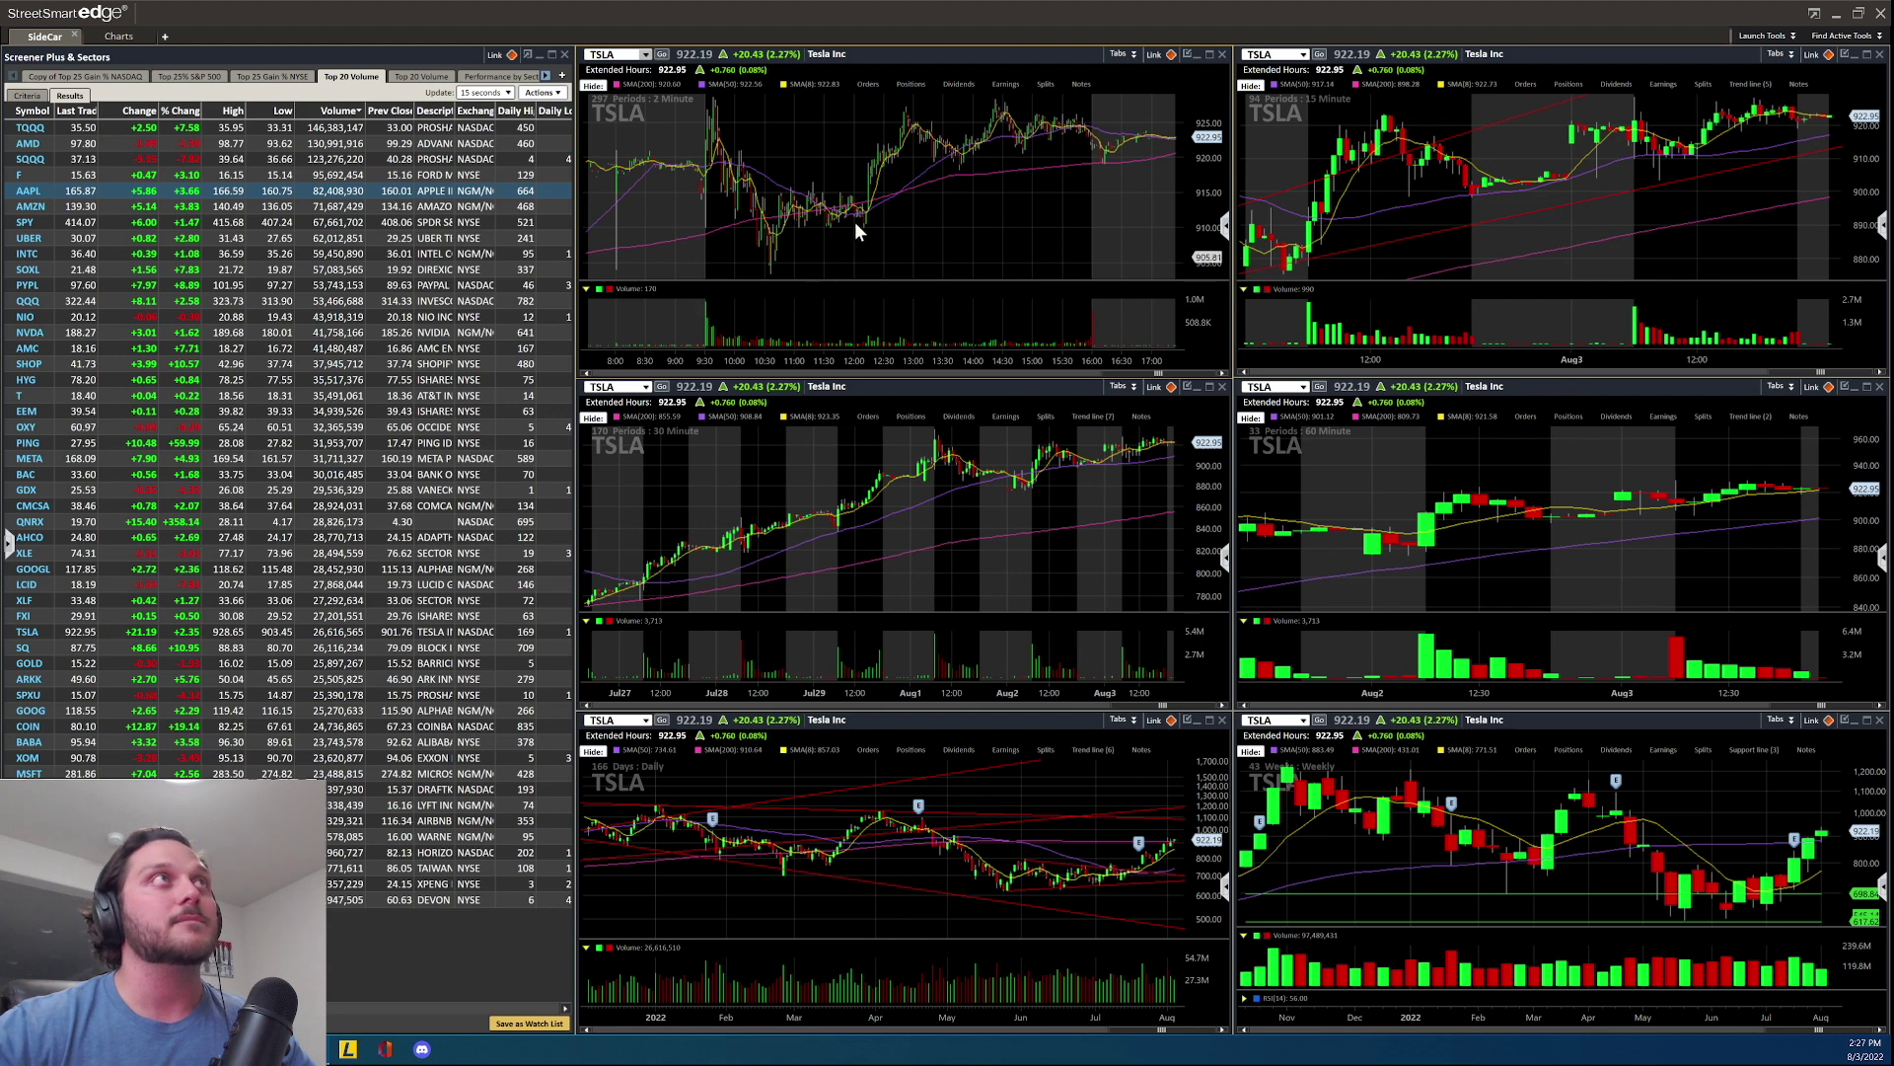
pyautogui.moveTo(843, 141)
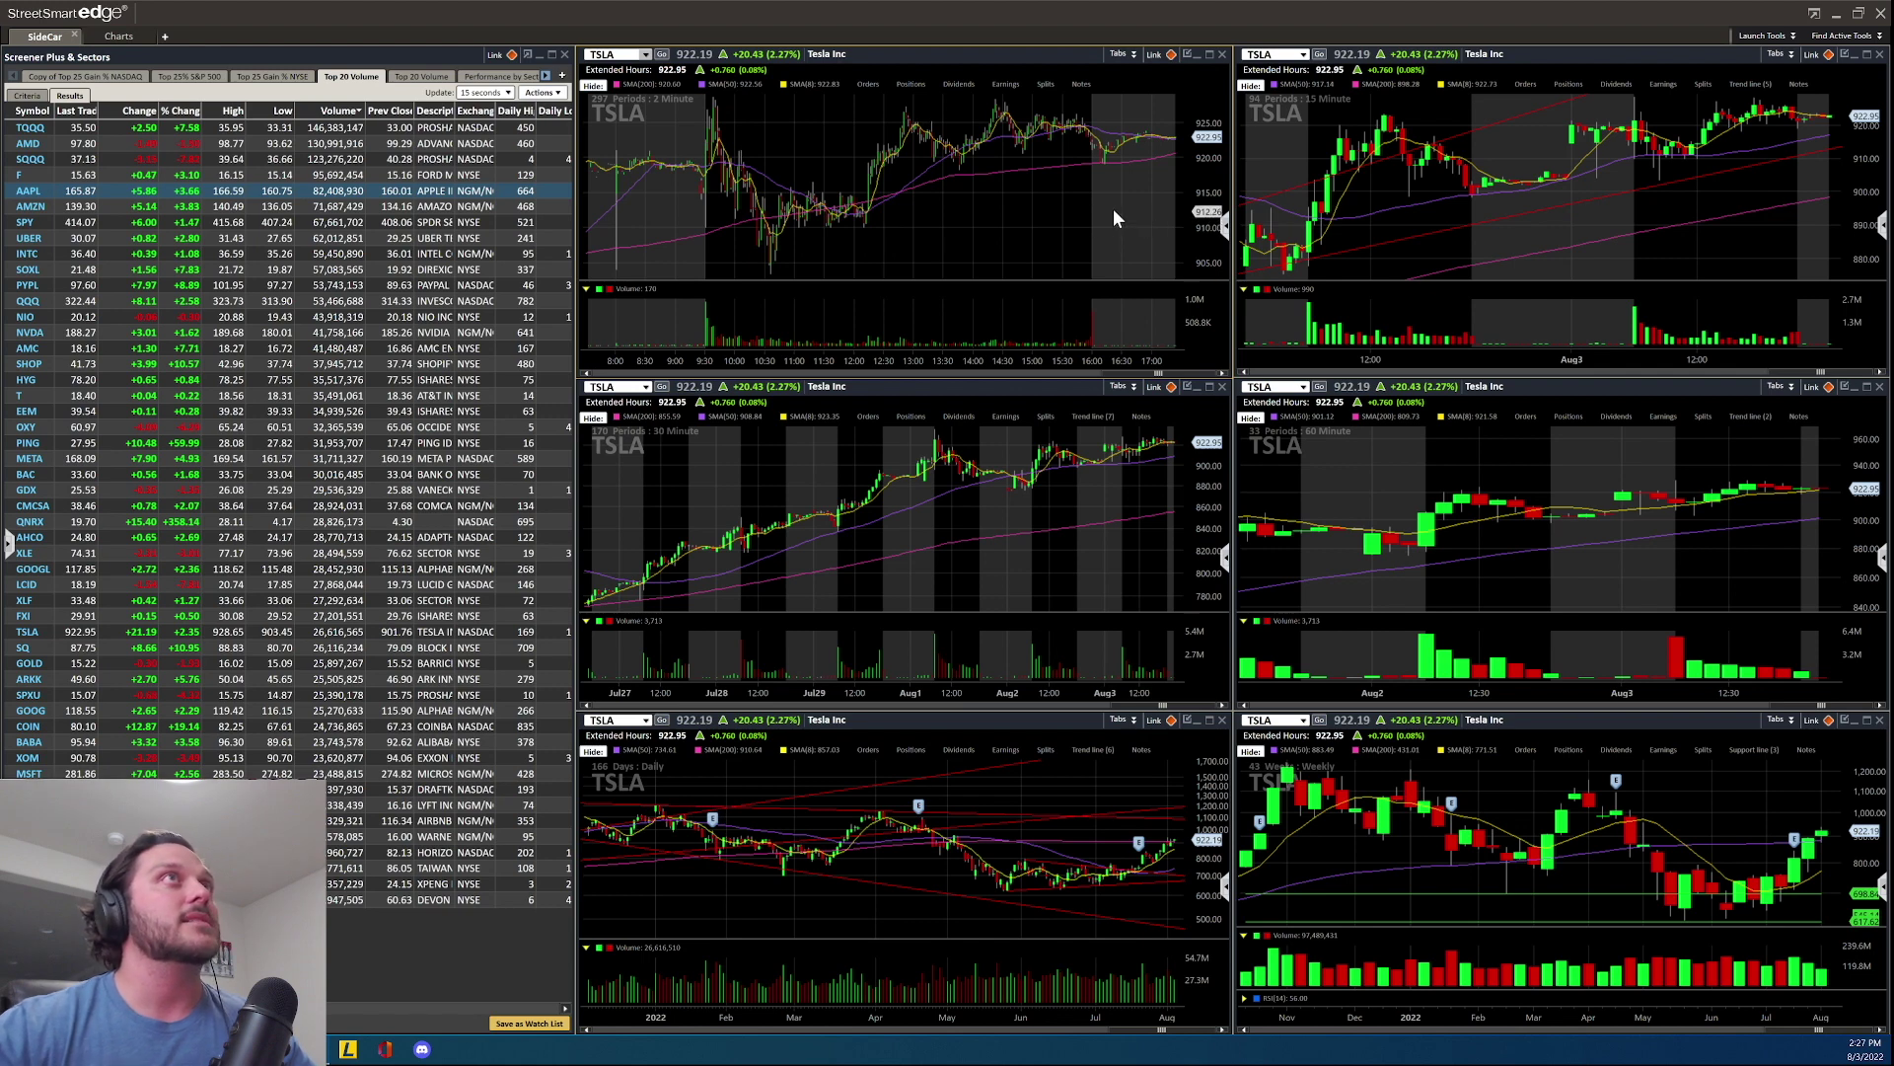
# - Maximize the 30-minute TSLA chart, showing 217 periods from late July through August 3
pyautogui.doubleClick(985, 382)
pyautogui.scroll(-5, 991, 341)
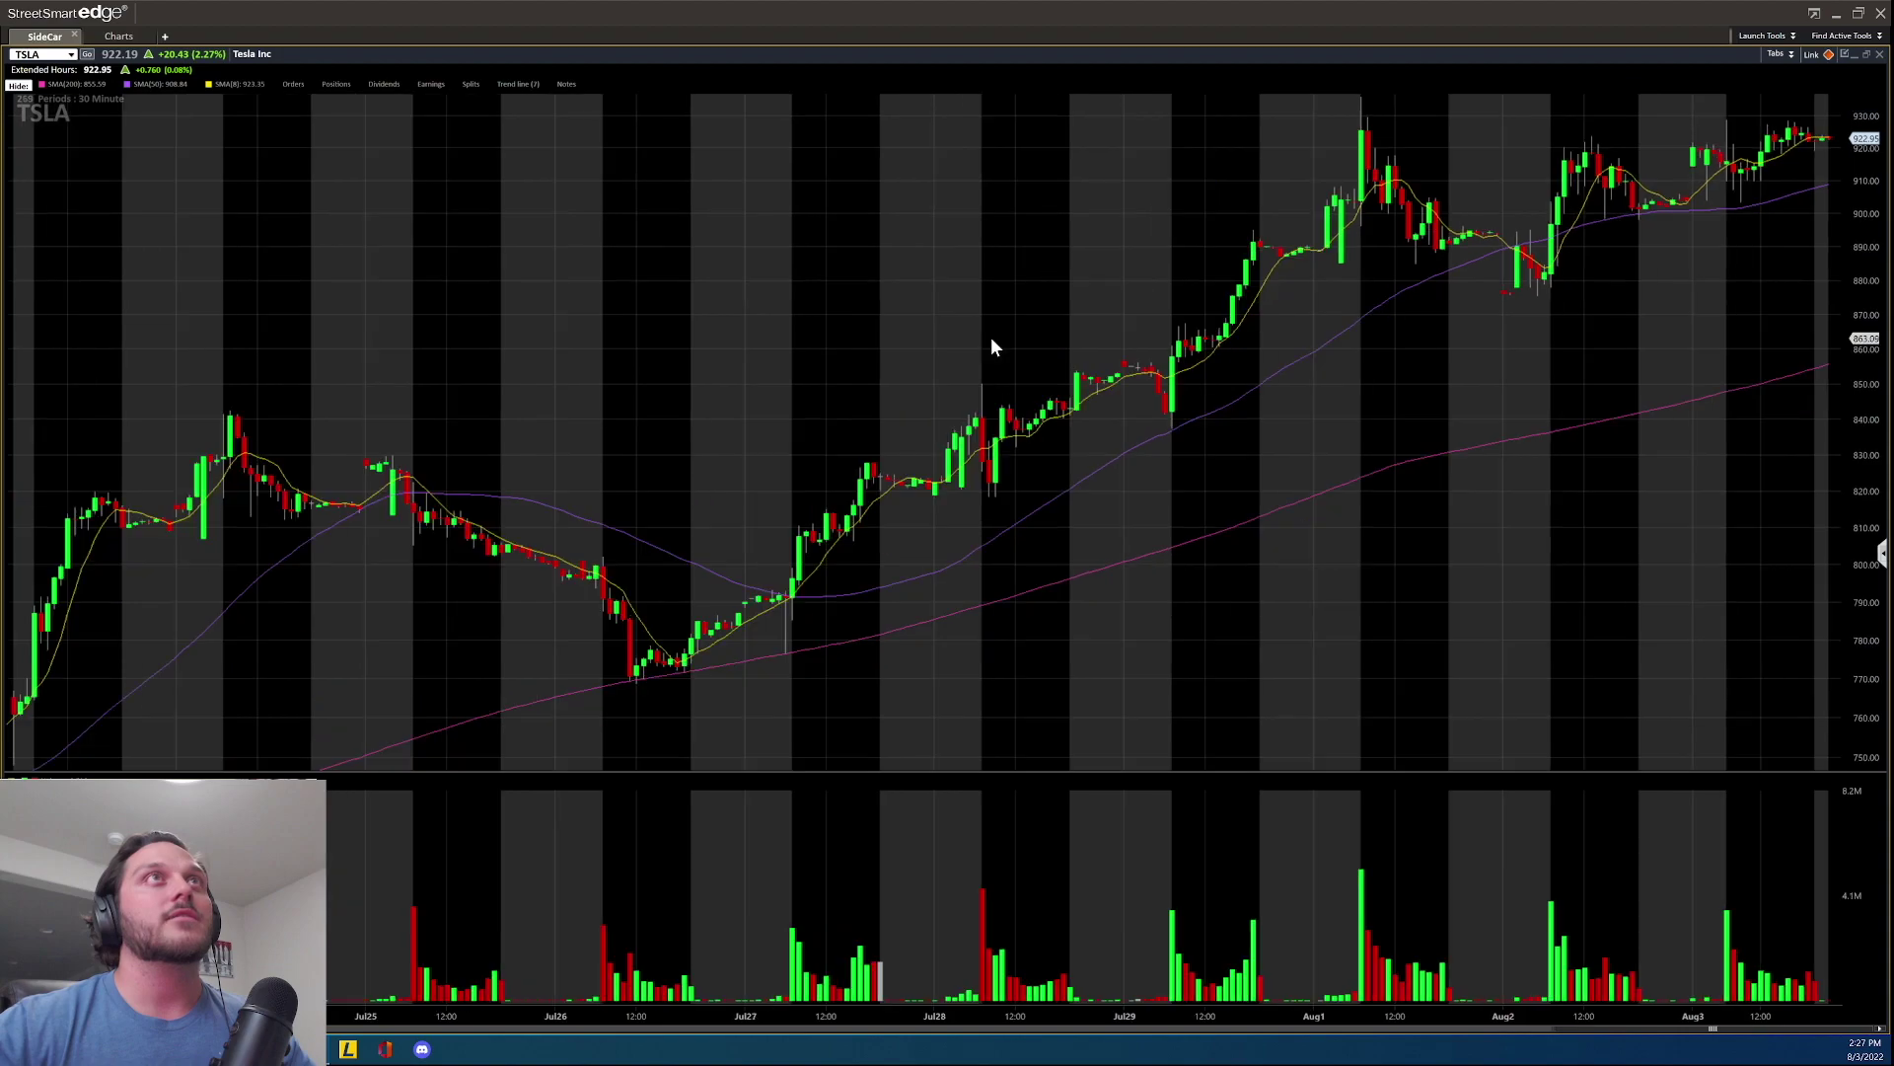
pyautogui.scroll(-8, 581, 501)
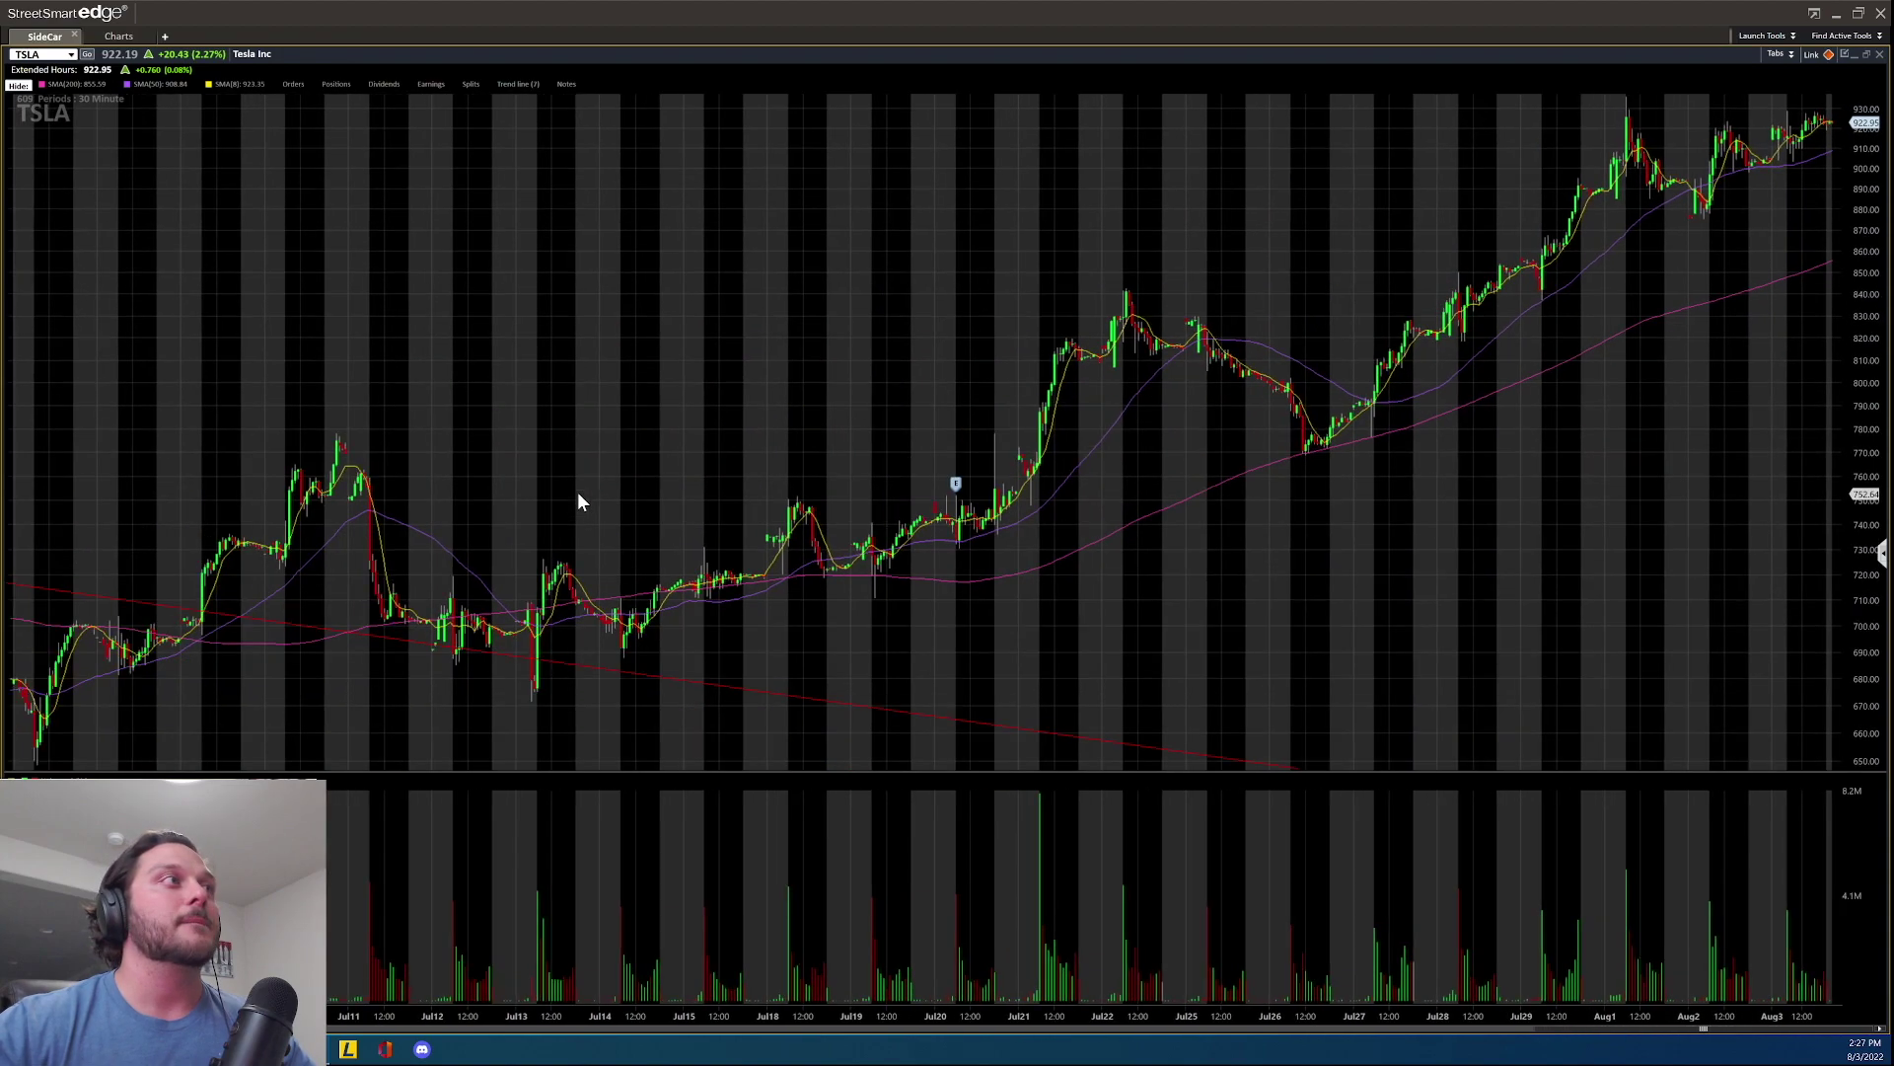
pyautogui.scroll(-8, 582, 494)
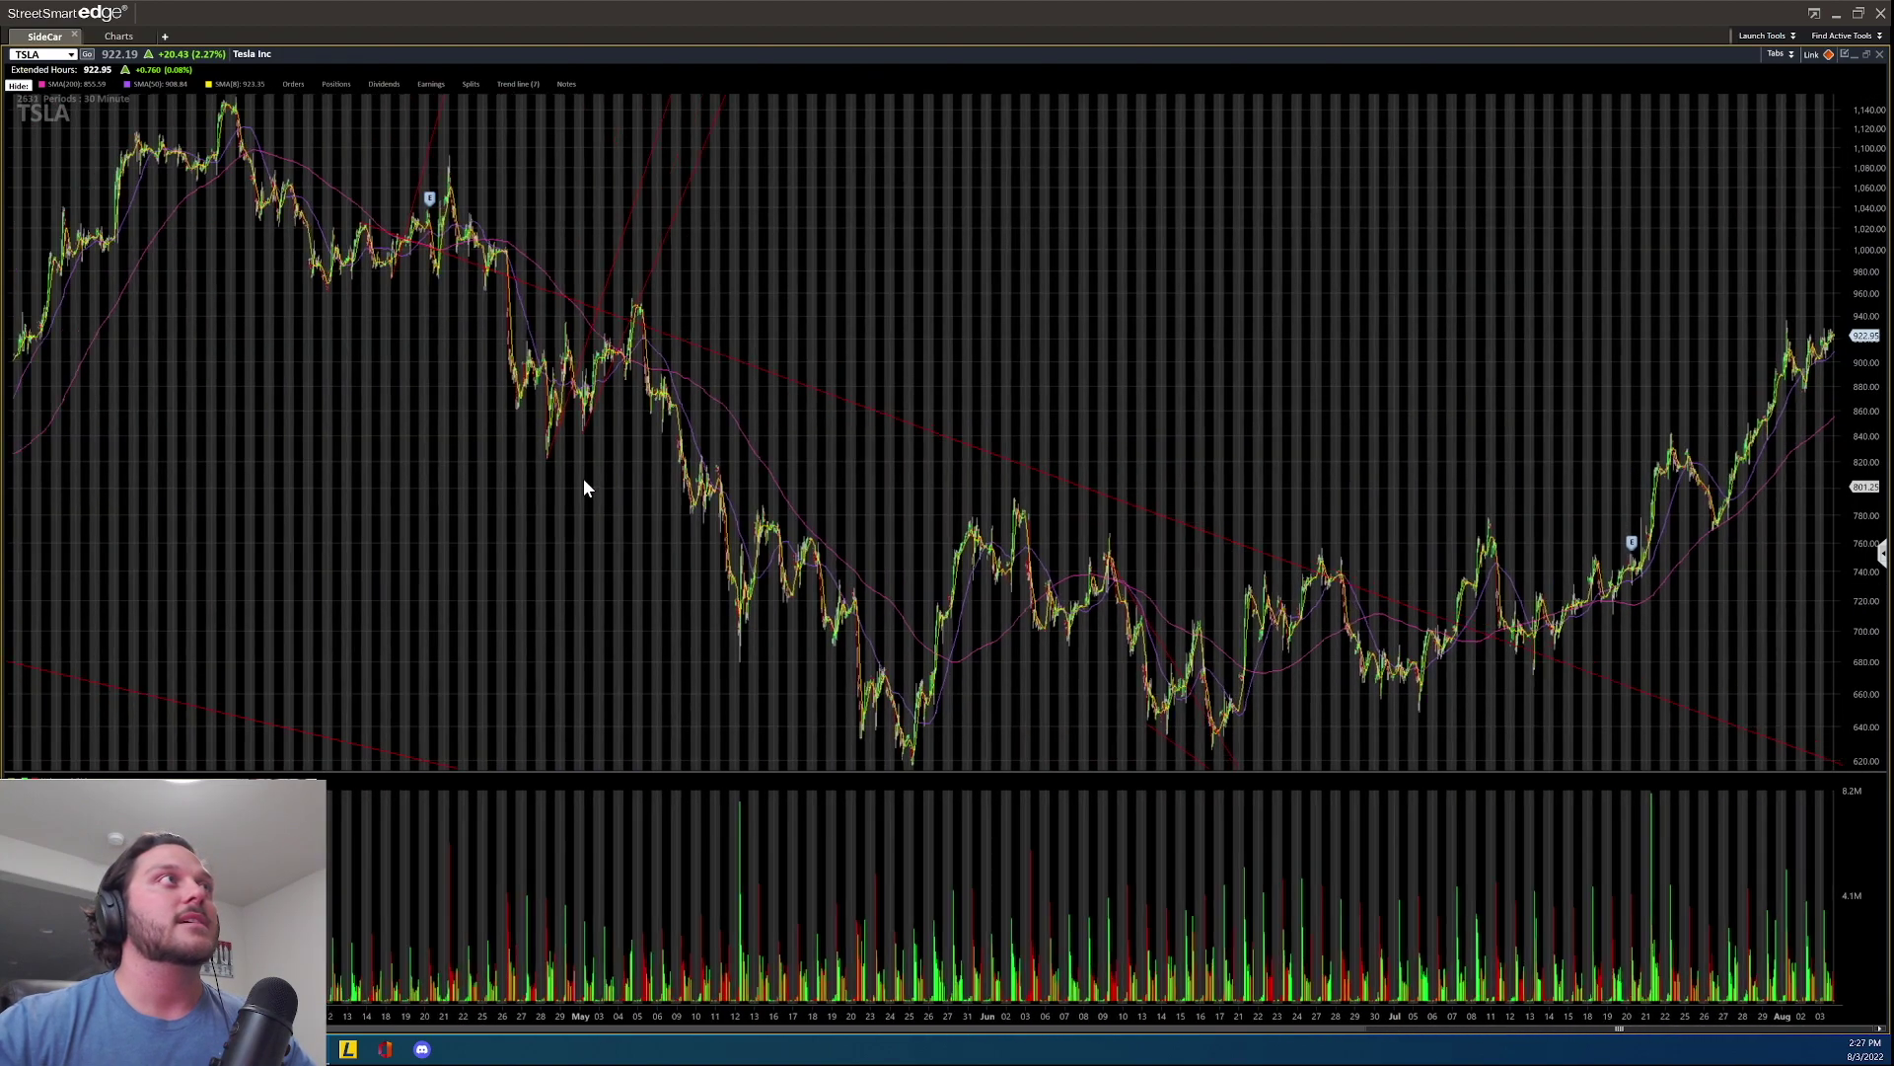
pyautogui.scroll(-1, 583, 476)
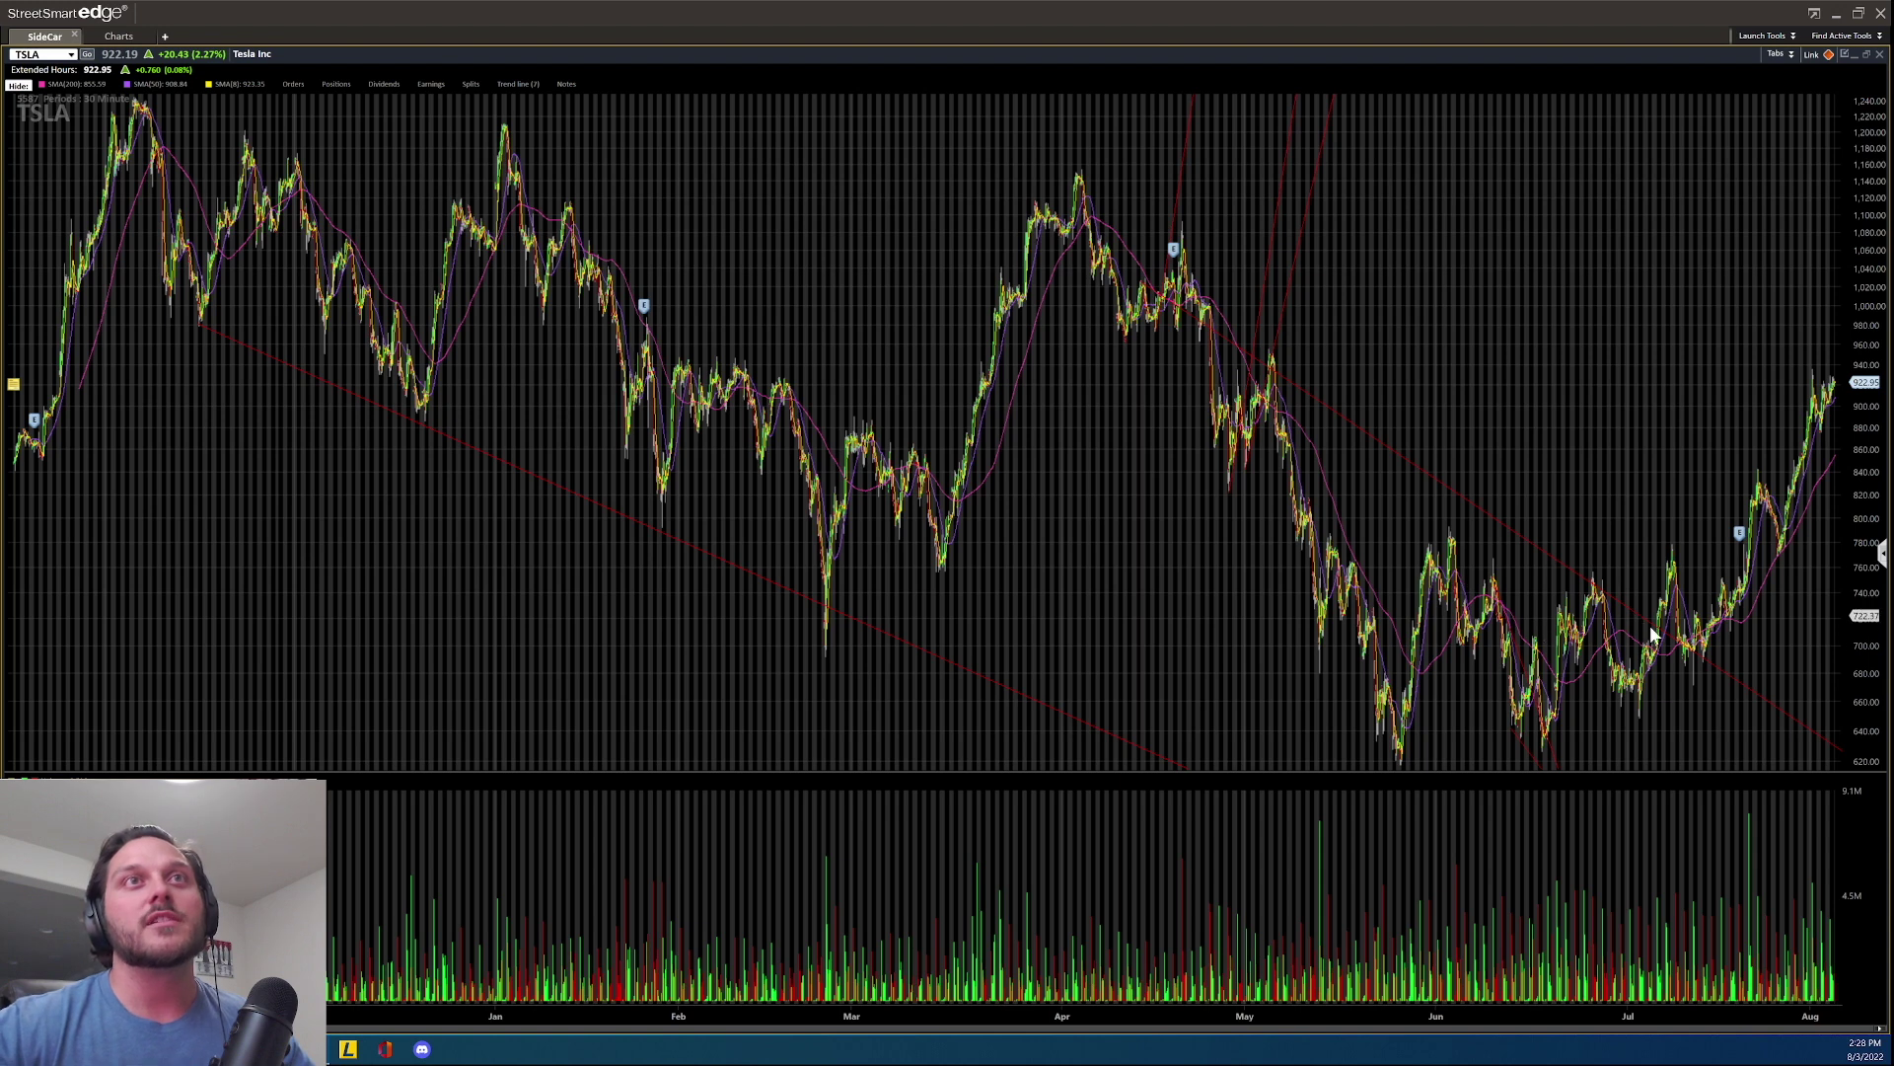
pyautogui.moveTo(1671, 542)
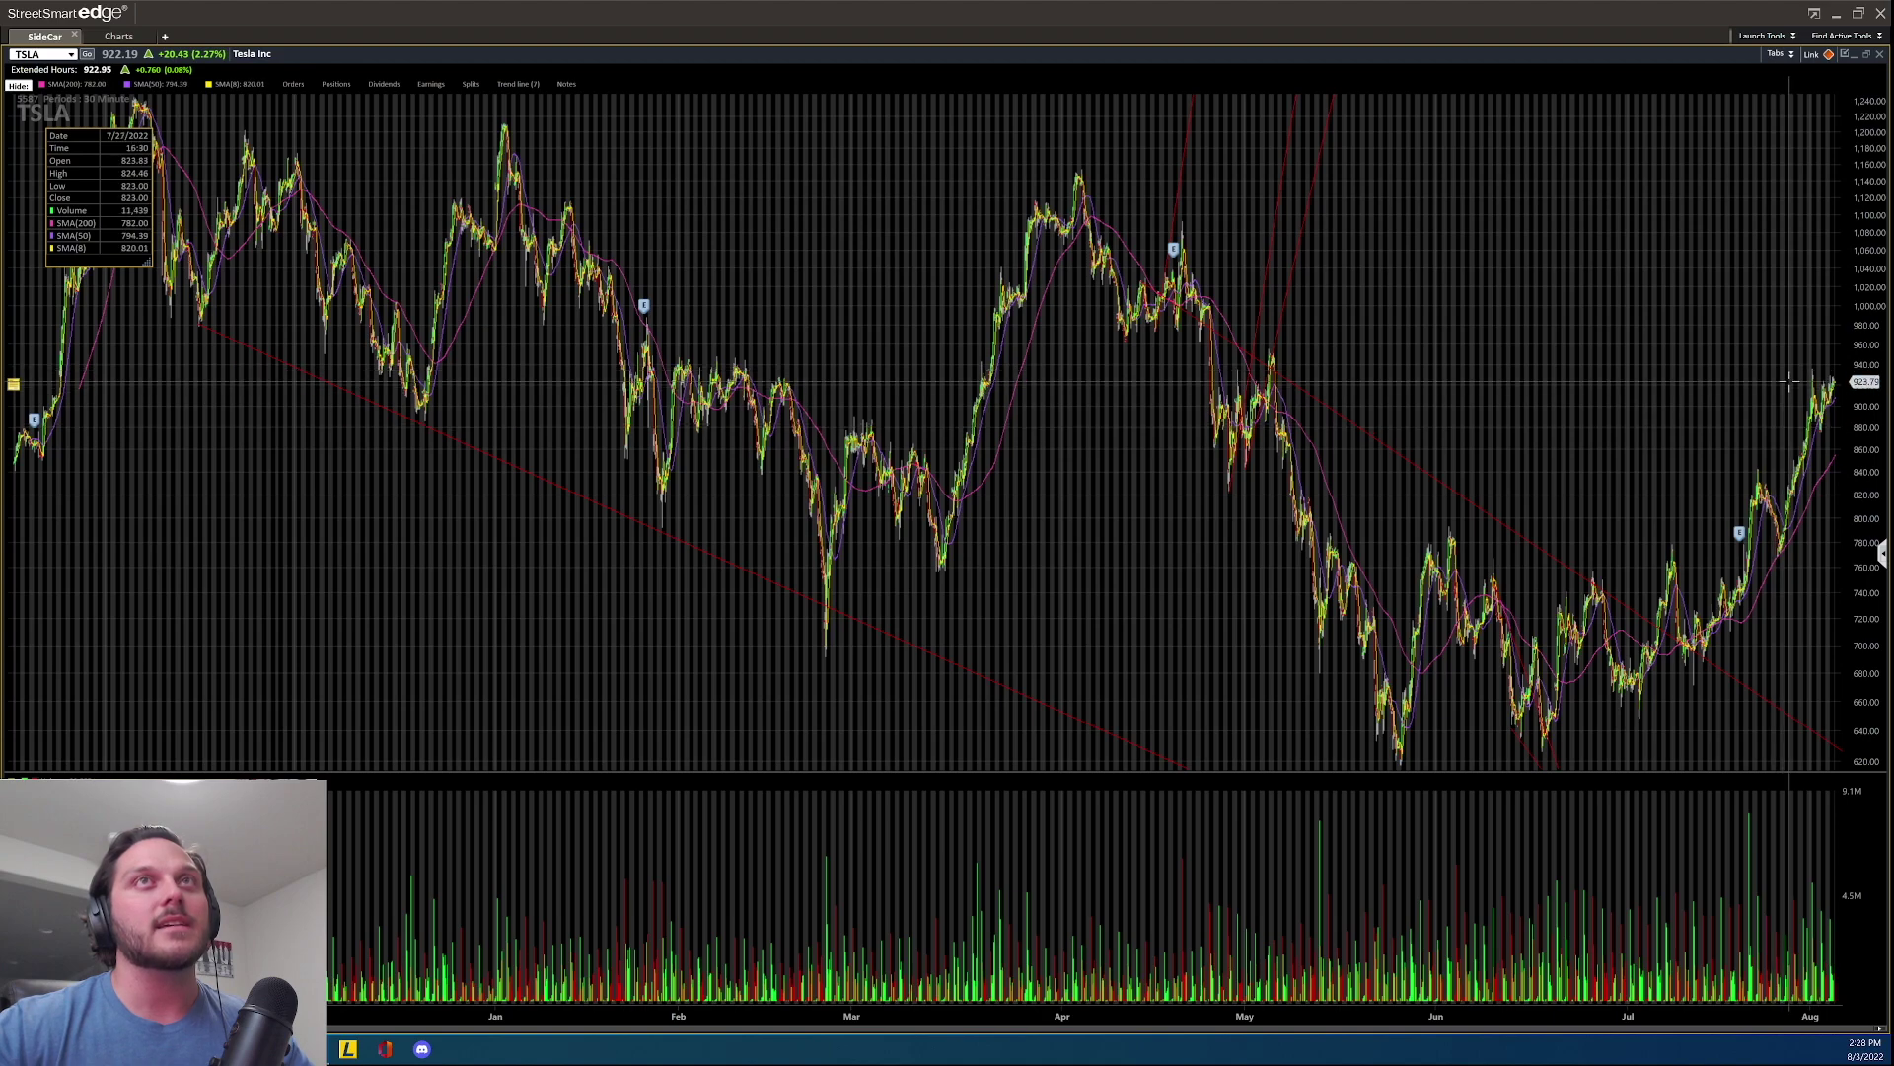
pyautogui.scroll(2, 1733, 359)
pyautogui.scroll(8, 1733, 361)
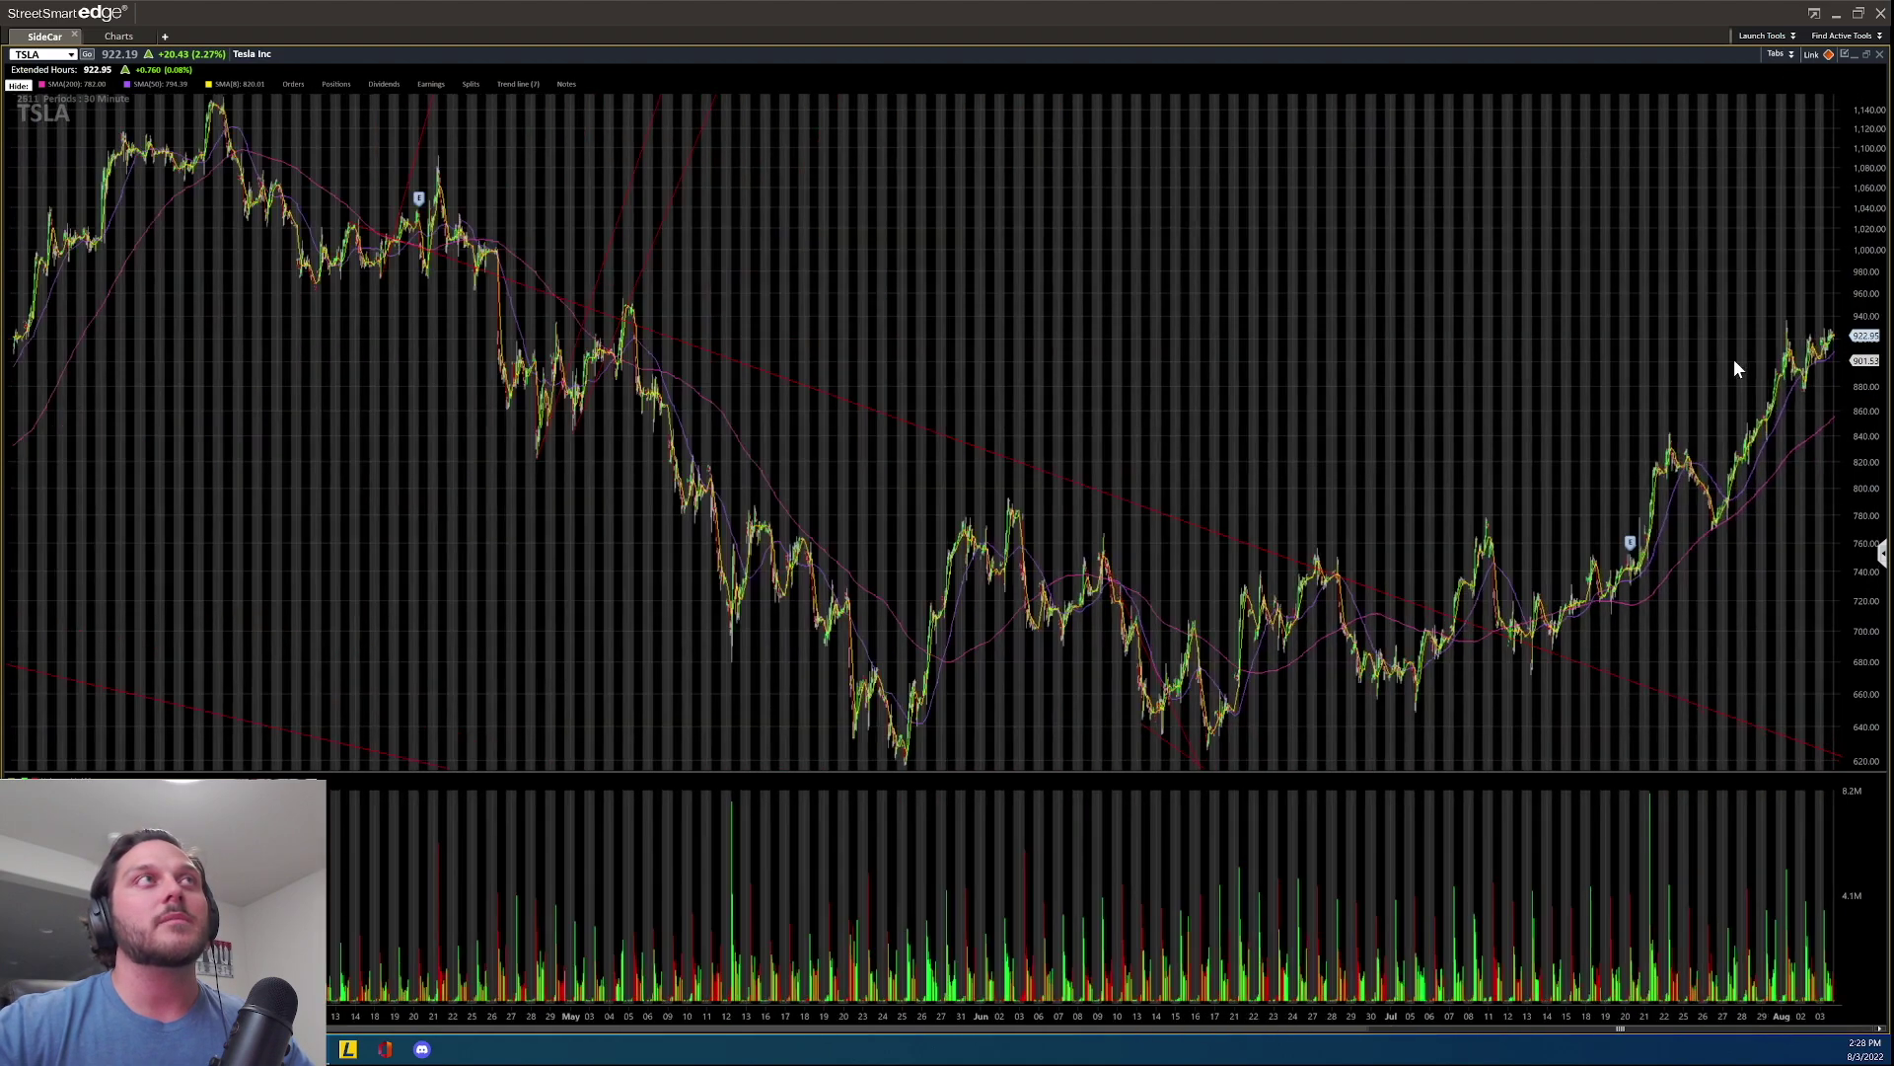
pyautogui.scroll(3, 1733, 359)
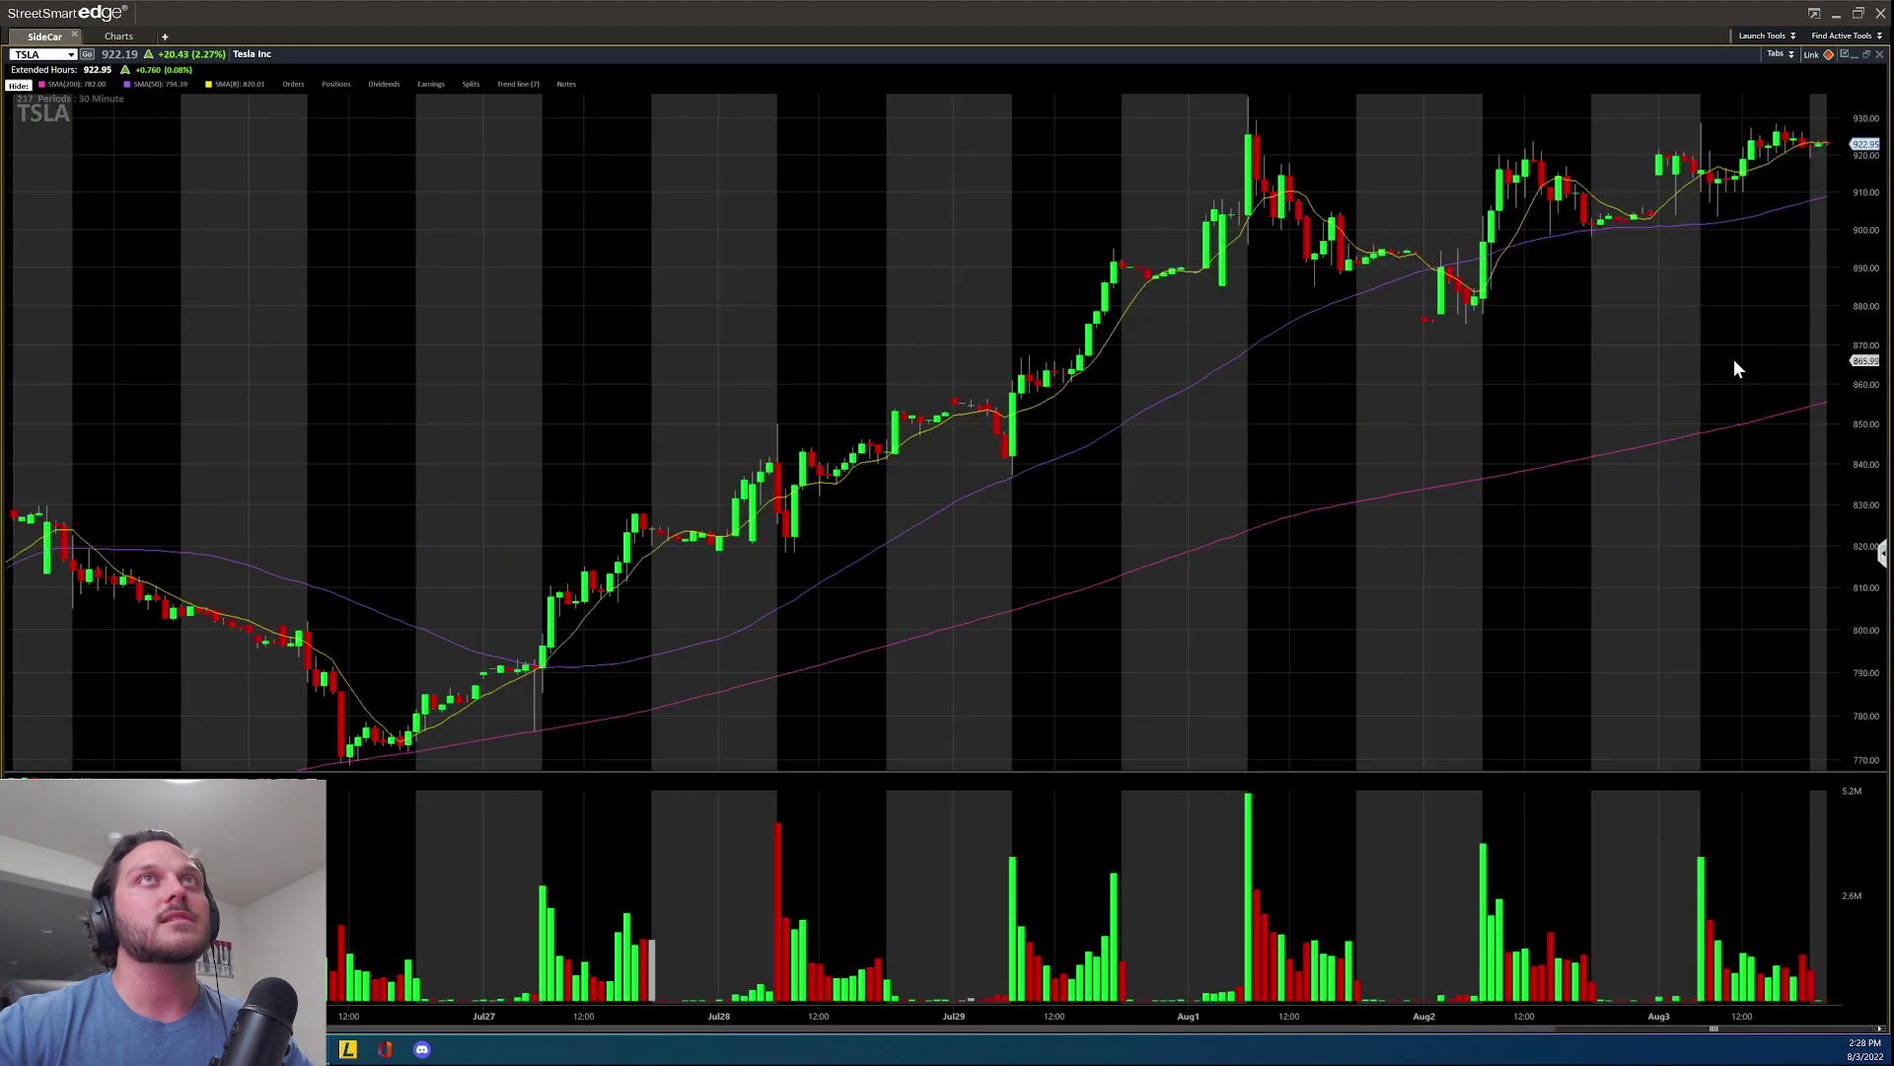
# - Draw a rising red trend line beneath the recent TSLA candles
pyautogui.rightClick(1080, 160)
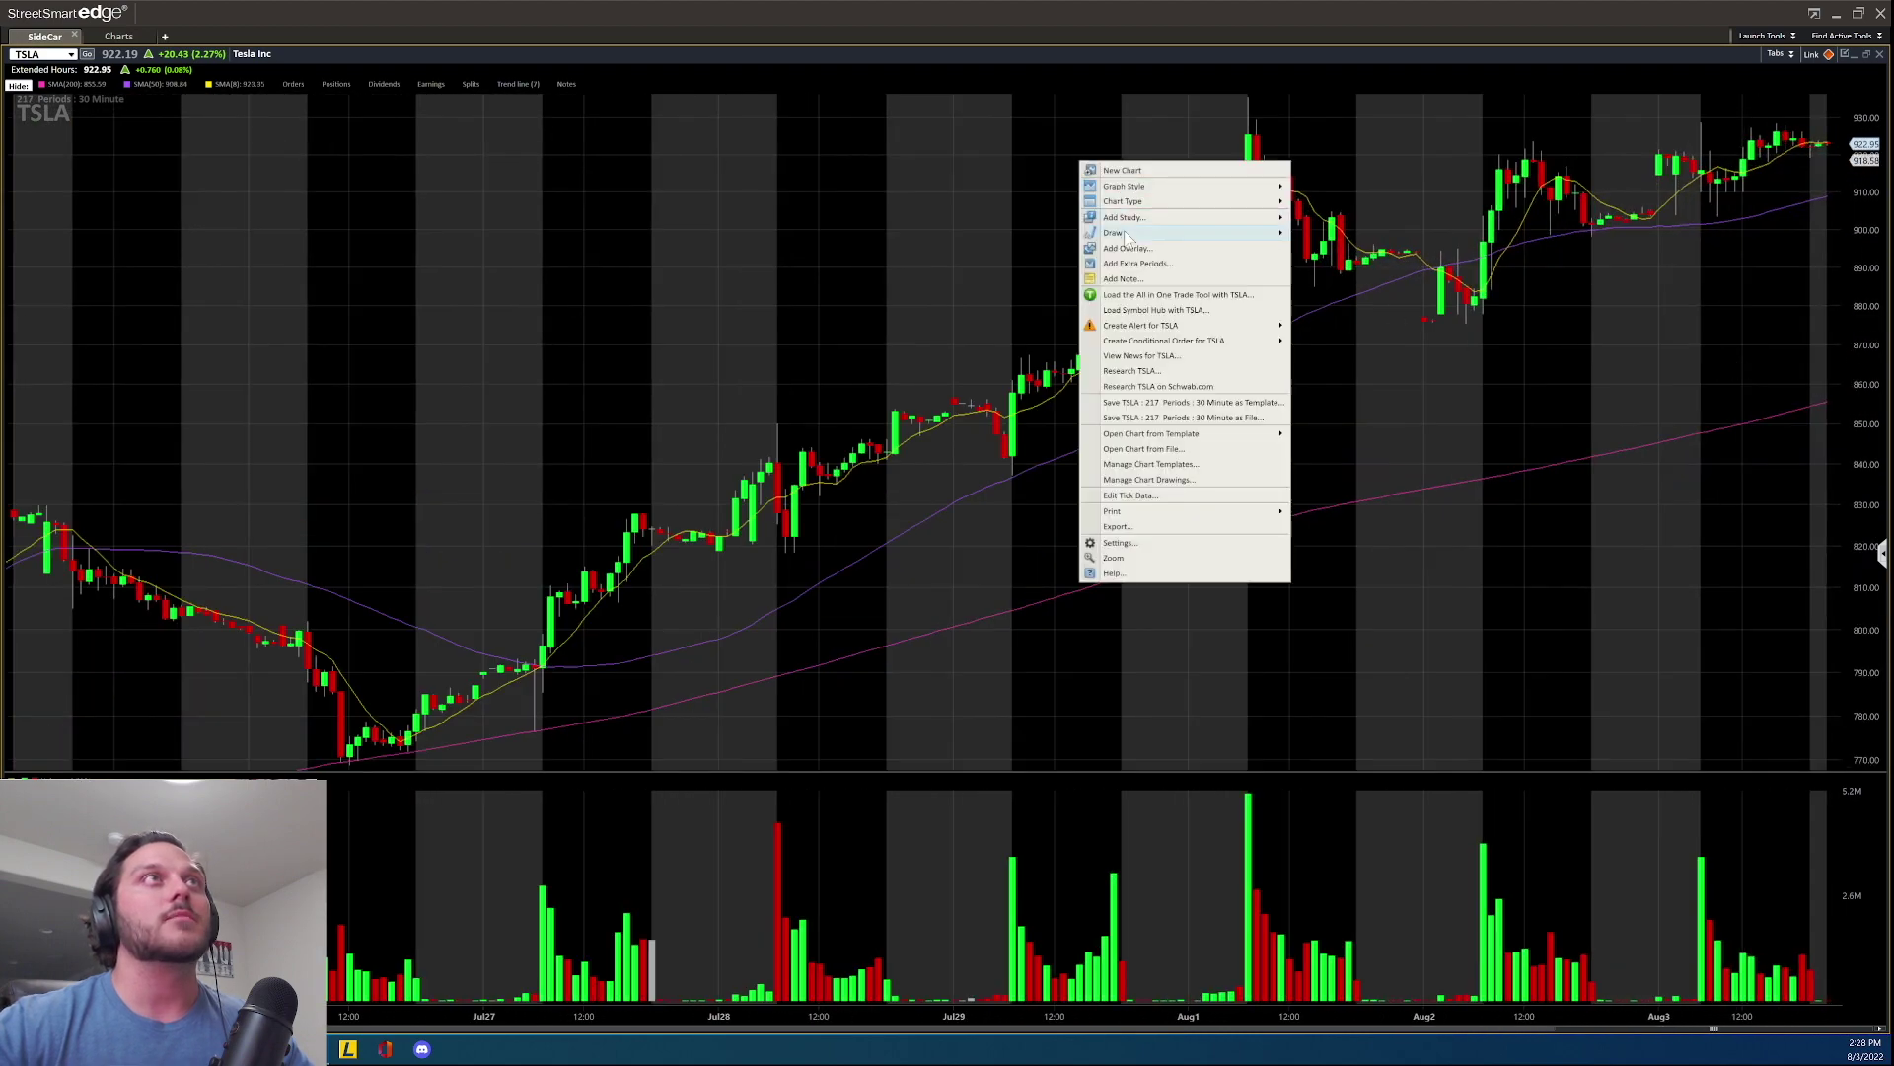
pyautogui.moveTo(1130, 237)
pyautogui.click(1375, 296)
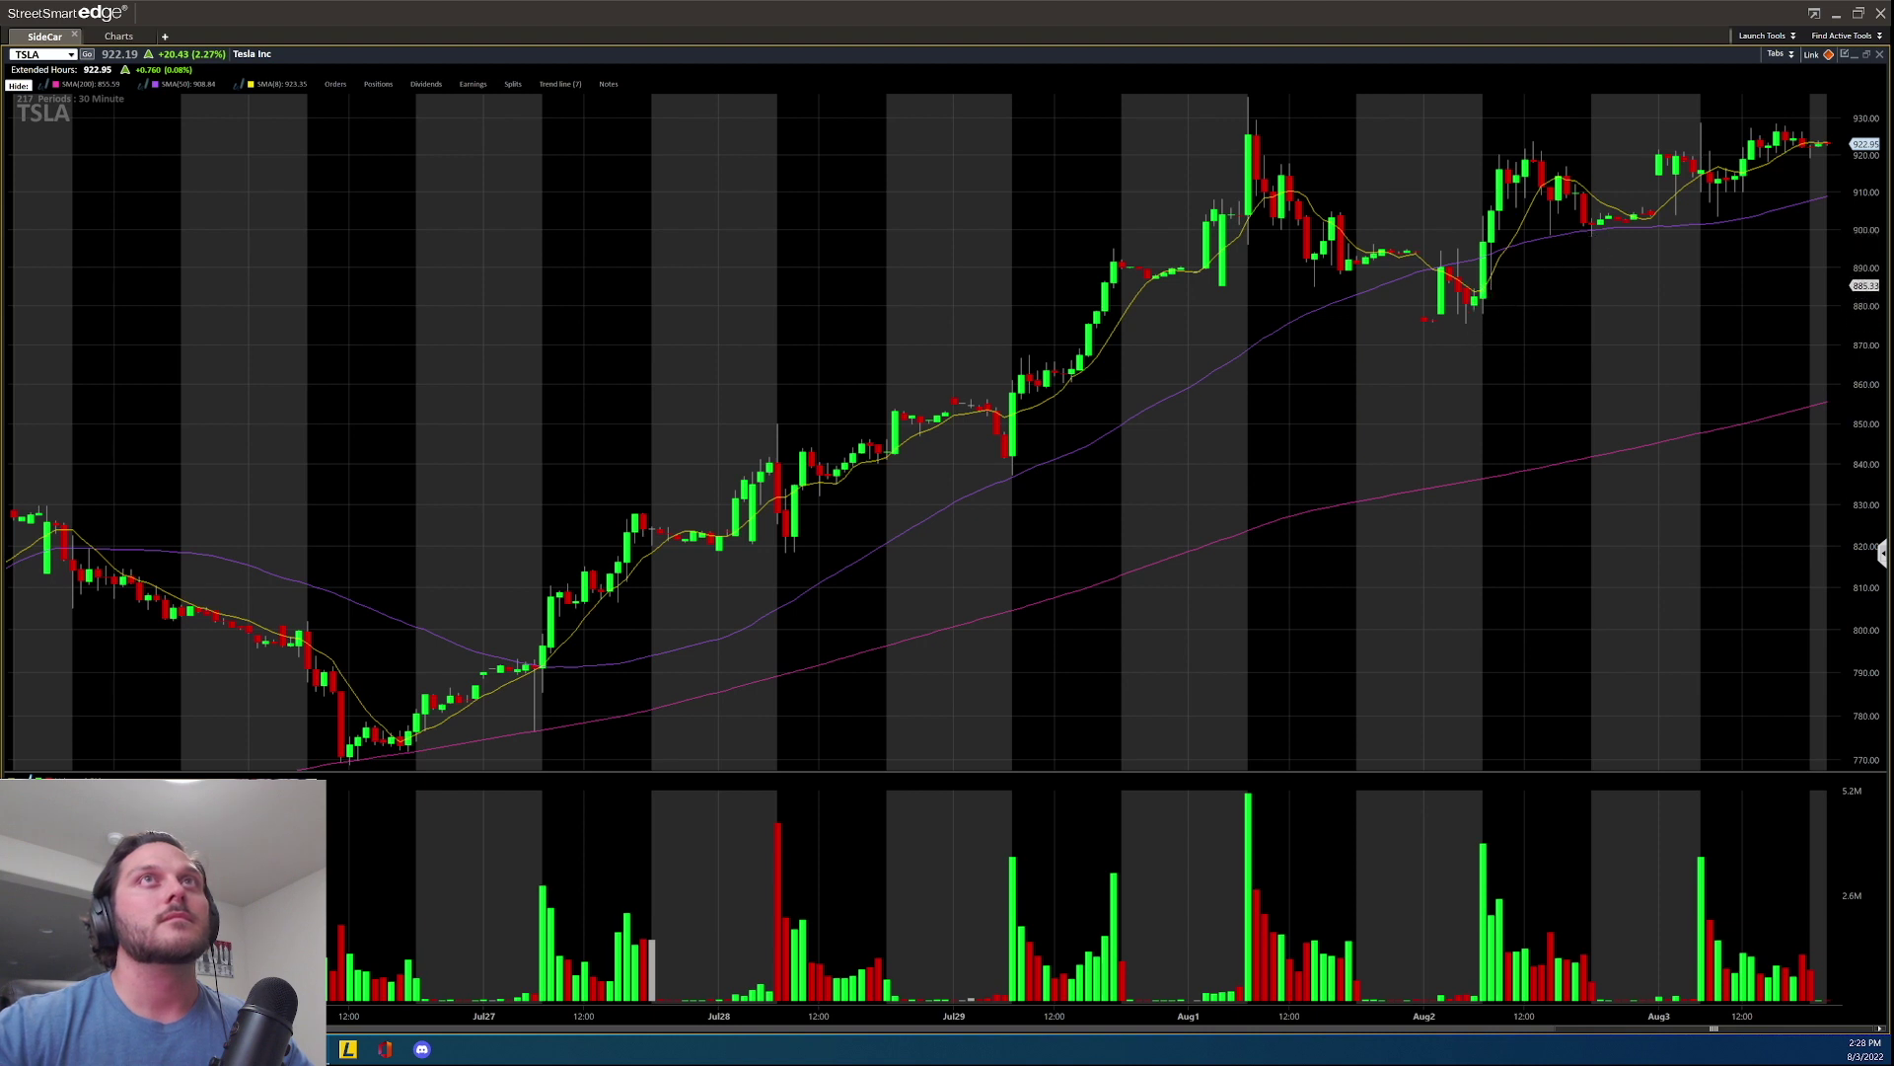
pyautogui.moveTo(1485, 288); pyautogui.dragTo(1743, 202)
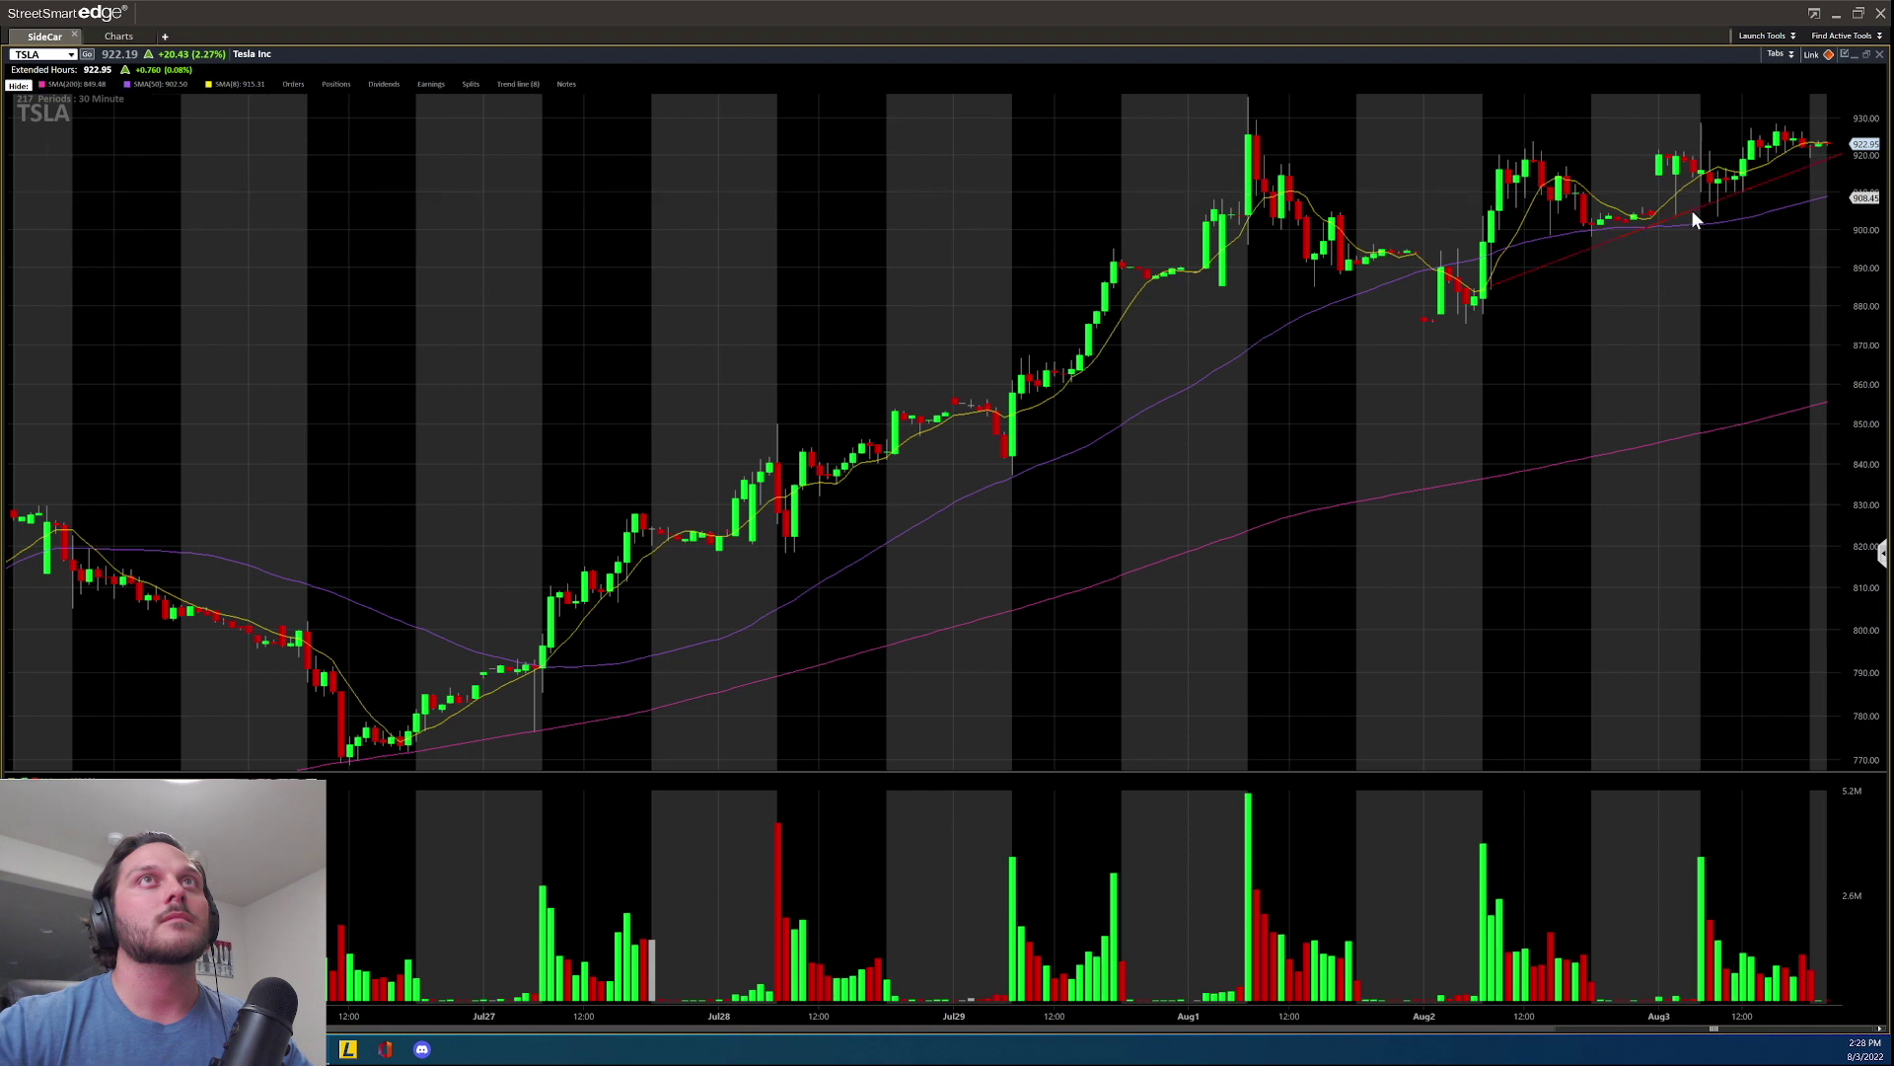
# - Place a horizontal resistance line near the recent TSLA highs
pyautogui.rightClick(1097, 164)
pyautogui.moveTo(1170, 238)
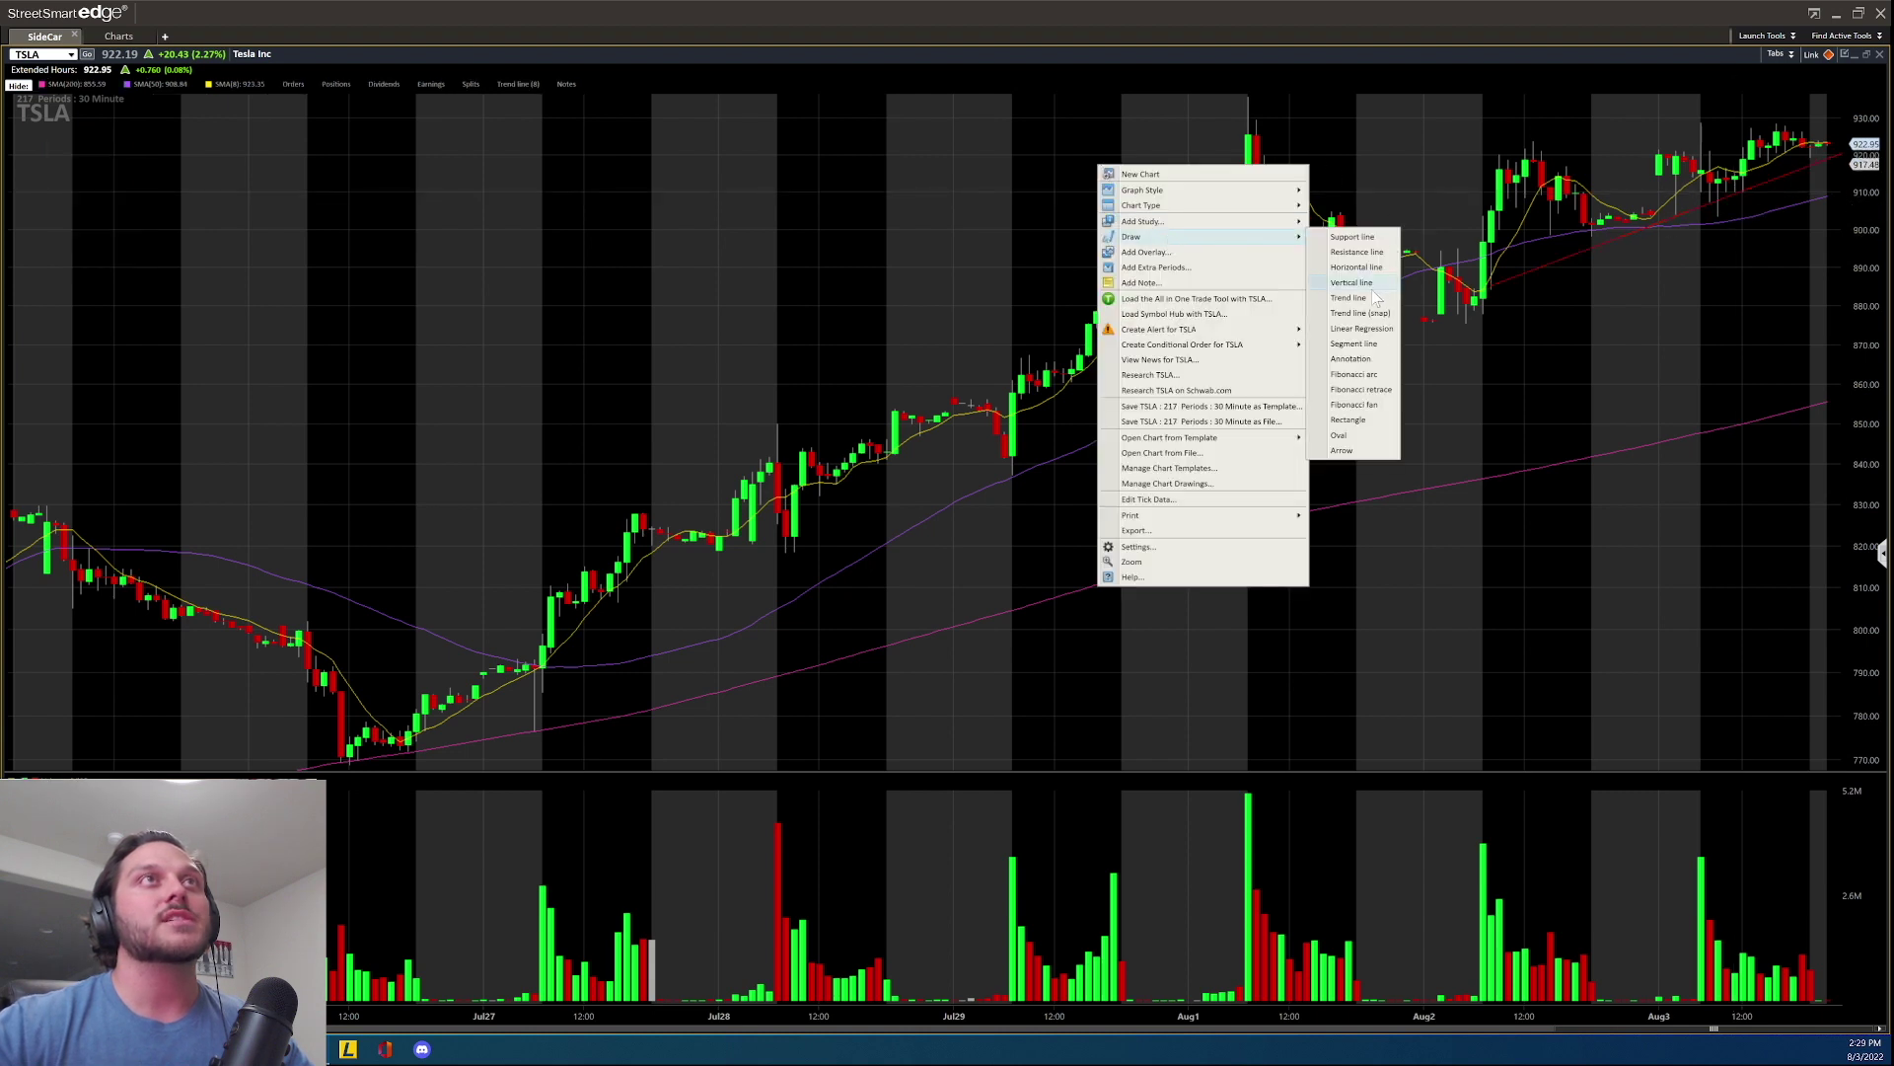
pyautogui.click(1358, 252)
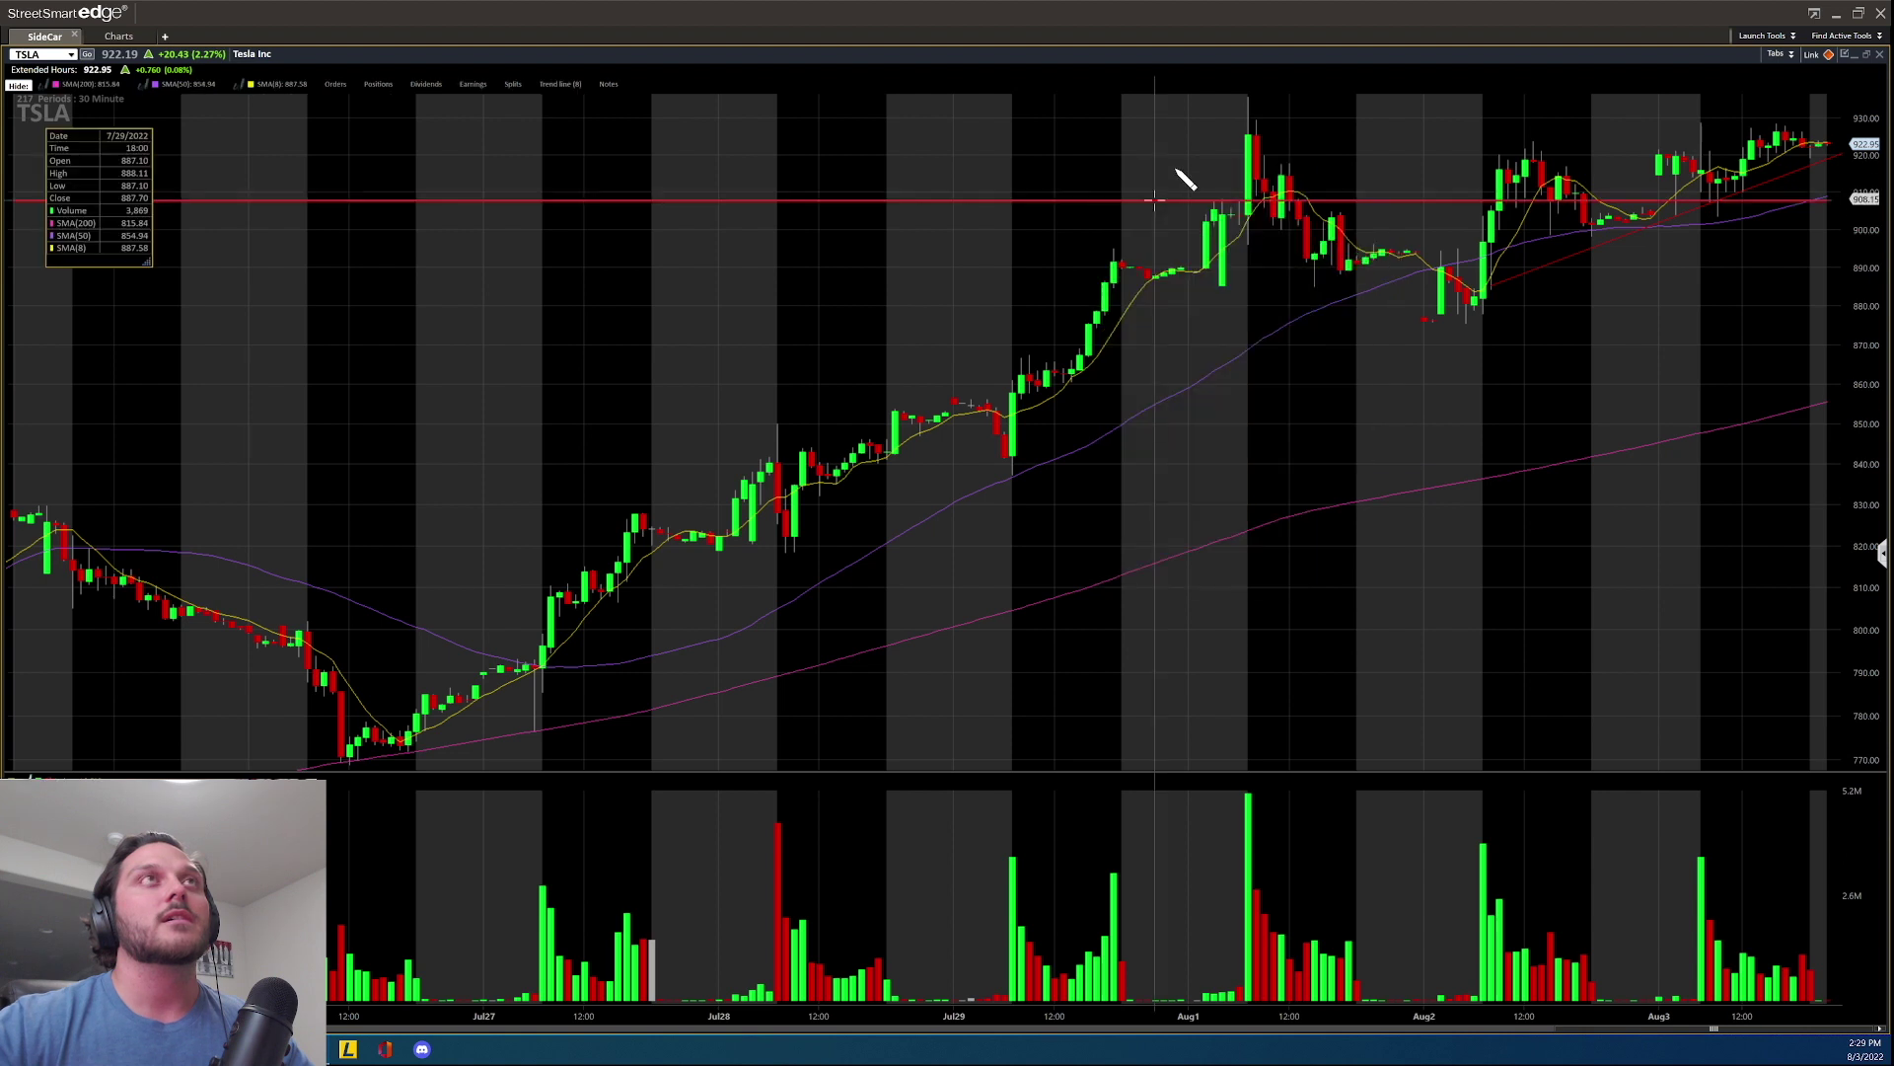
pyautogui.click(1211, 123)
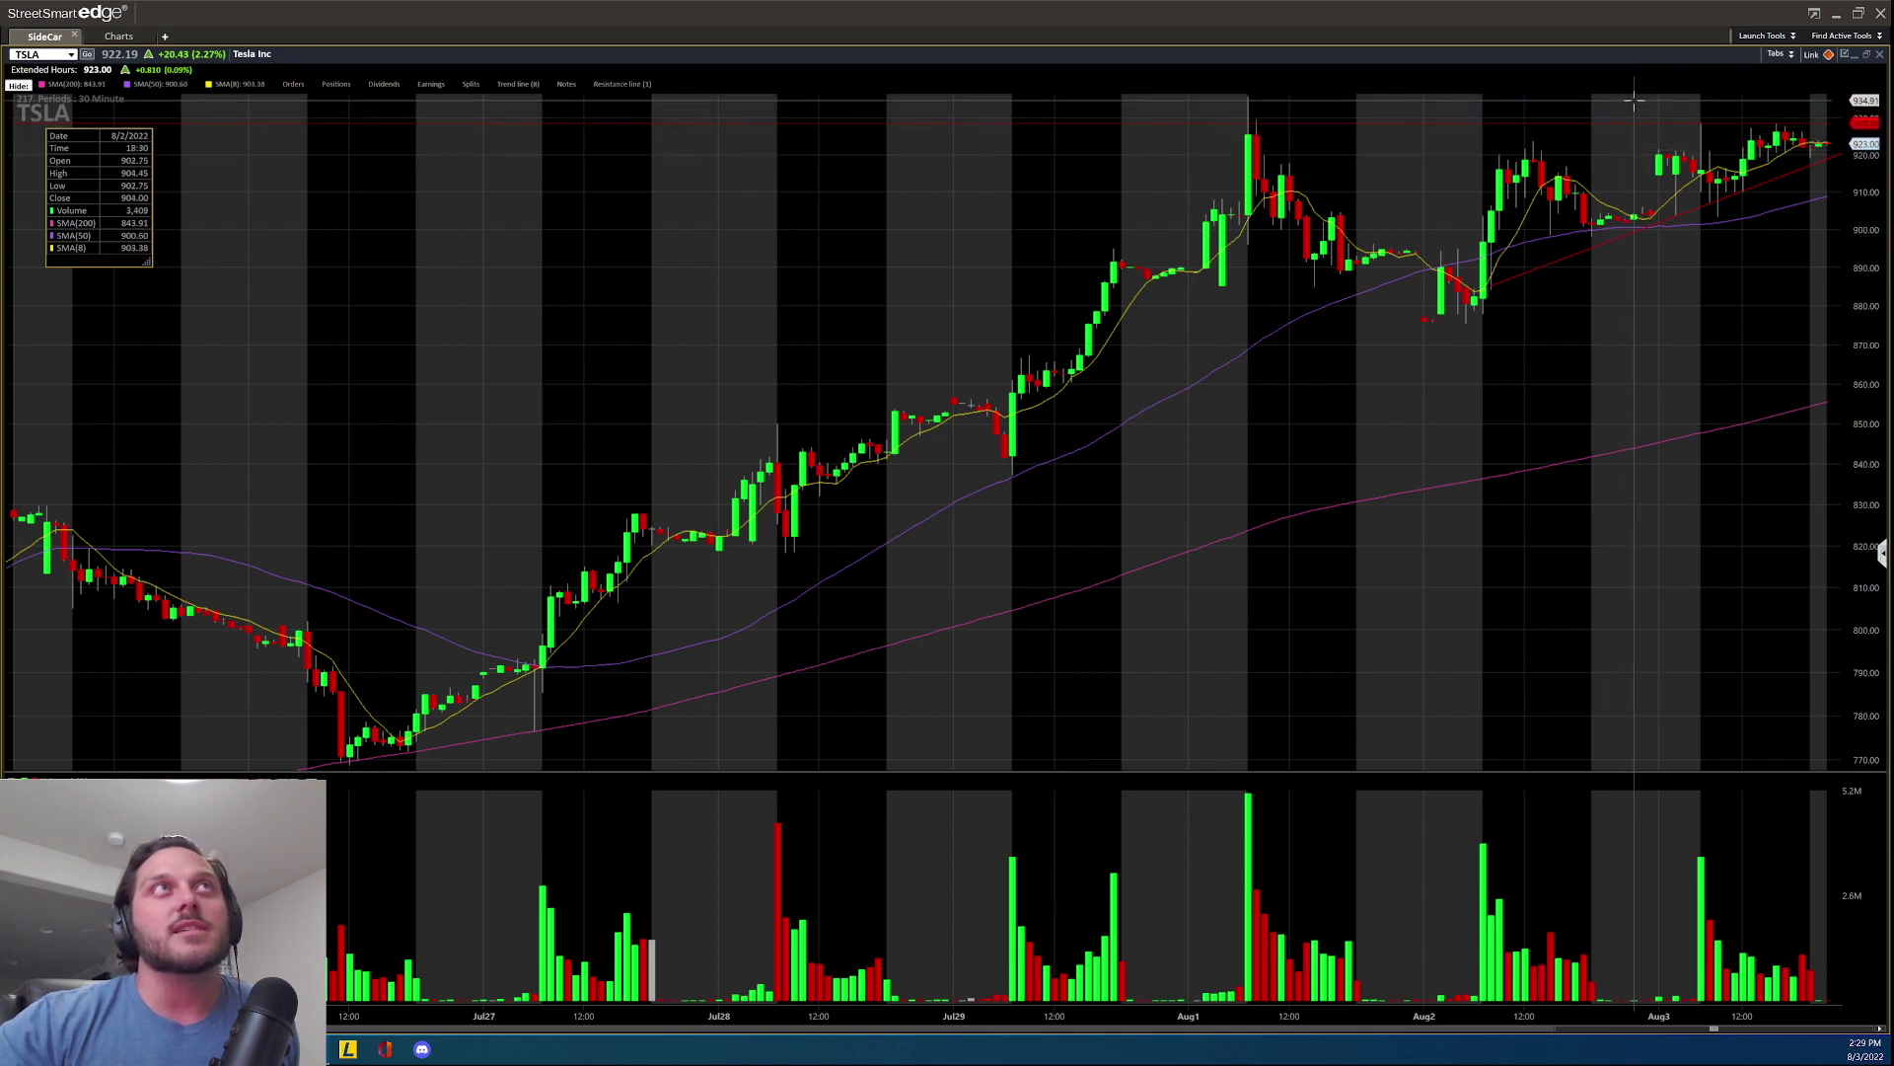
pyautogui.scroll(-10, 1533, 432)
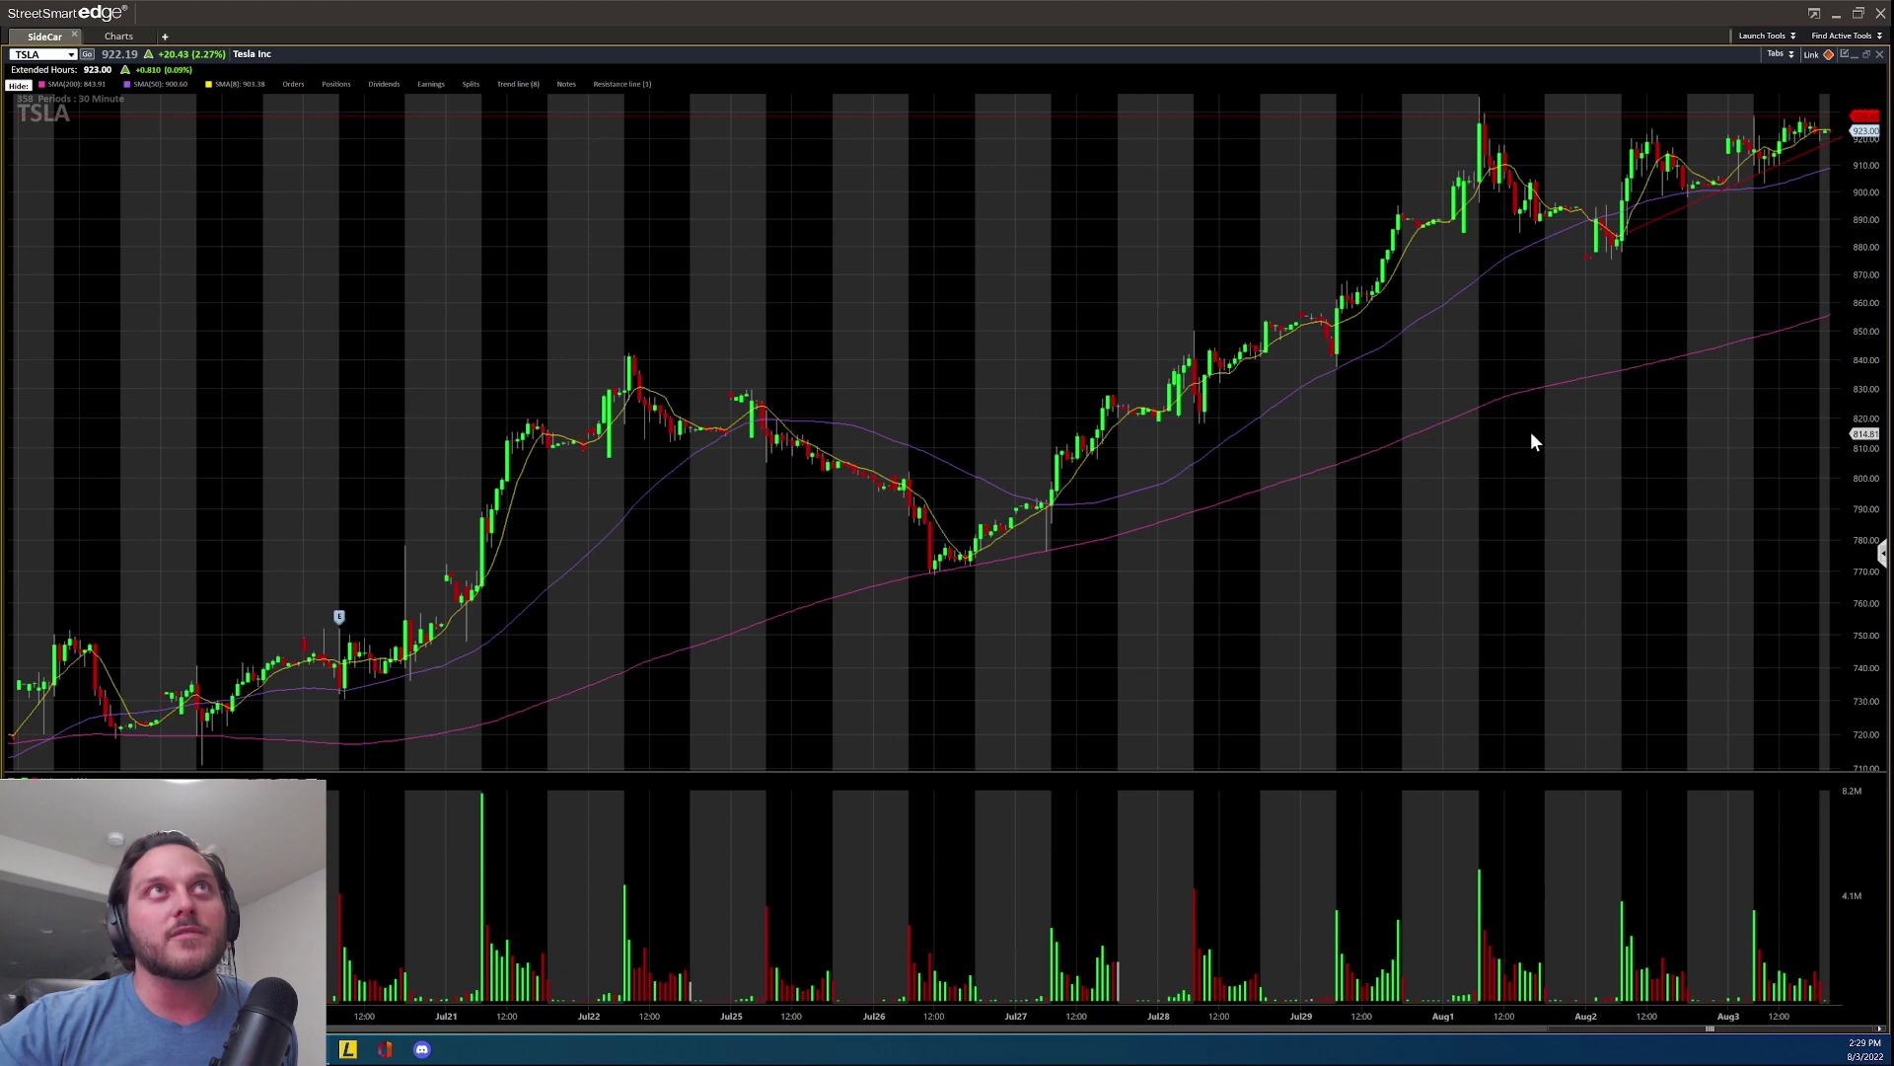
pyautogui.scroll(-10, 1523, 443)
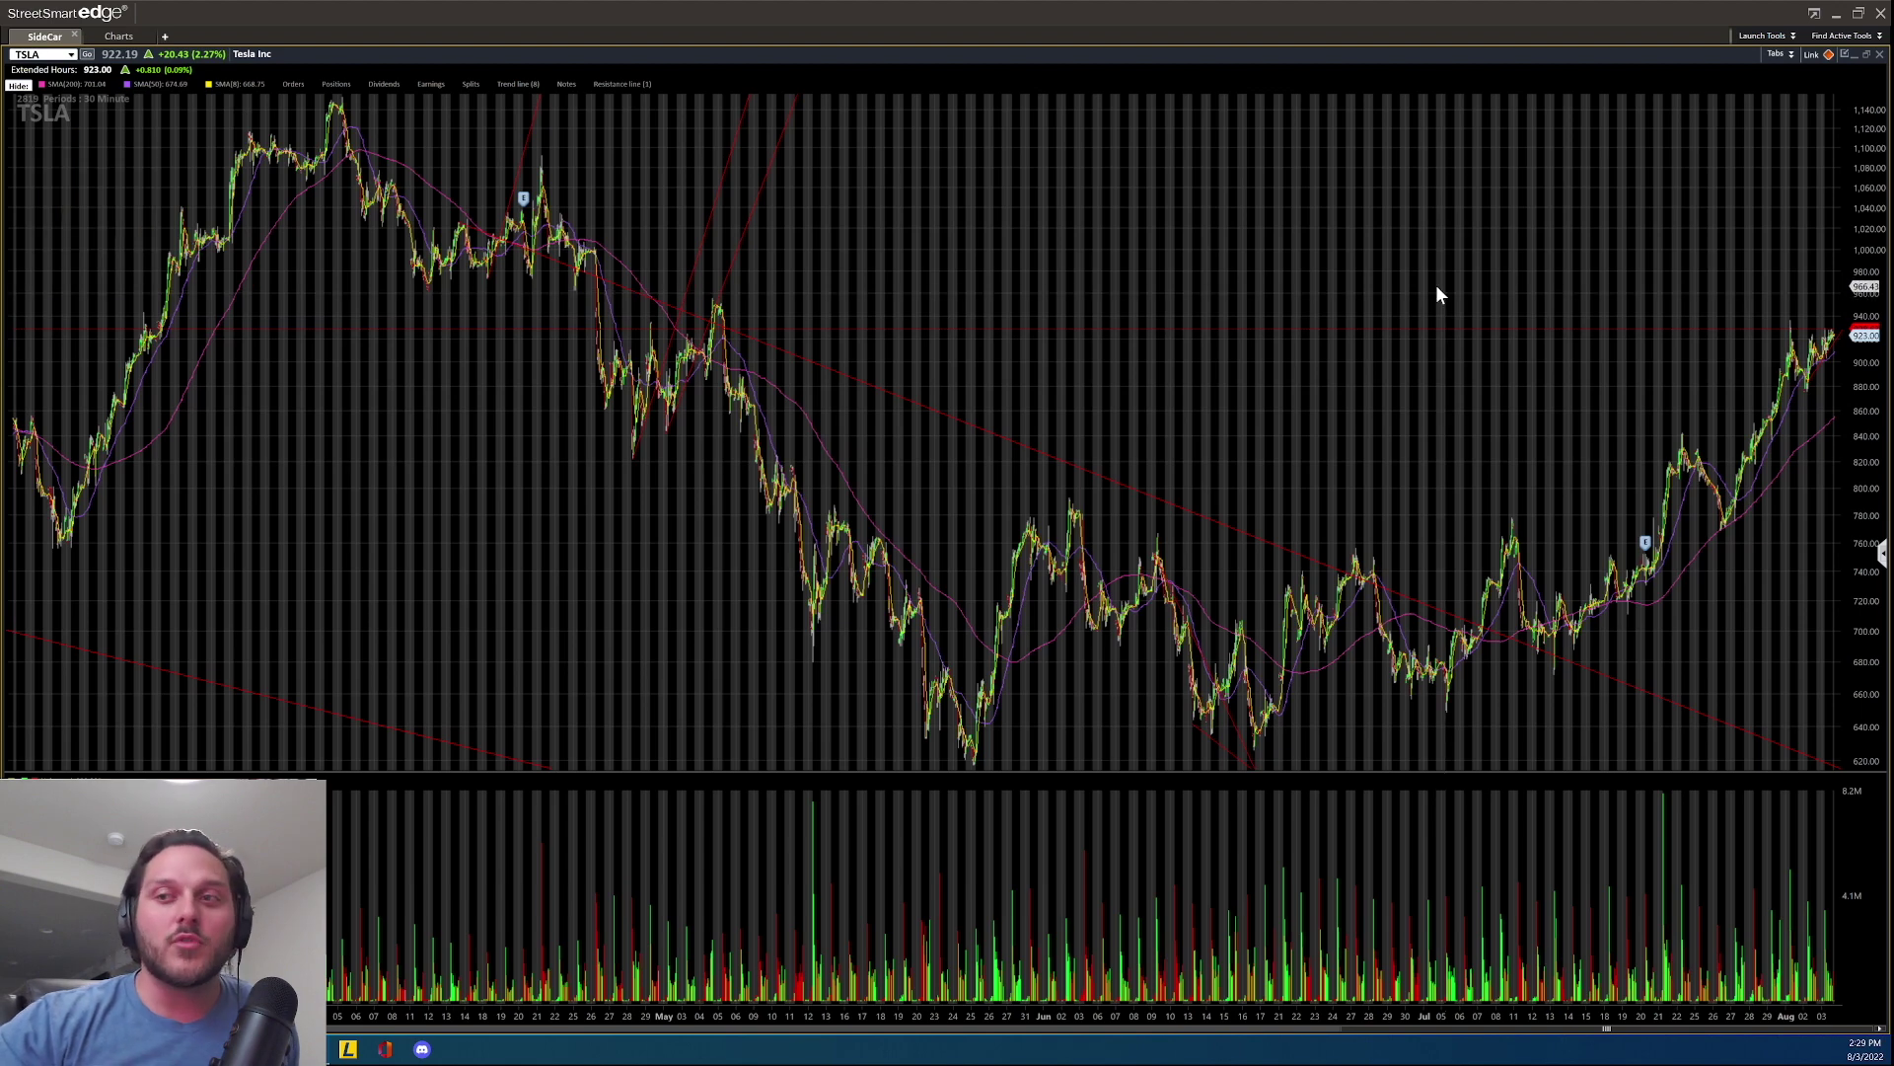
pyautogui.scroll(6, 1774, 194)
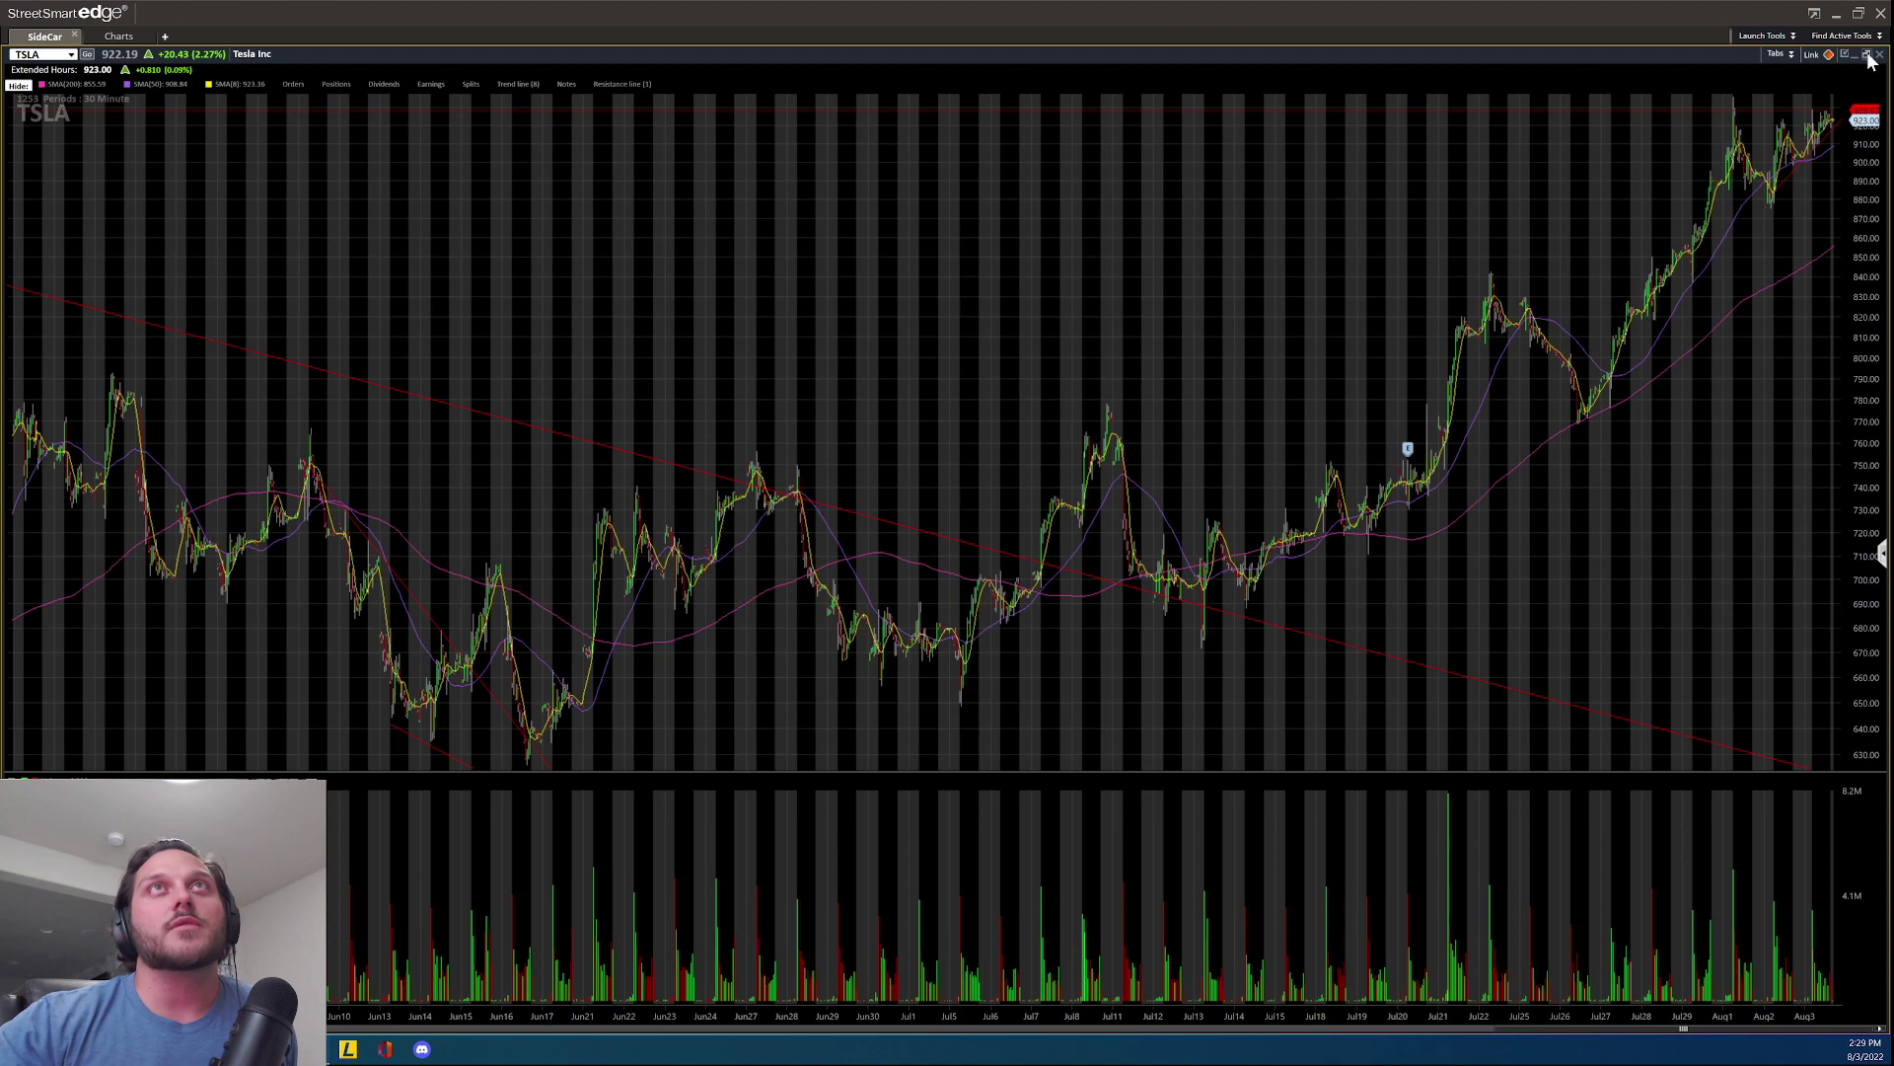
pyautogui.scroll(1, 1610, 167)
pyautogui.scroll(8, 1608, 166)
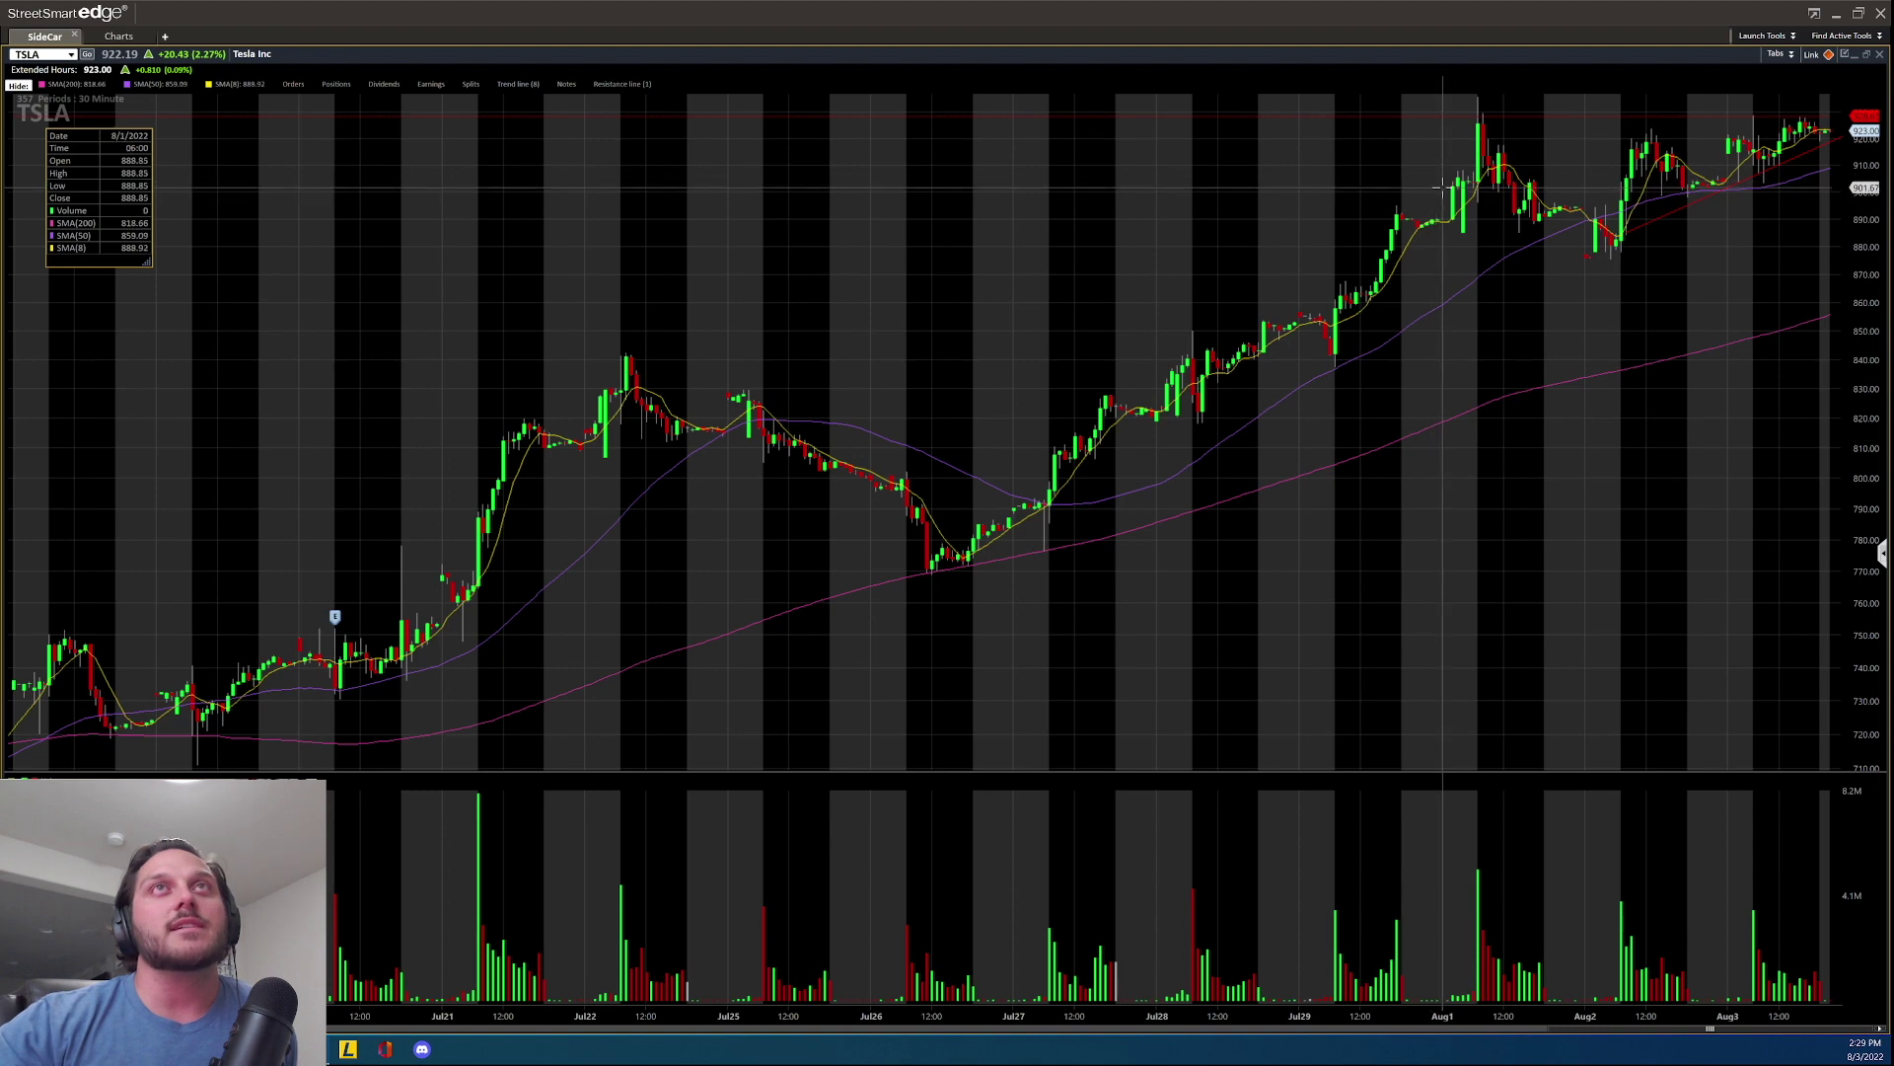
# - Restore the six-chart grid layout beside the screener
pyautogui.click(1867, 56)
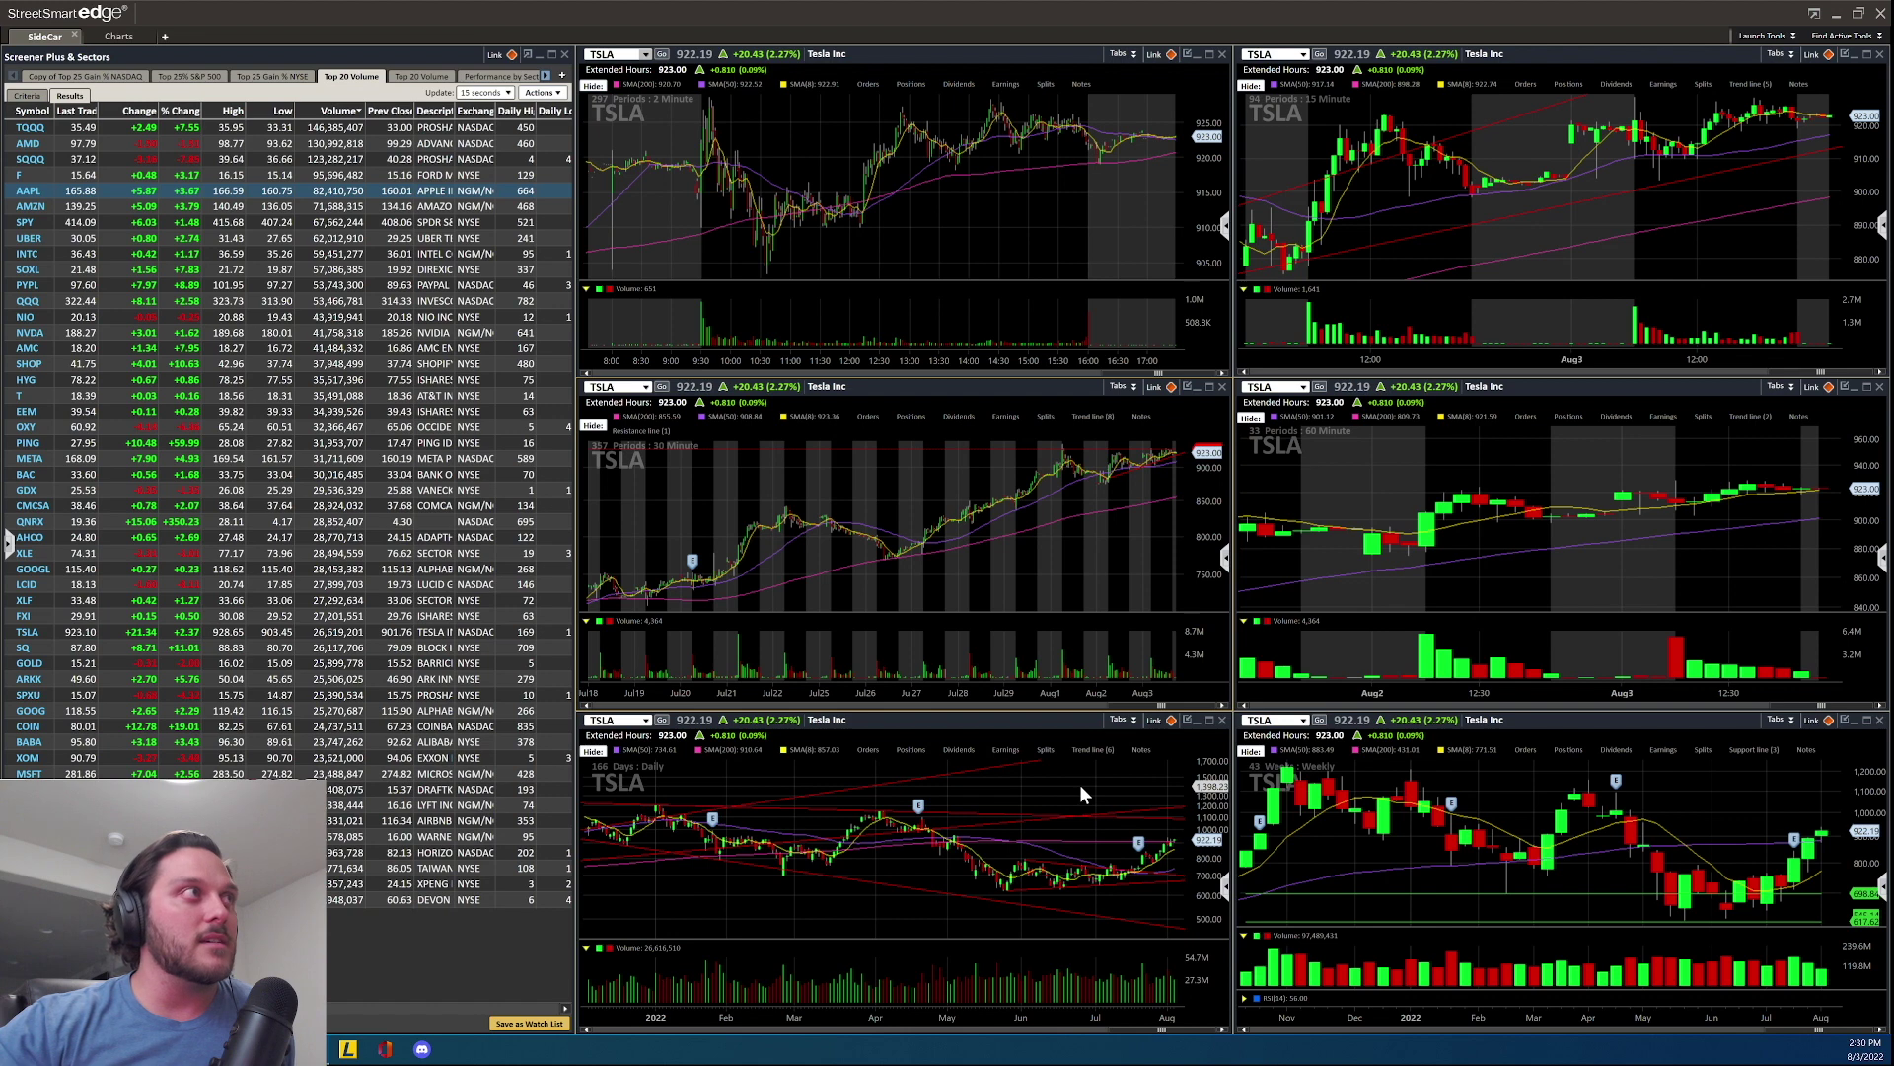
pyautogui.scroll(2, 1143, 588)
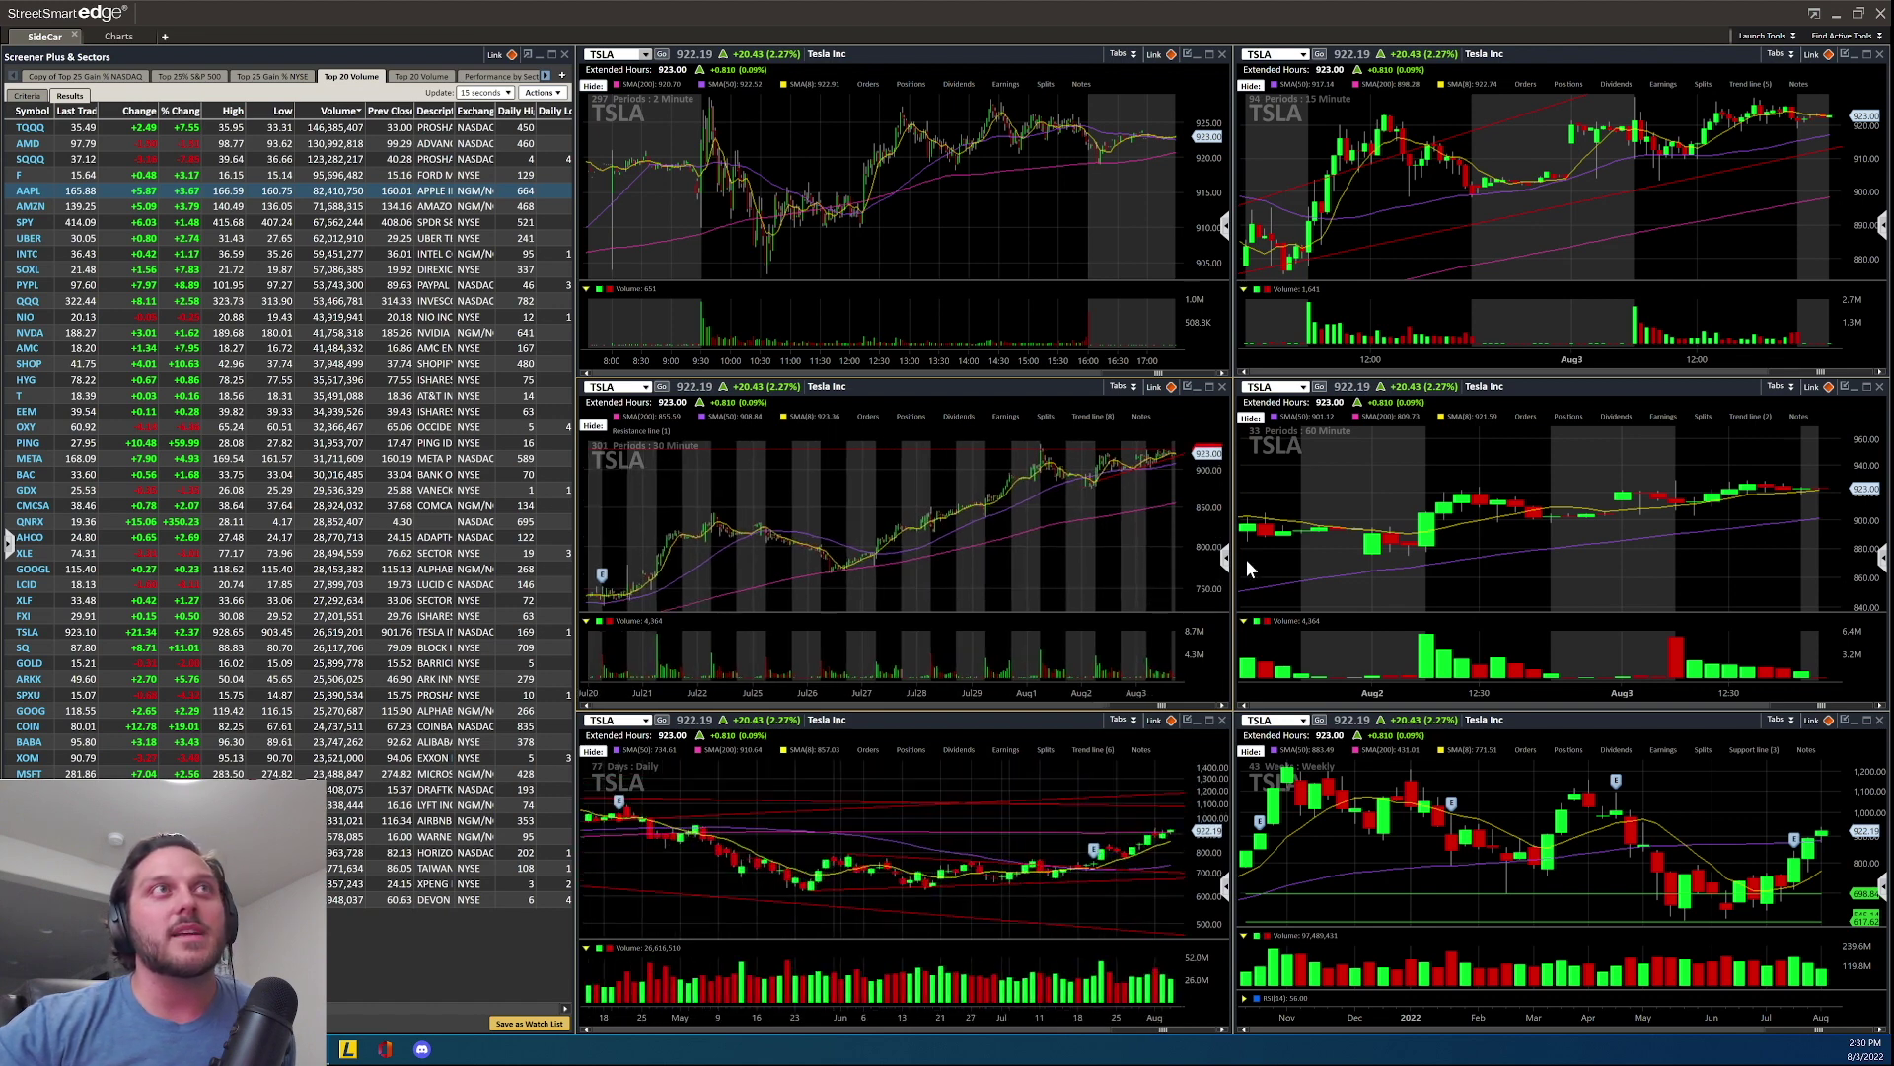
pyautogui.scroll(2, 1282, 552)
pyautogui.scroll(1, 977, 192)
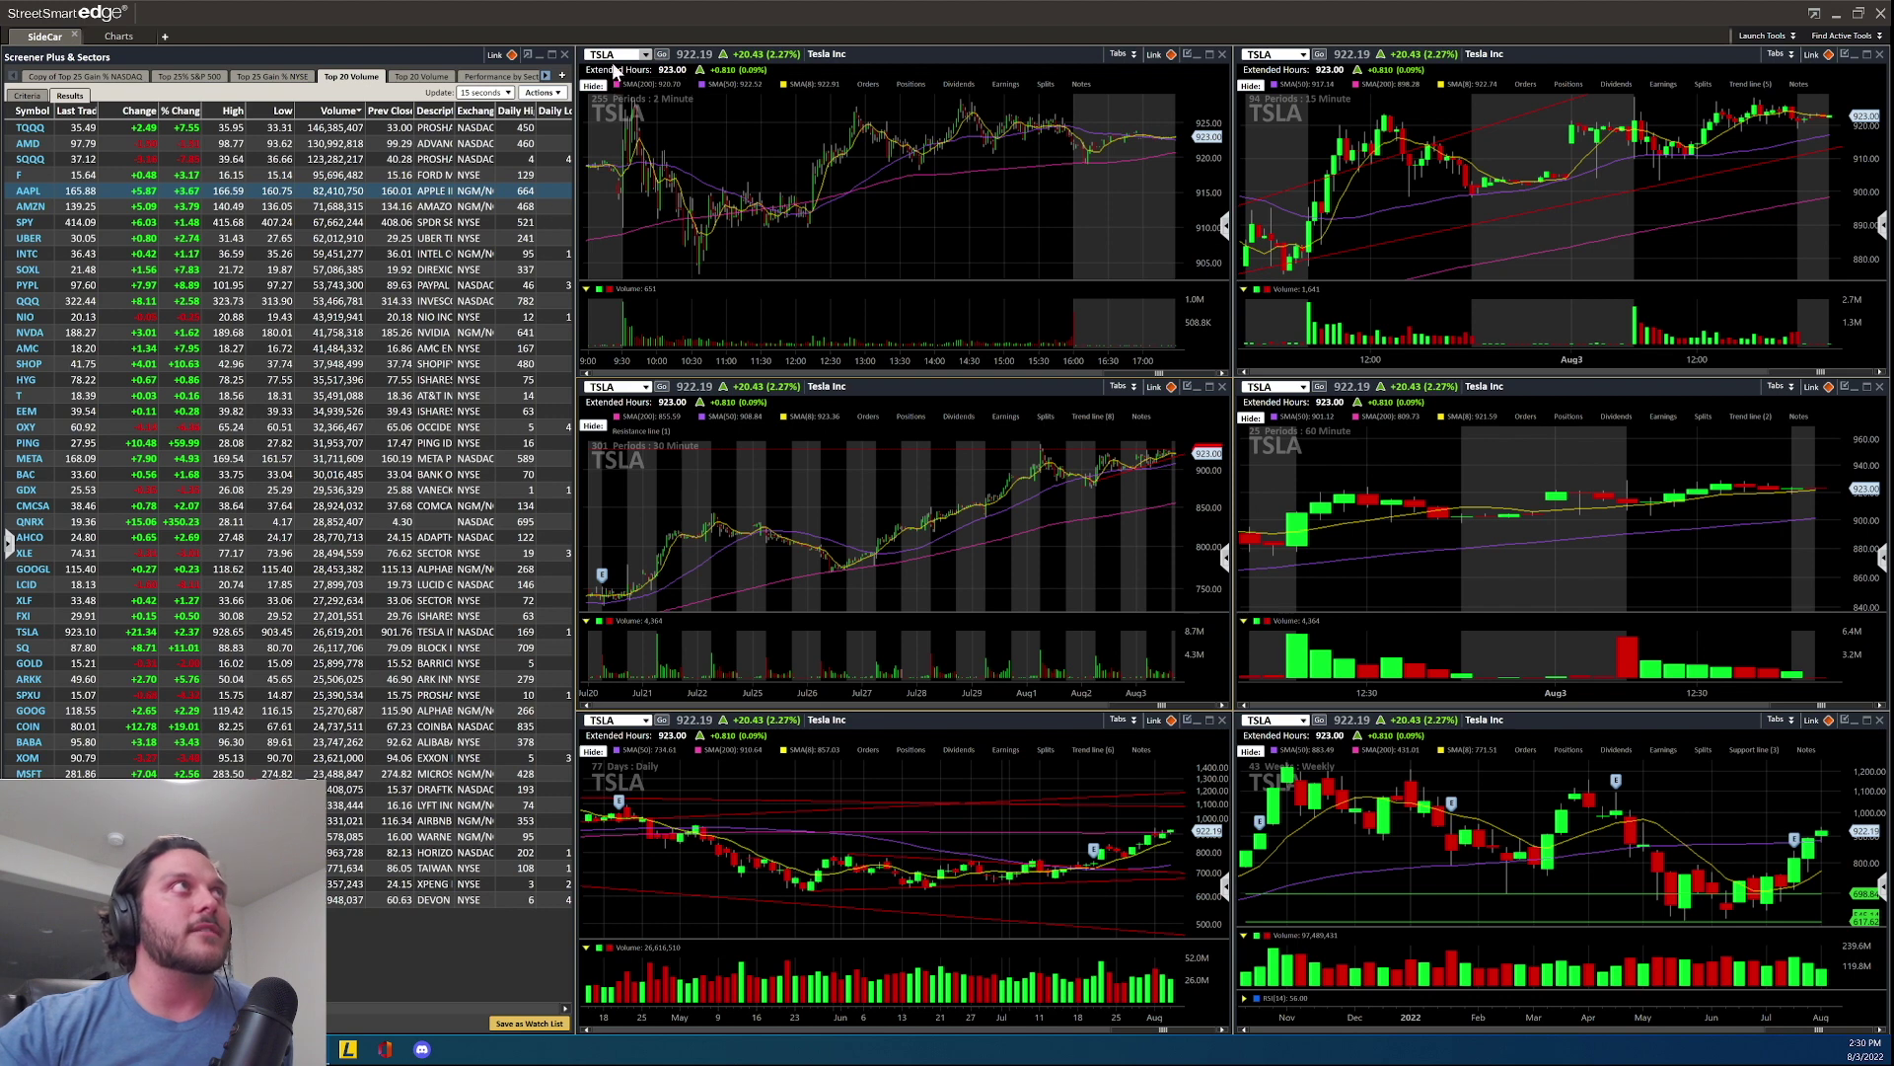
# - Switch all linked charts from TSLA to LCID (Lucid Group)
pyautogui.click(604, 54)
pyautogui.write('LCID')
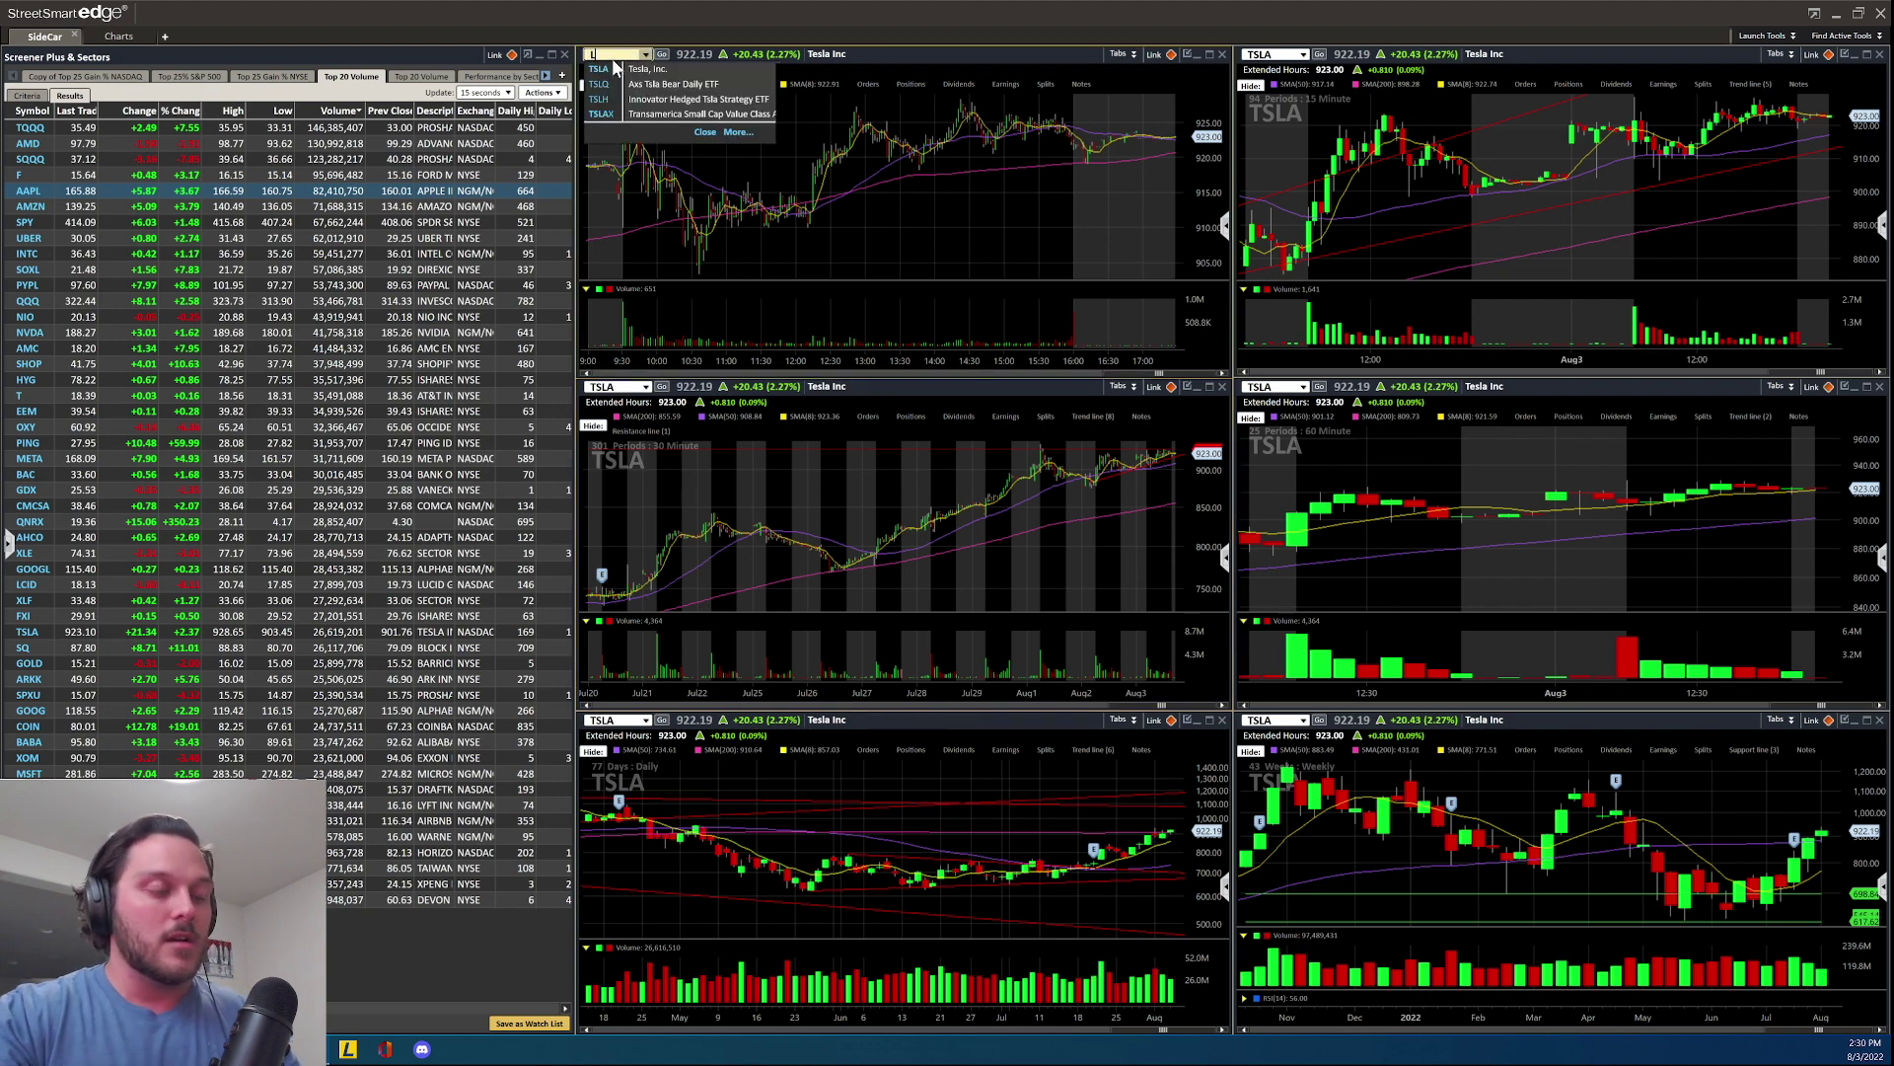
pyautogui.press('Return')
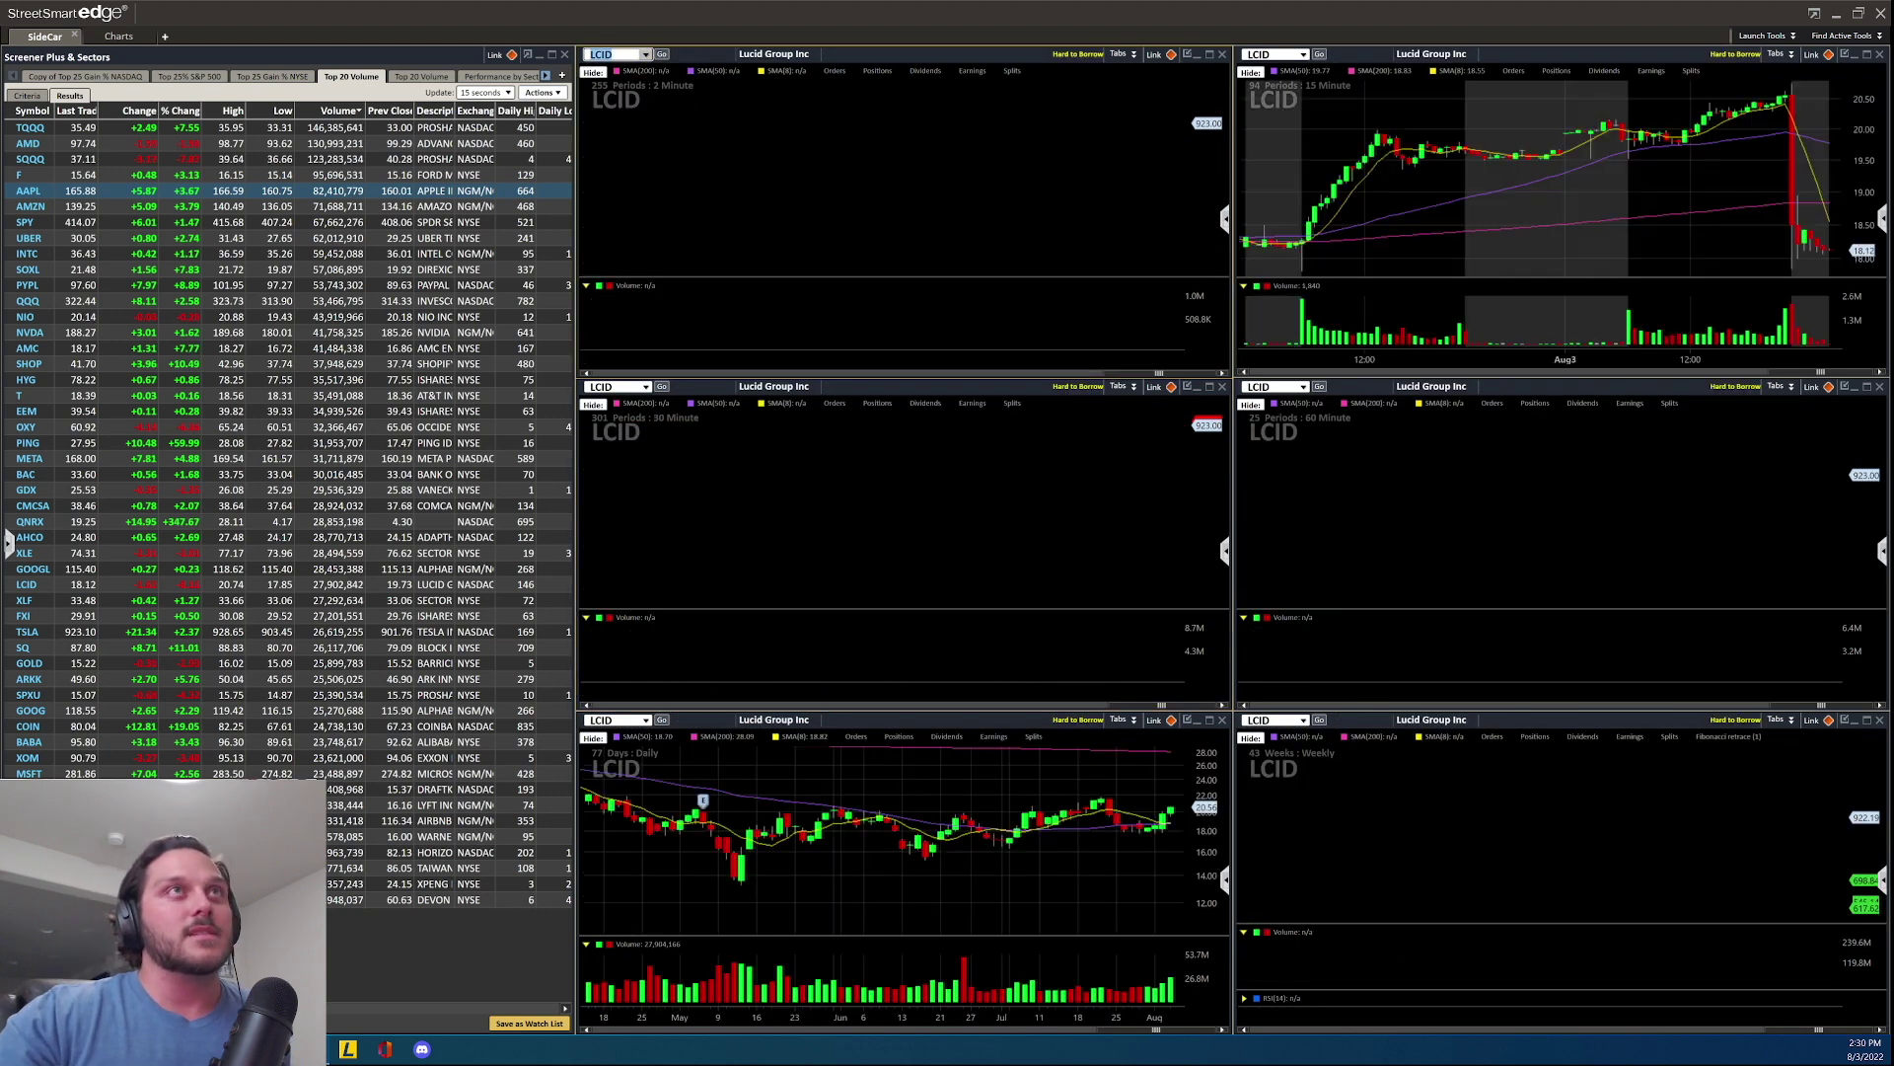